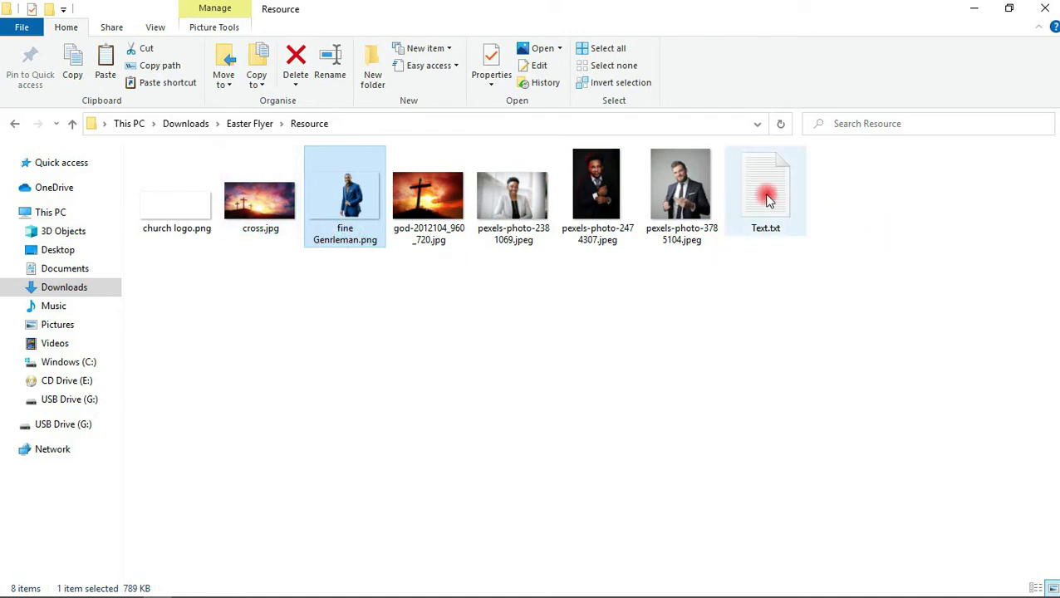
# Review the flyer wording in Text.txt in Notepad, then bring Photoshop to the front
pyautogui.click(446, 587)
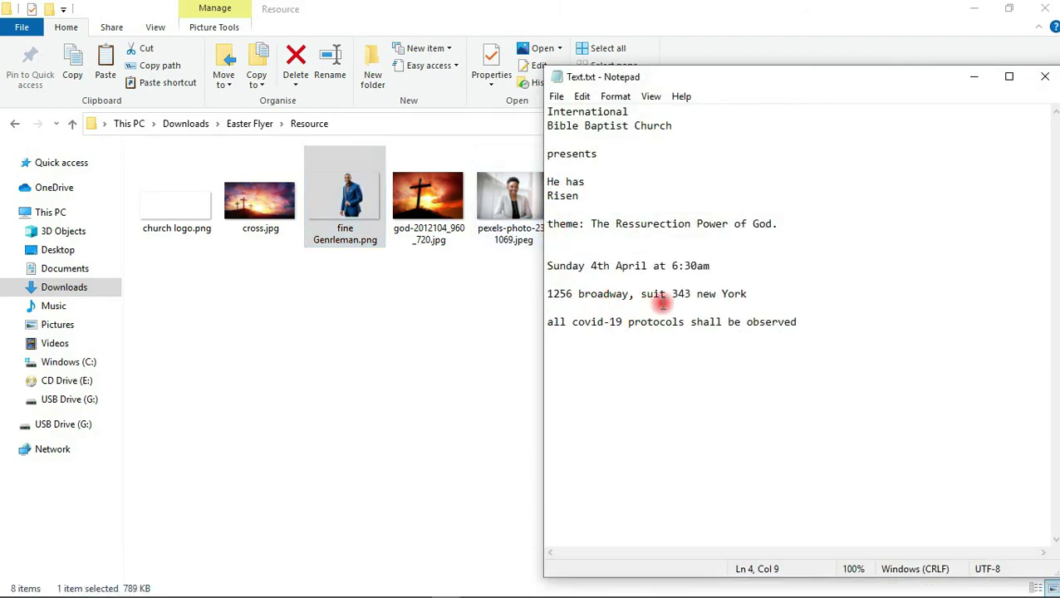
pyautogui.click(395, 305)
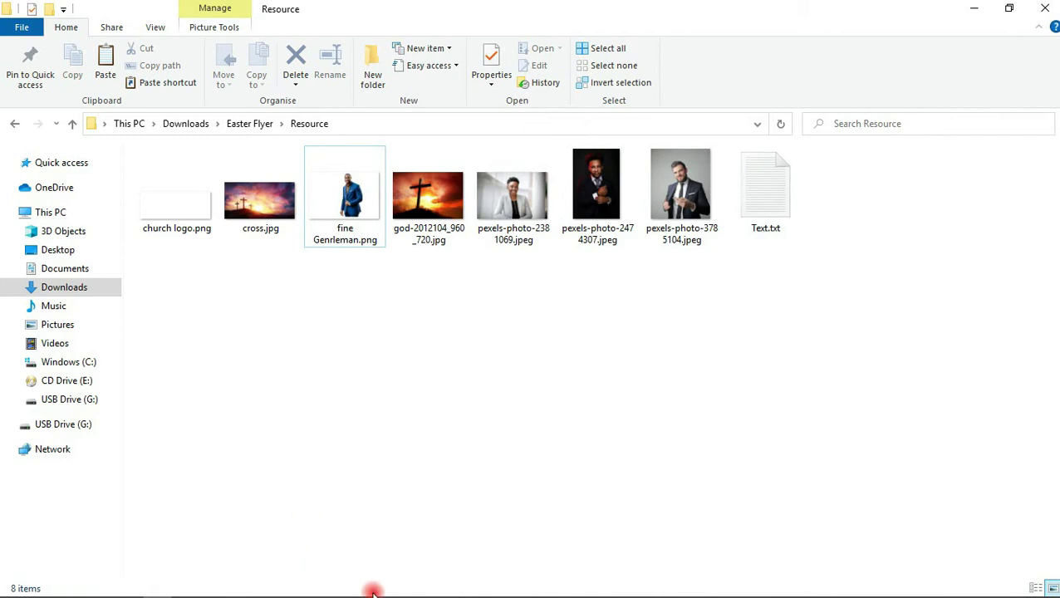
pyautogui.click(417, 587)
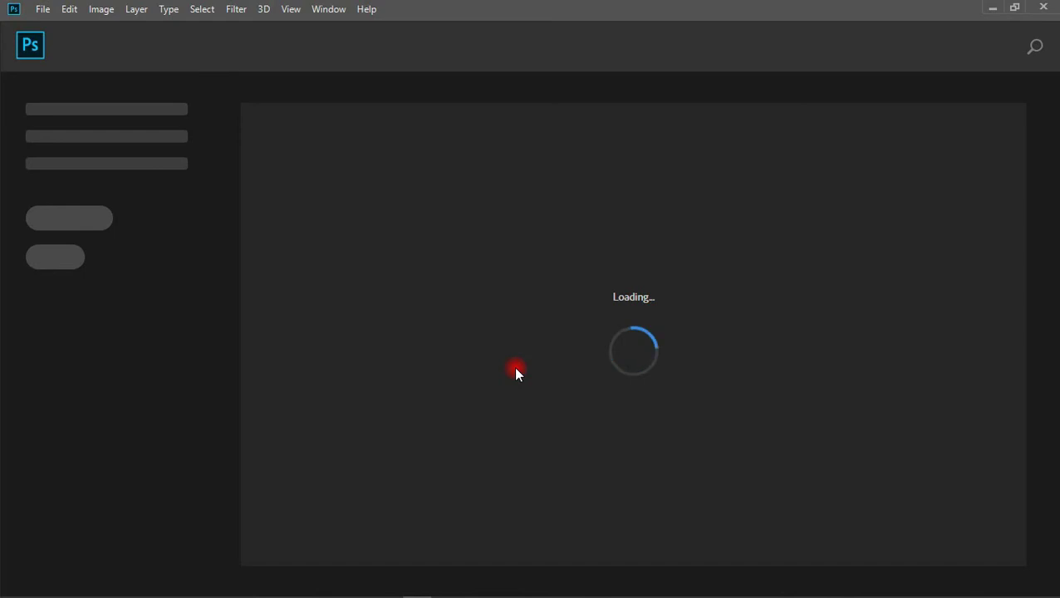
# Create a new 1080 × 1080 pixel document named 'Easter Church Flyer'
pyautogui.click(42, 9)
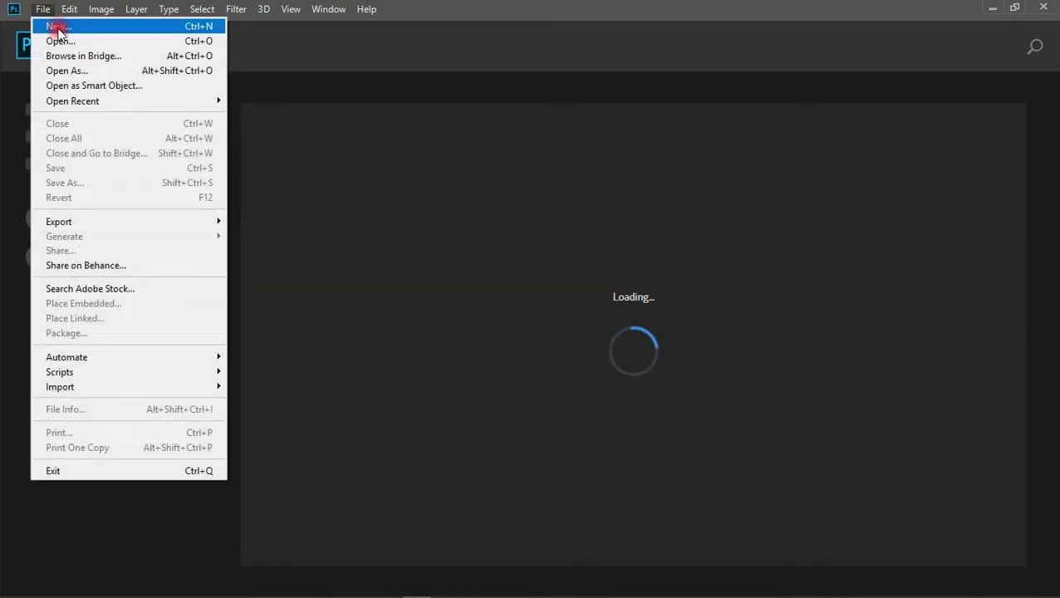
pyautogui.click(59, 31)
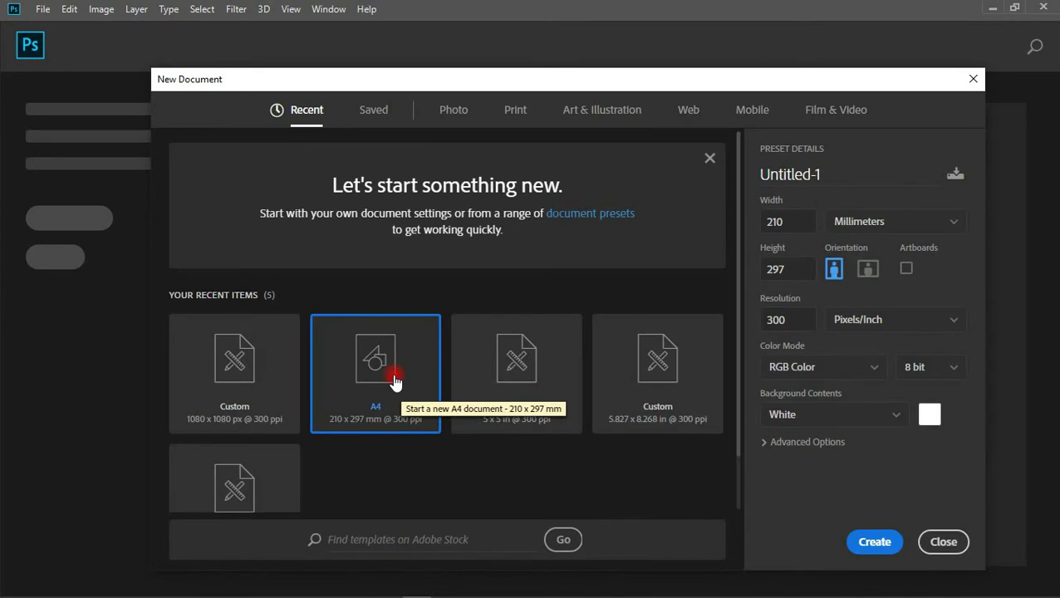
pyautogui.click(921, 220)
pyautogui.click(865, 248)
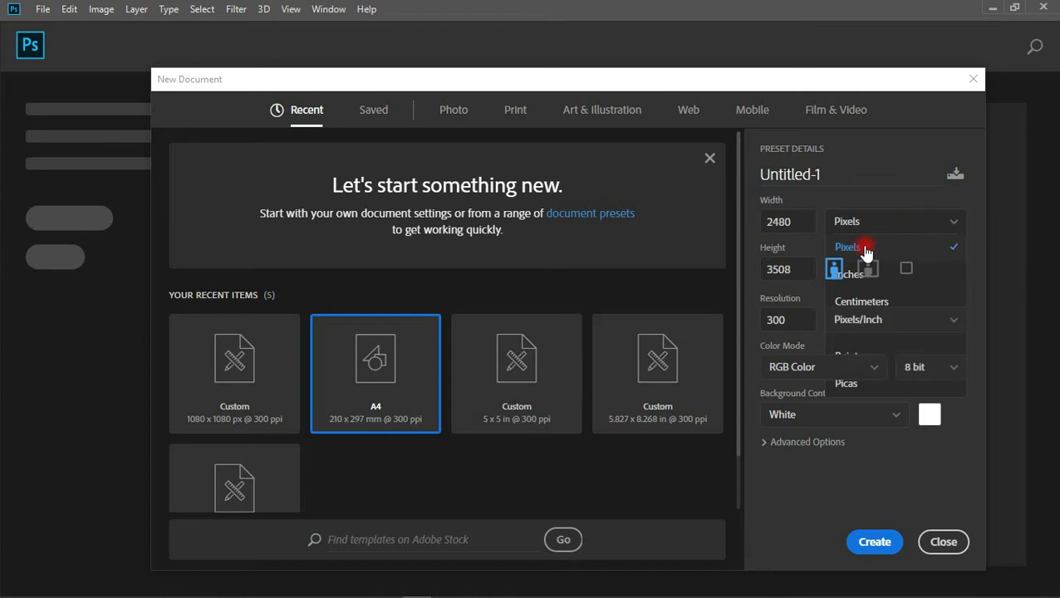
pyautogui.click(793, 223)
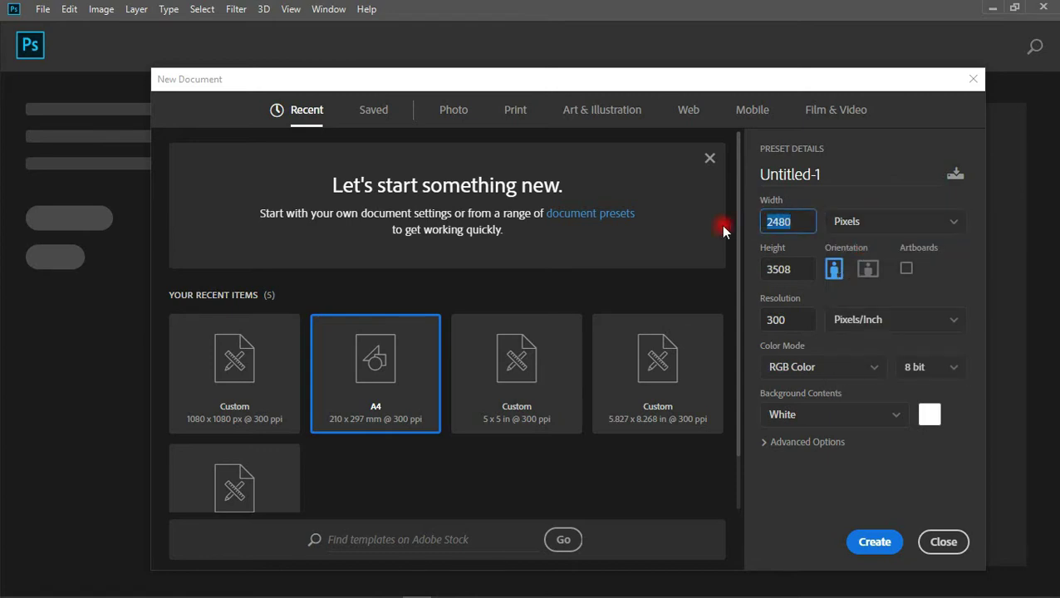
pyautogui.write('1080')
pyautogui.press('Tab')
pyautogui.write('1080')
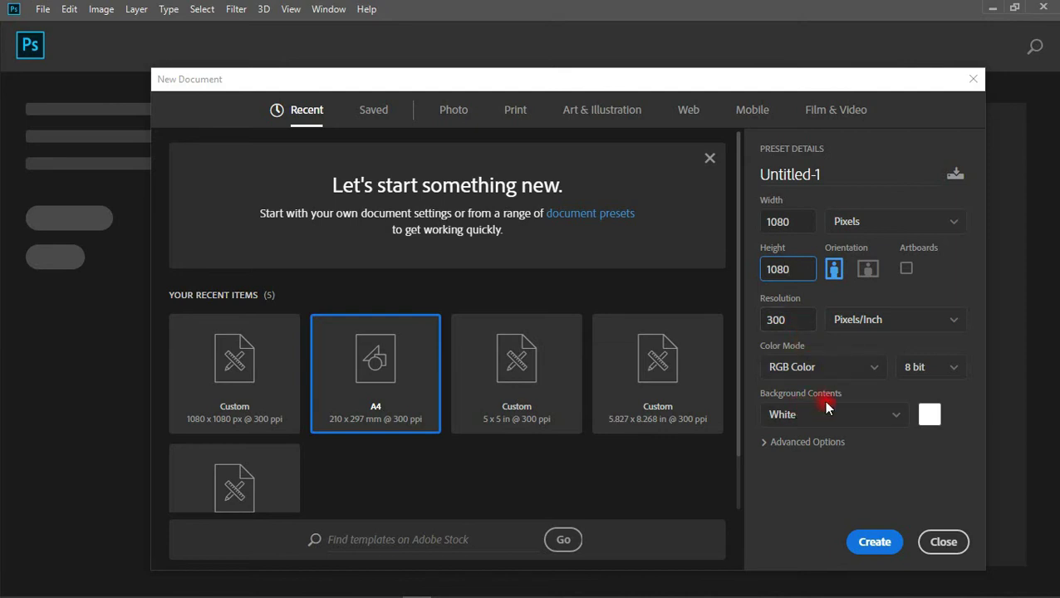
pyautogui.moveTo(833, 172); pyautogui.dragTo(745, 177)
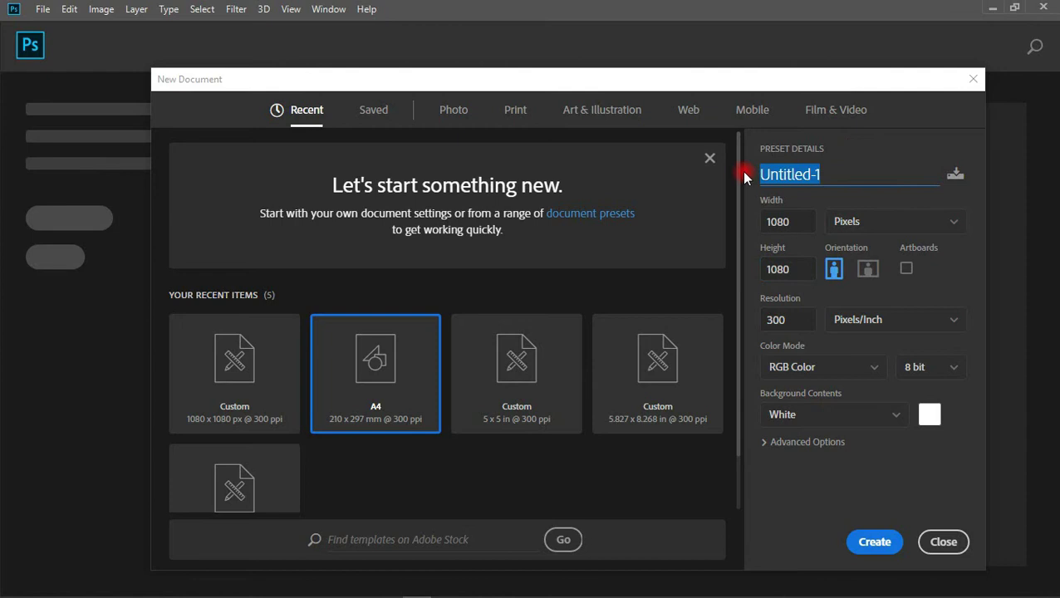
pyautogui.write('E')
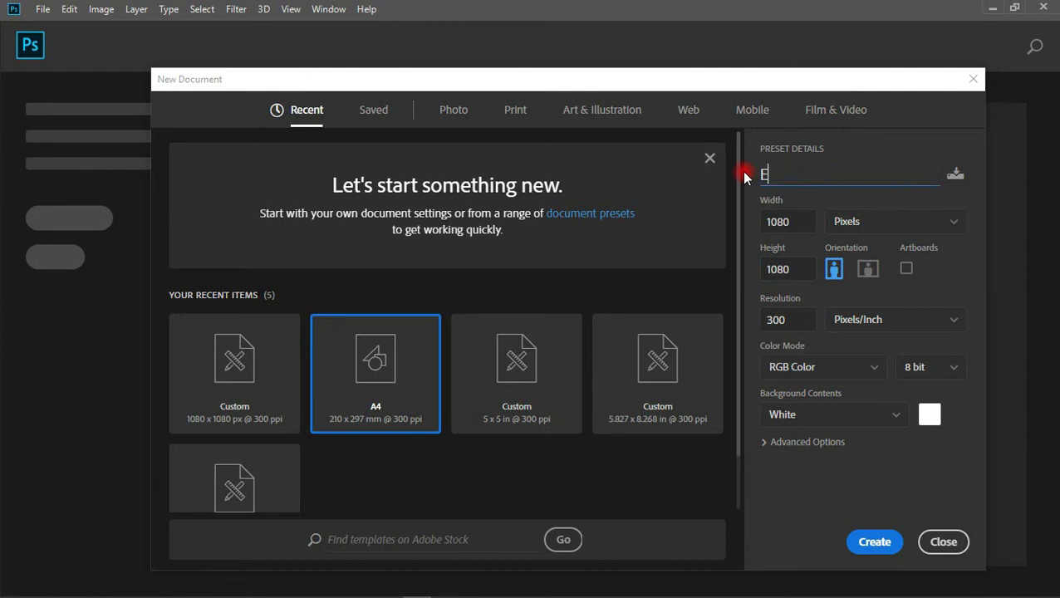
pyautogui.write('aster Church Flyer')
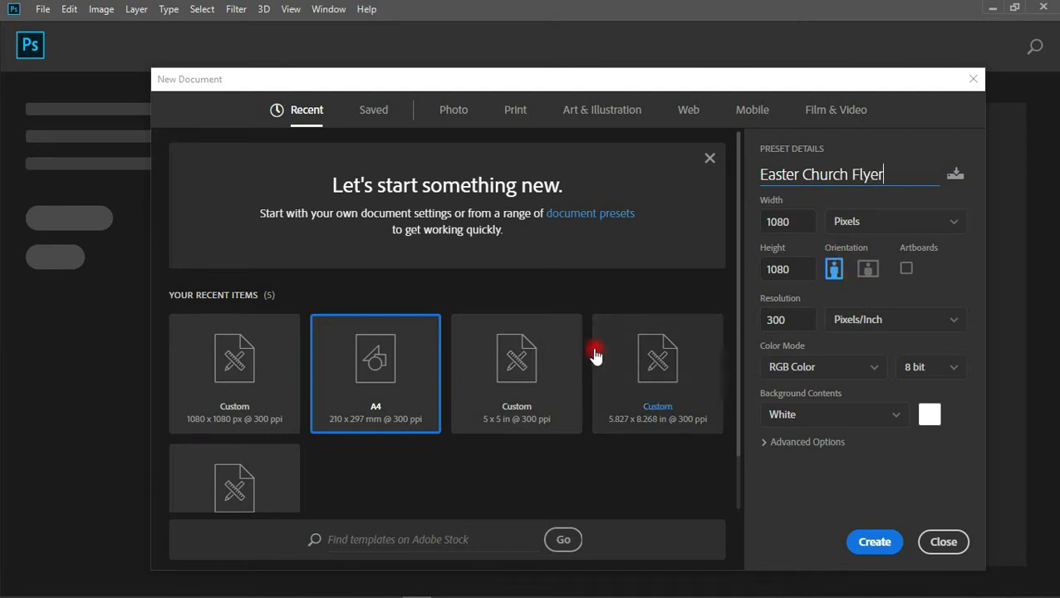
pyautogui.click(874, 544)
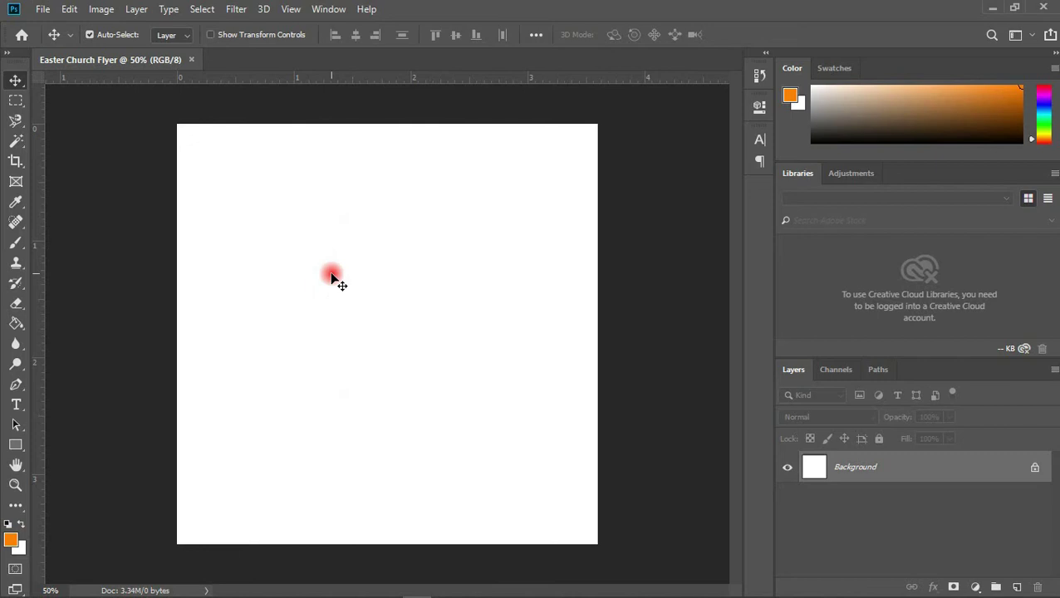
# Place god-2012104_960_720.jpg and scale it to about 139.52% over the canvas top
pyautogui.moveTo(154, 593)
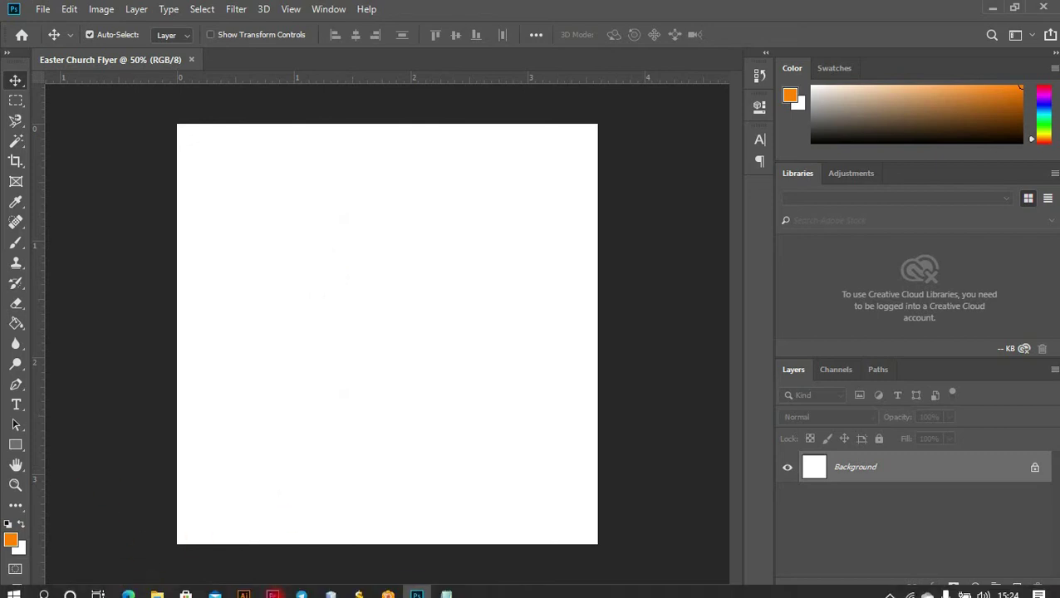
pyautogui.click(157, 587)
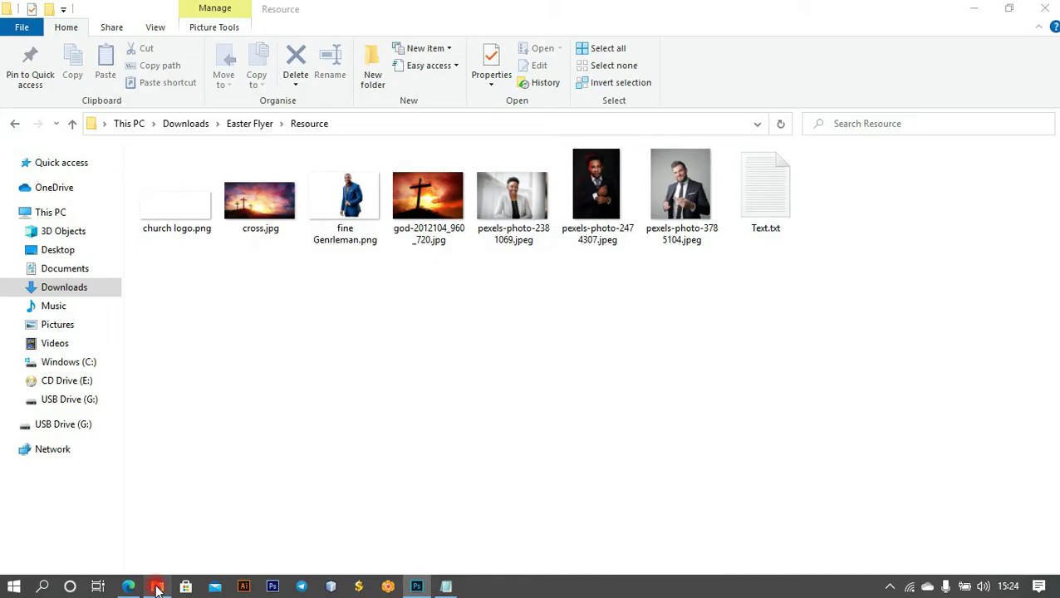
pyautogui.moveTo(426, 194); pyautogui.dragTo(390, 164)
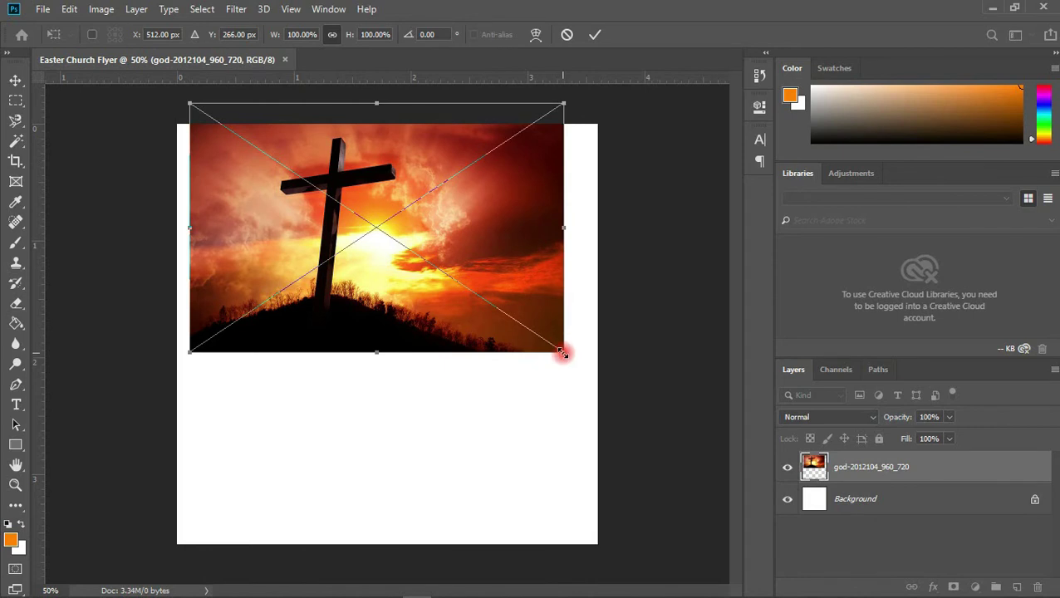
pyautogui.moveTo(566, 354); pyautogui.dragTo(697, 433)
pyautogui.moveTo(575, 319); pyautogui.dragTo(573, 370)
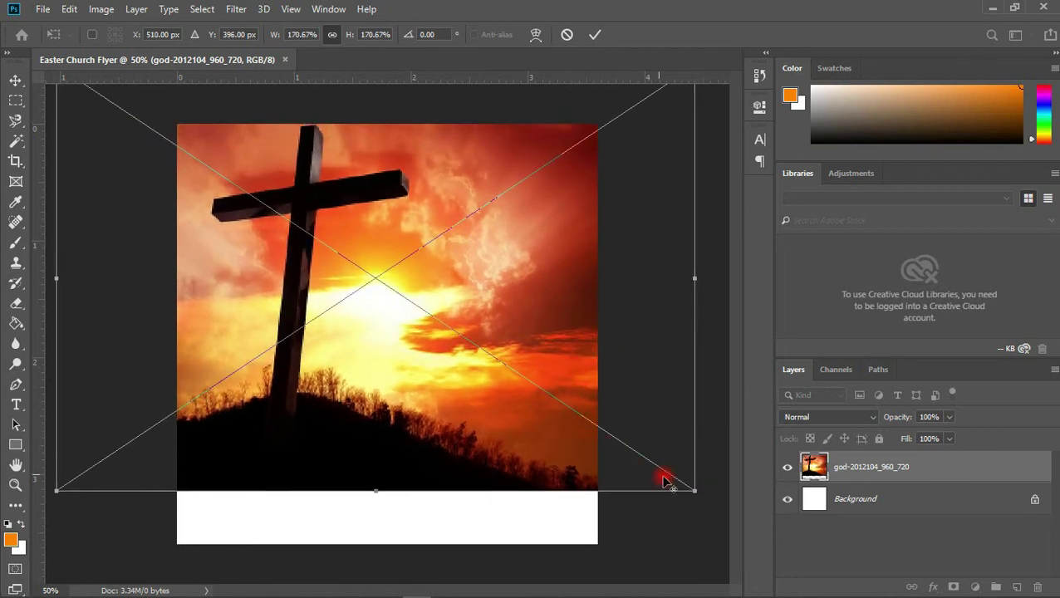
pyautogui.moveTo(692, 491); pyautogui.dragTo(636, 452)
pyautogui.moveTo(587, 394); pyautogui.dragTo(556, 377)
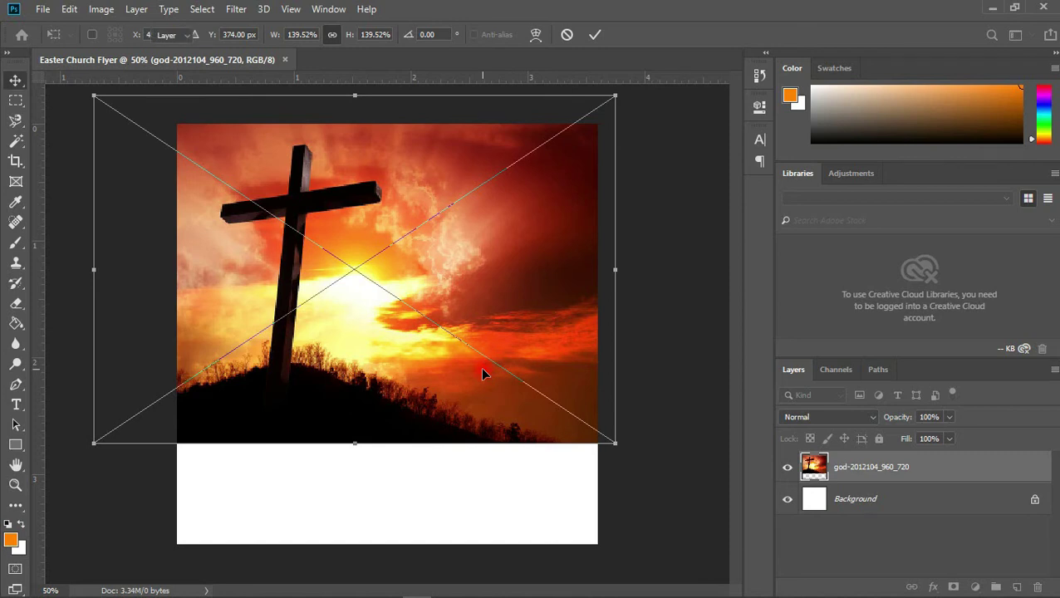
pyautogui.press('Return')
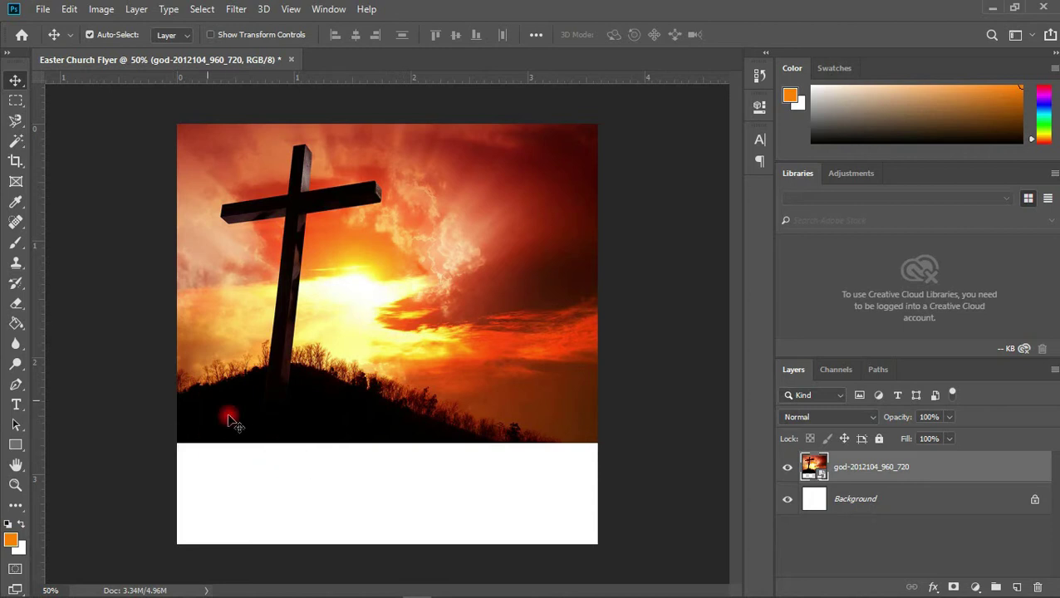
# Draw a black rectangle with no stroke across the bottom of the flyer
pyautogui.click(13, 446)
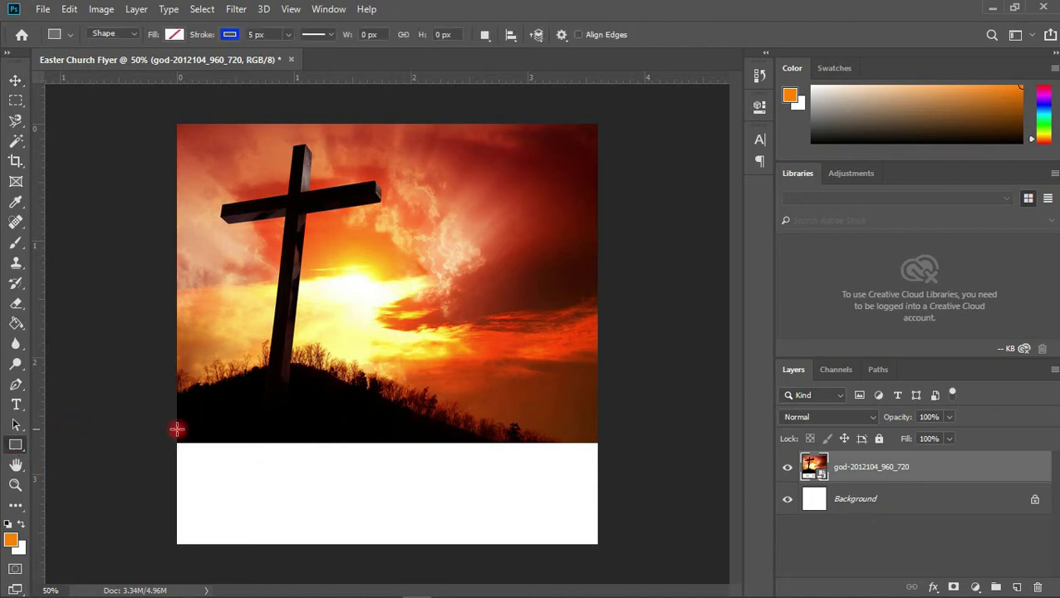
pyautogui.moveTo(151, 414); pyautogui.dragTo(672, 571)
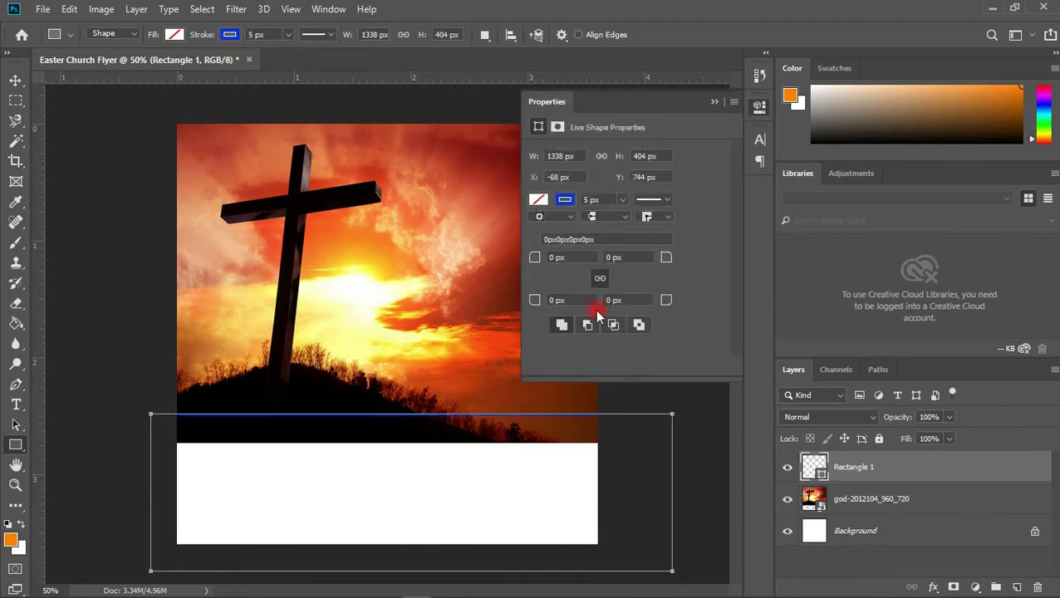
pyautogui.click(538, 200)
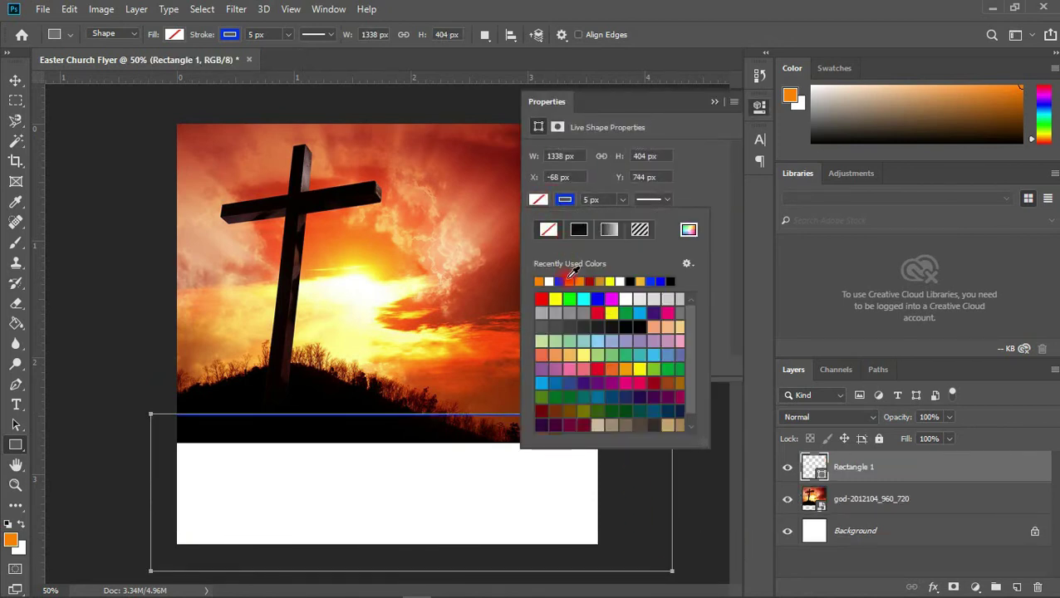
pyautogui.click(581, 229)
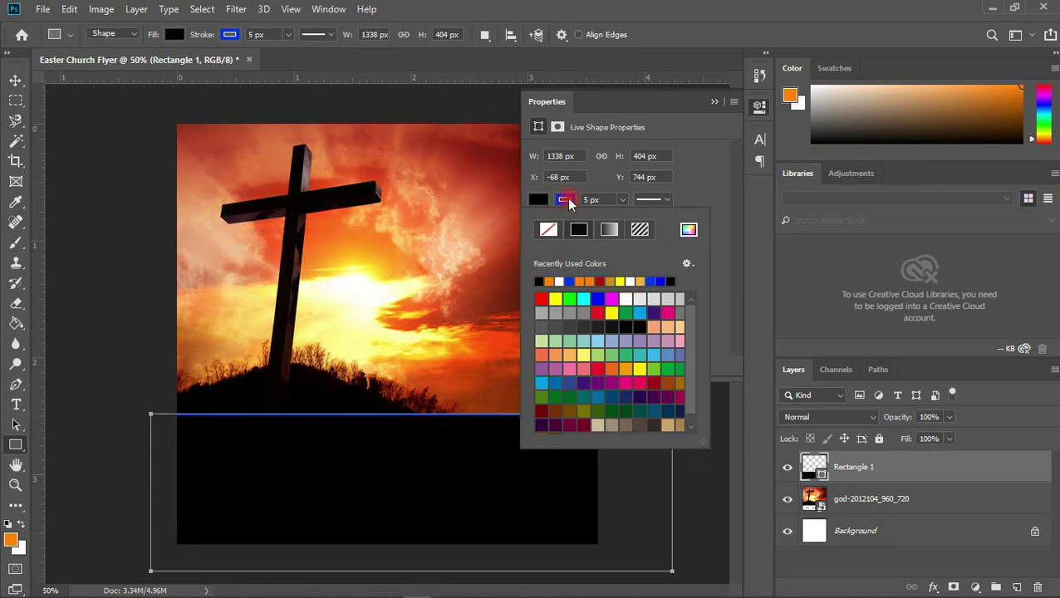
pyautogui.click(549, 230)
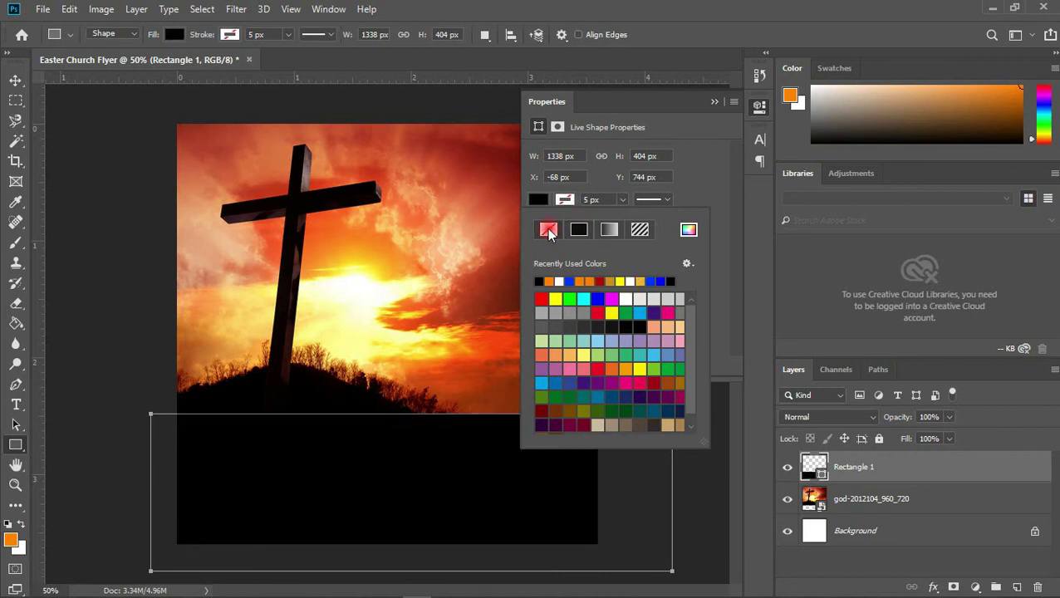
pyautogui.click(713, 102)
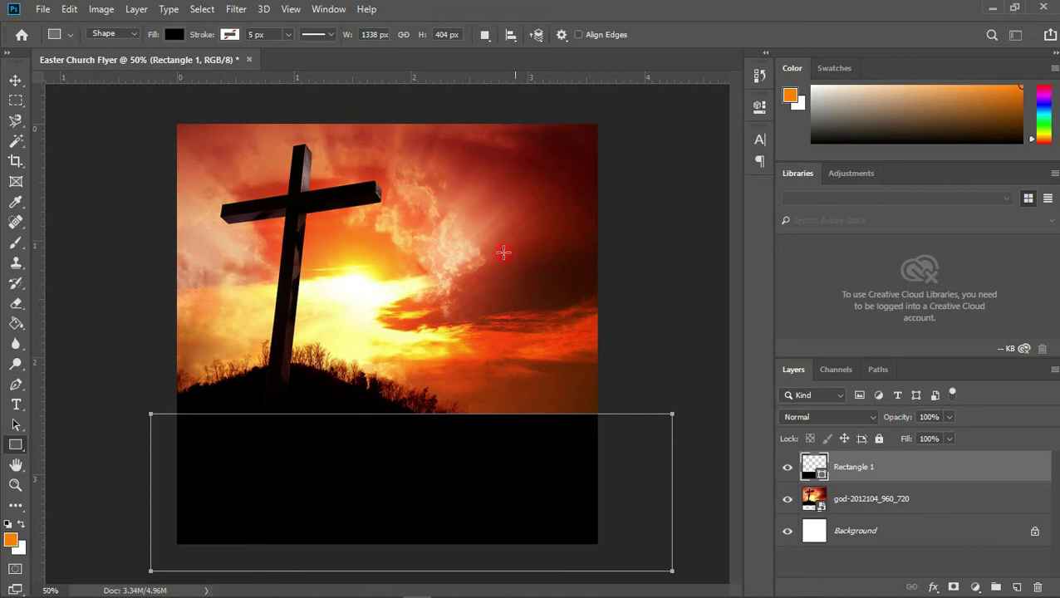
pyautogui.click(15, 81)
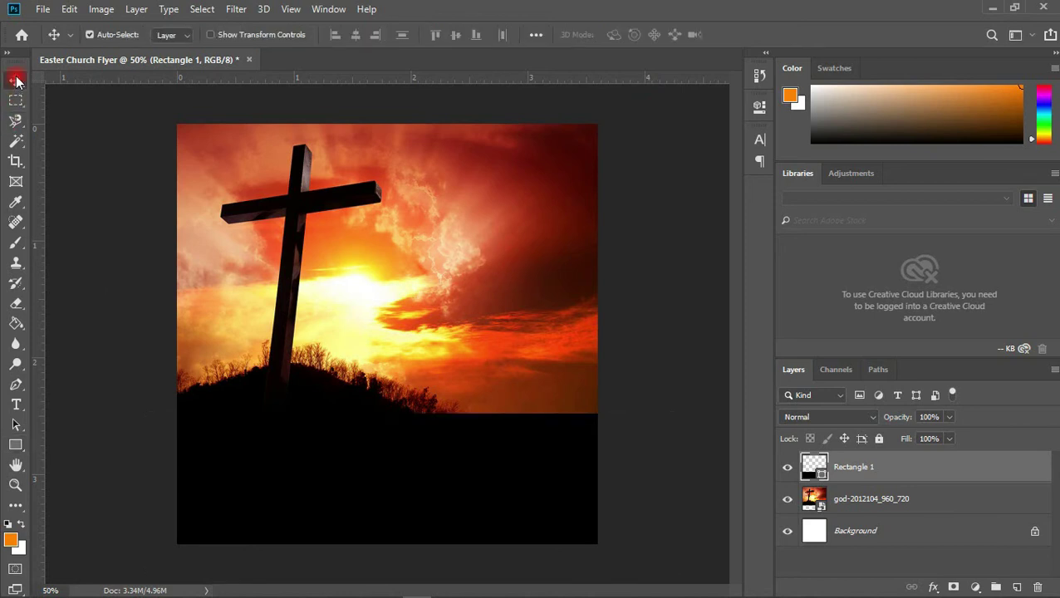
pyautogui.moveTo(410, 496); pyautogui.dragTo(408, 492)
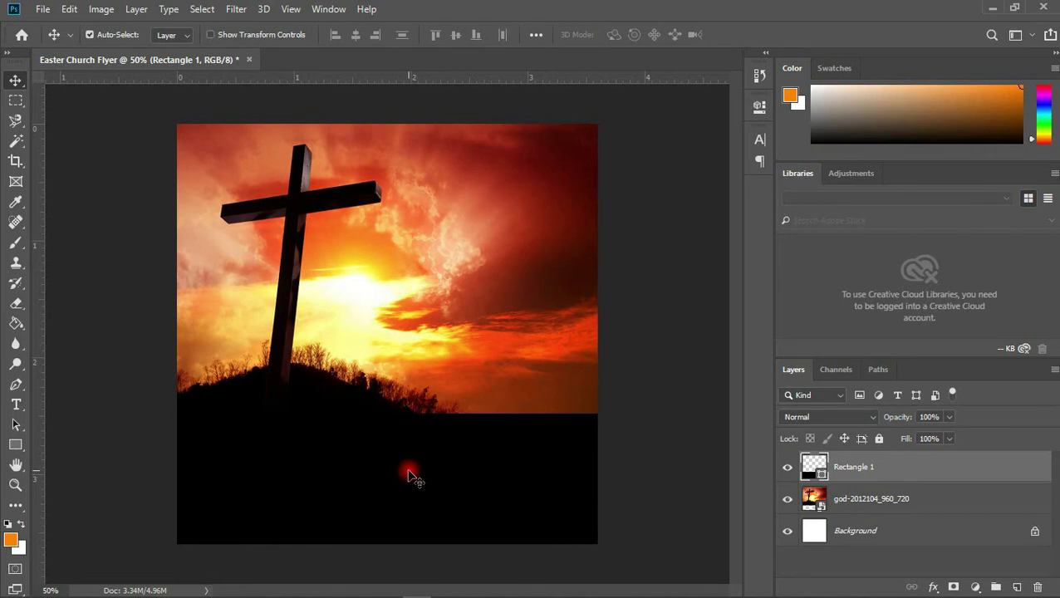
# Warp the black Rectangle 1 so its top edge curves down along the hillside
pyautogui.hotkey('ctrl', 't')
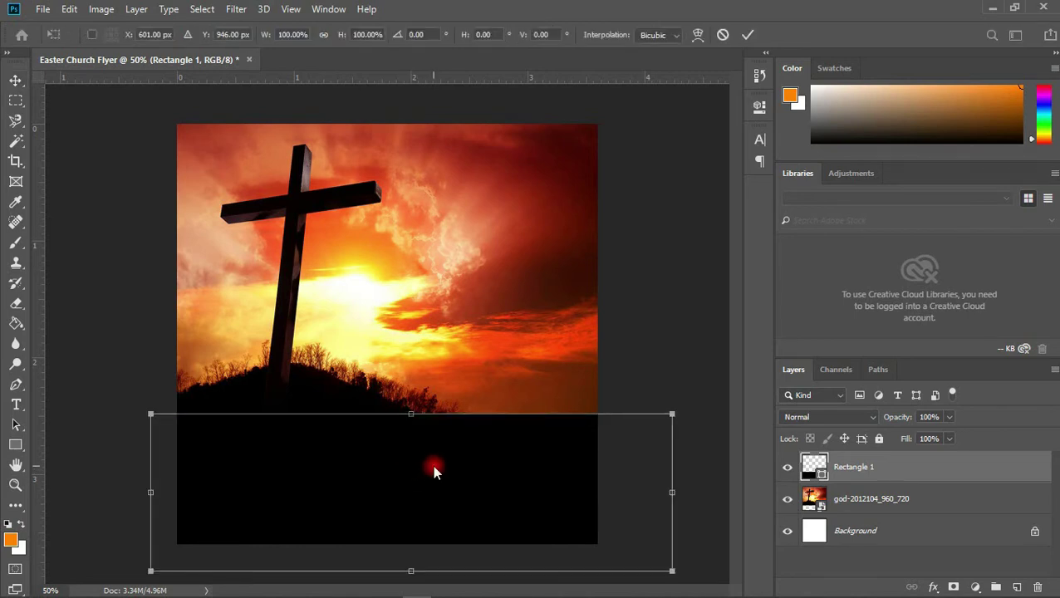
pyautogui.rightClick(433, 466)
pyautogui.click(459, 345)
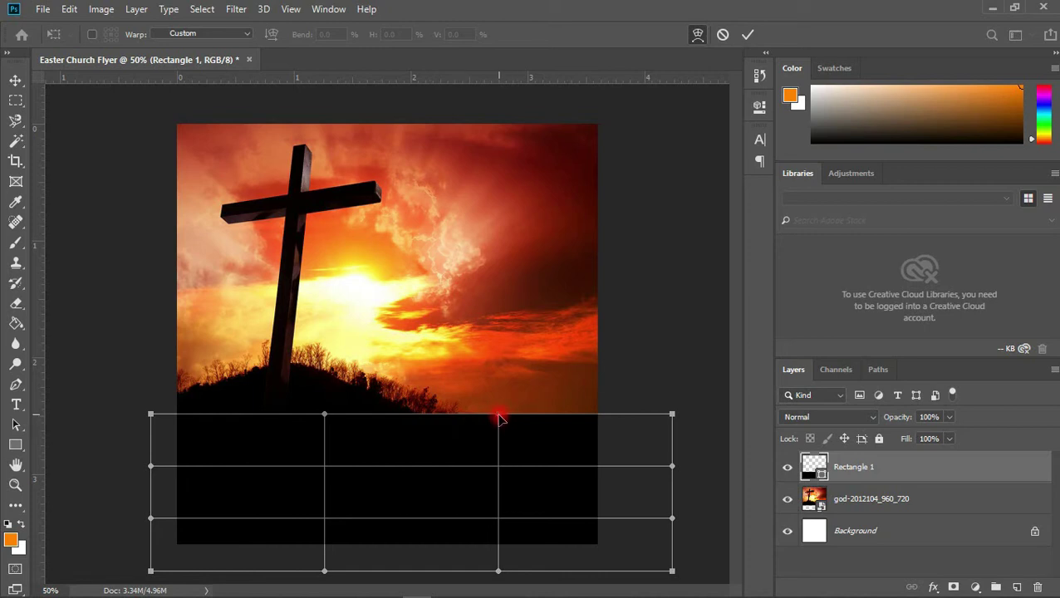
pyautogui.moveTo(498, 420); pyautogui.dragTo(502, 462)
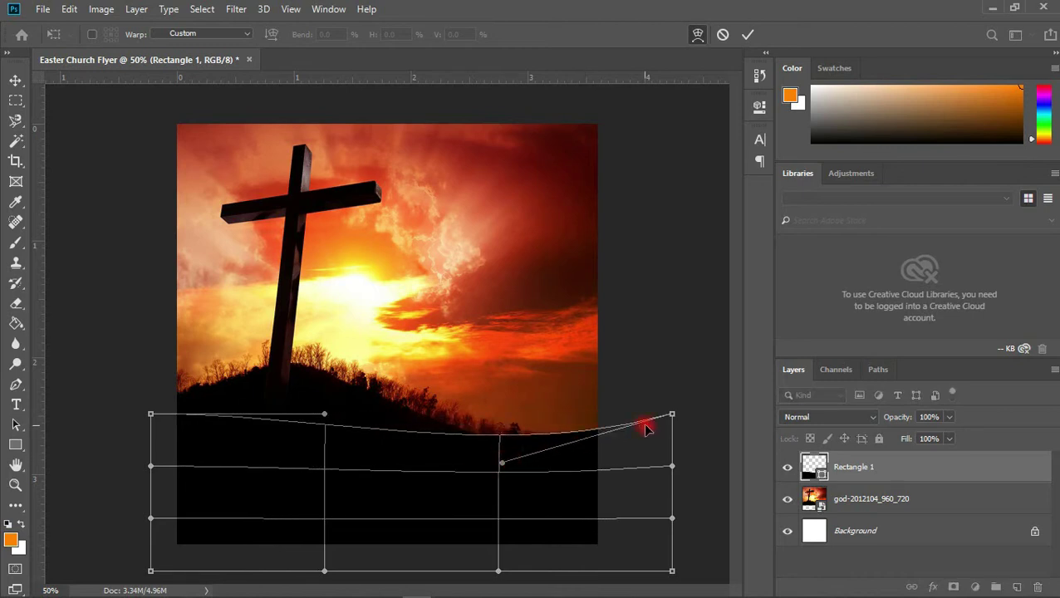
pyautogui.moveTo(673, 416); pyautogui.dragTo(675, 433)
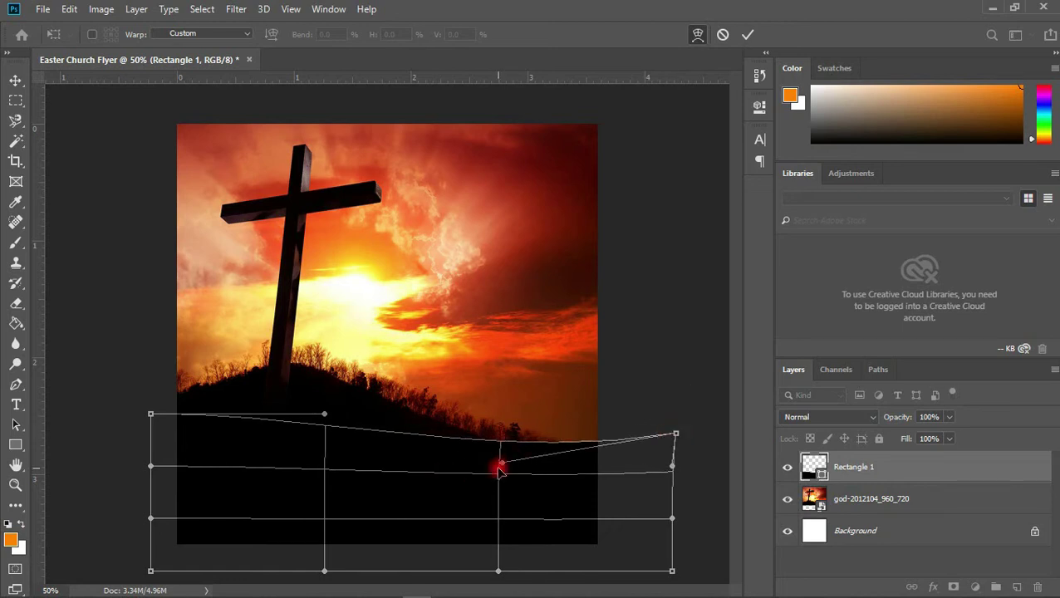
pyautogui.moveTo(502, 467); pyautogui.dragTo(513, 465)
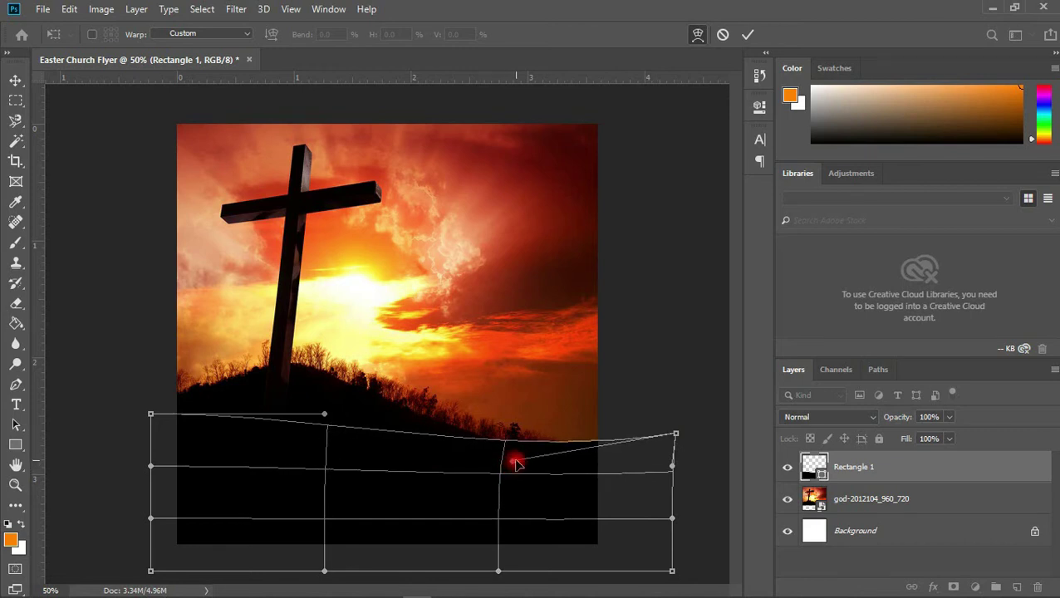
pyautogui.press('Return')
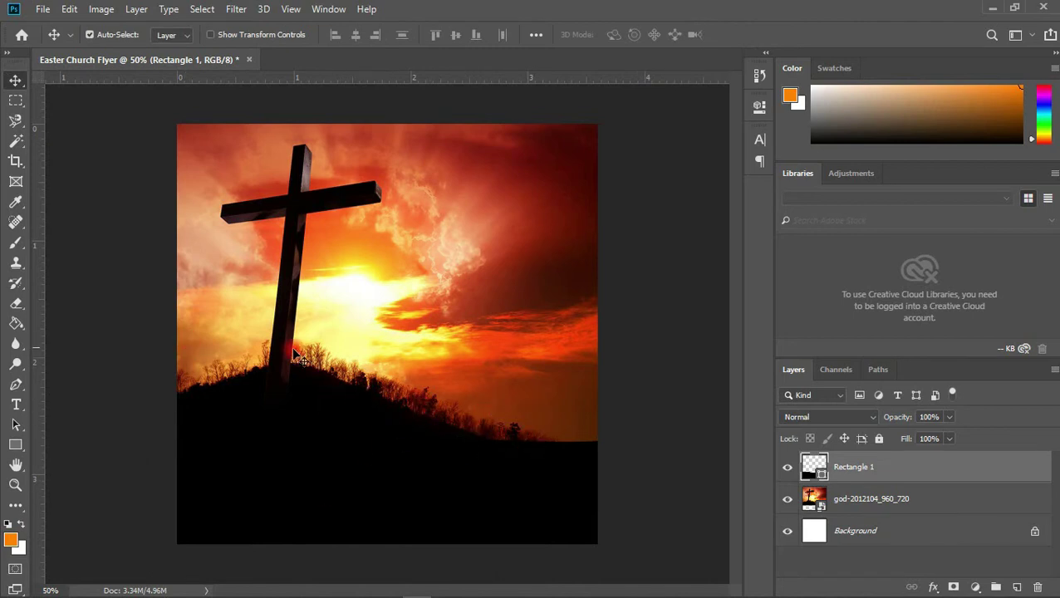
pyautogui.click(511, 302)
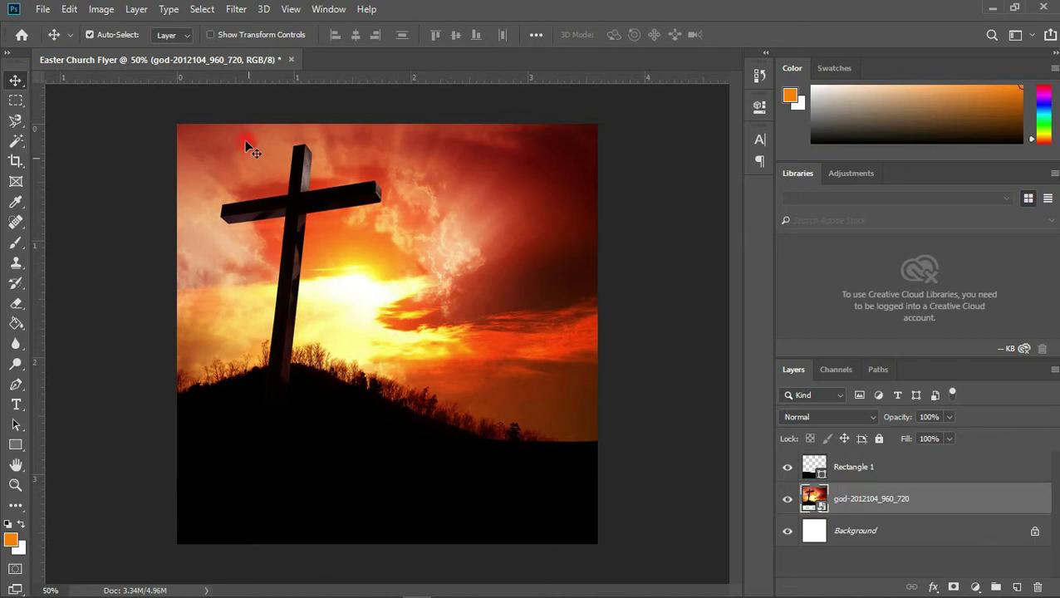
# Apply a 6.6 pixel Gaussian Blur to the sunset cross photo
pyautogui.click(236, 9)
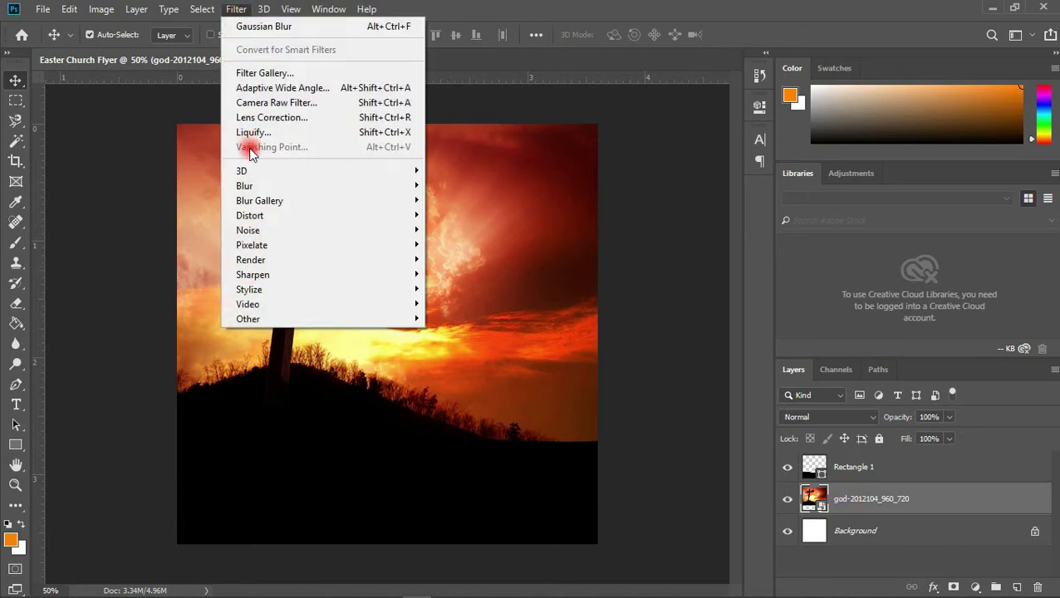
pyautogui.moveTo(252, 186)
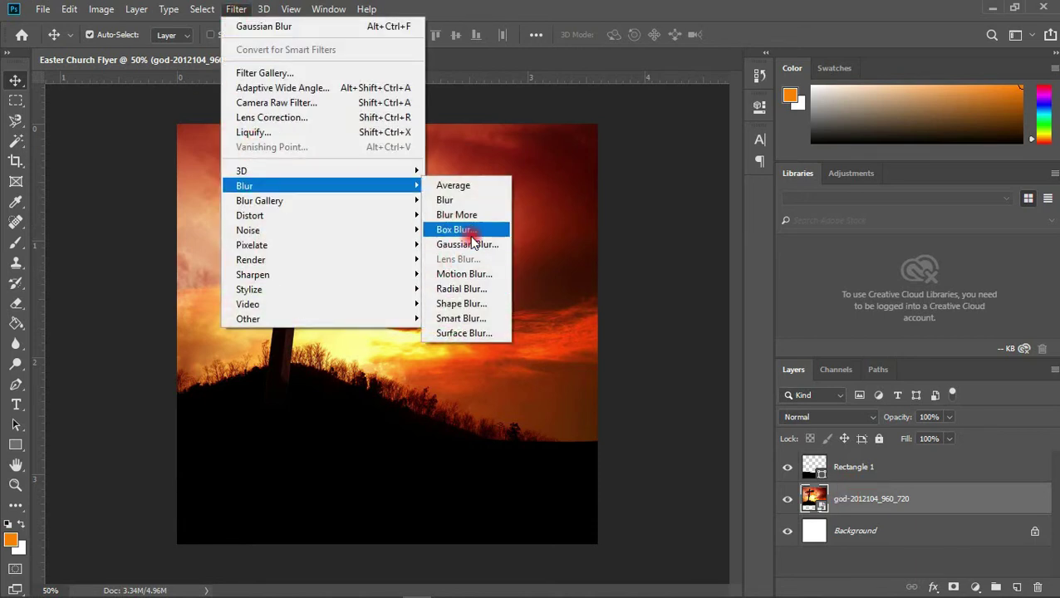
pyautogui.click(467, 244)
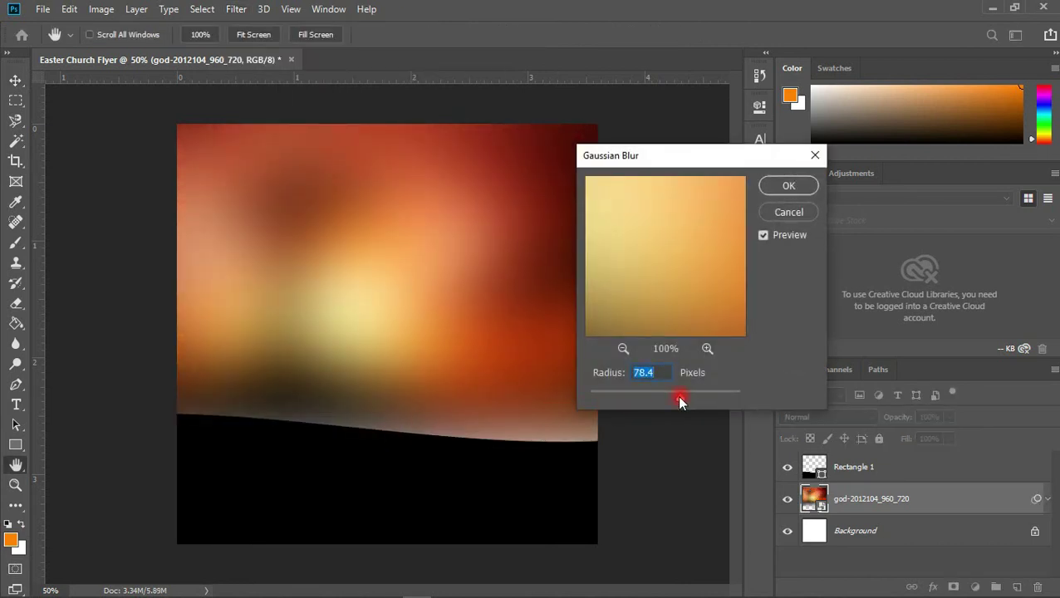
pyautogui.moveTo(655, 394); pyautogui.dragTo(638, 393)
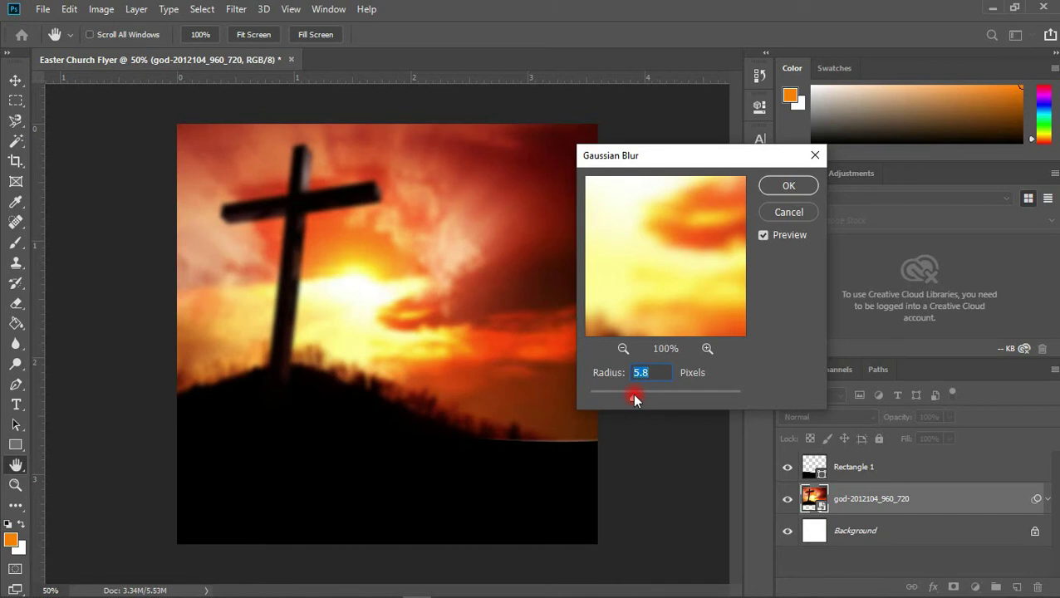
pyautogui.moveTo(641, 403); pyautogui.dragTo(637, 402)
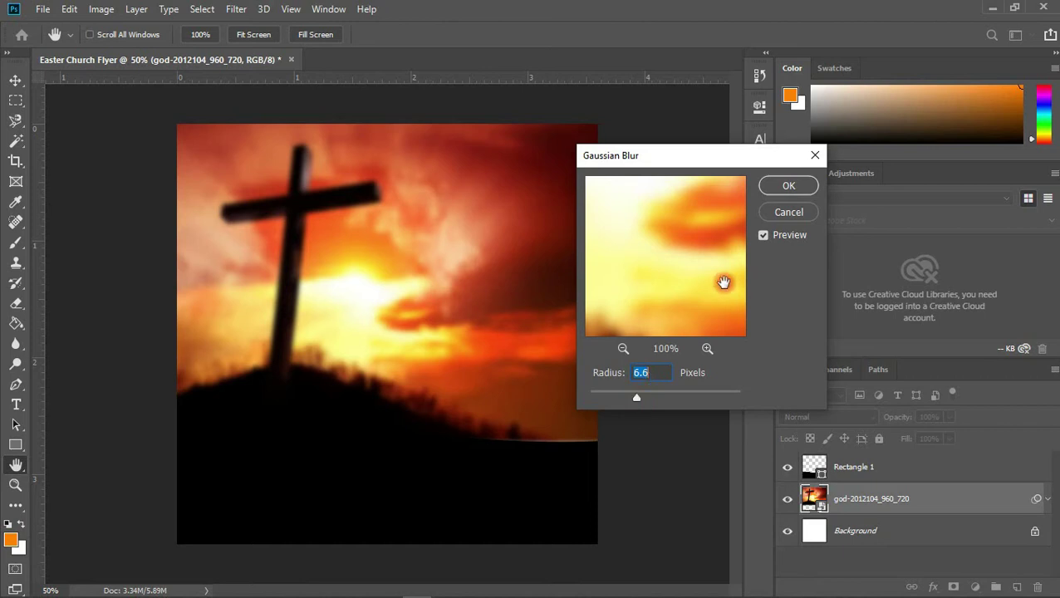
pyautogui.click(785, 187)
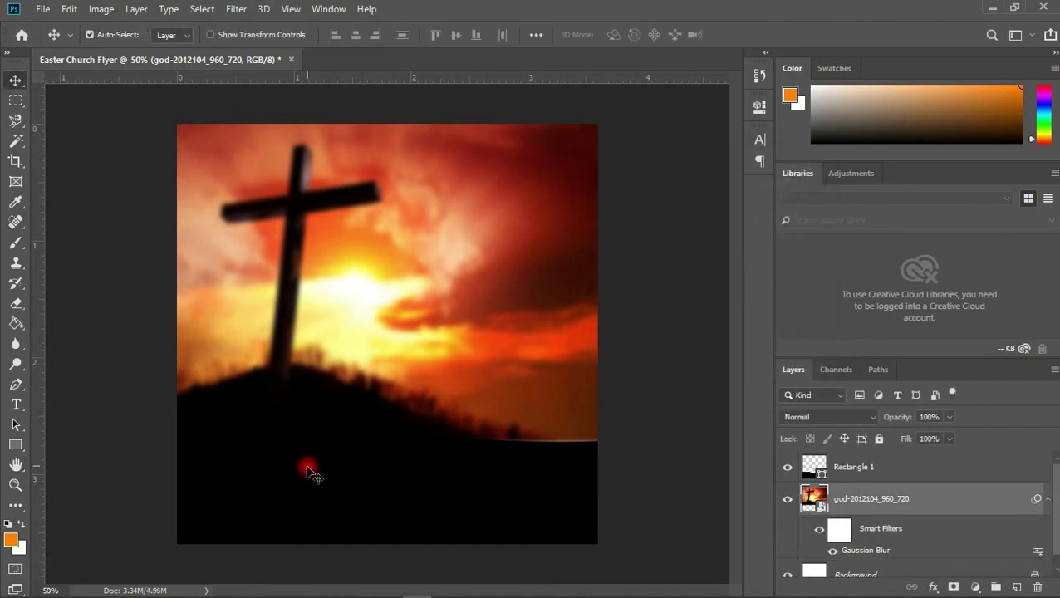
pyautogui.moveTo(200, 592)
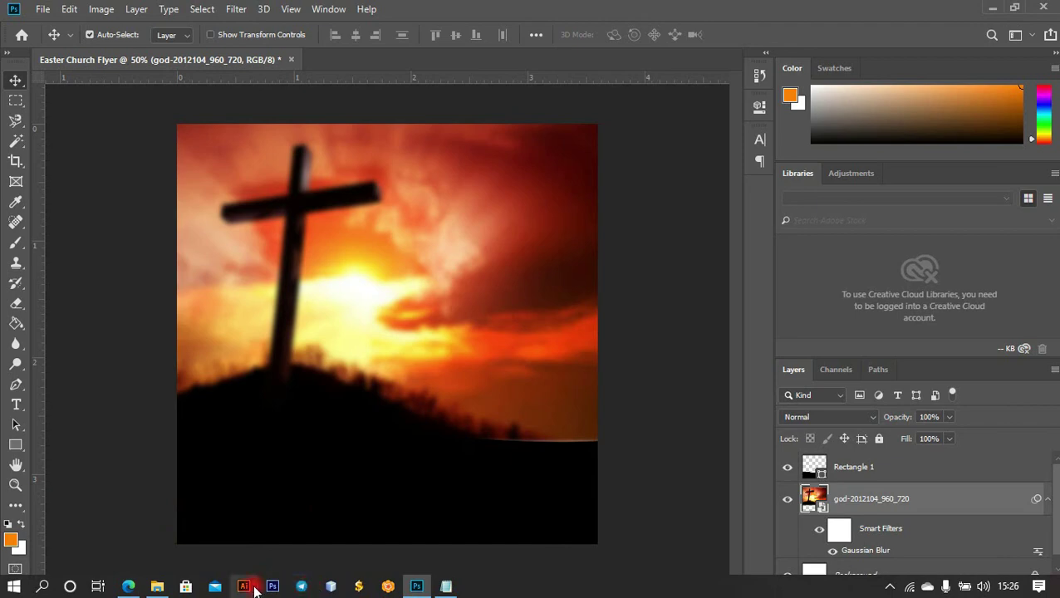
# Drag cross.jpg from the Resource folder onto the flyer canvas
pyautogui.click(169, 586)
pyautogui.moveTo(261, 199); pyautogui.dragTo(455, 360)
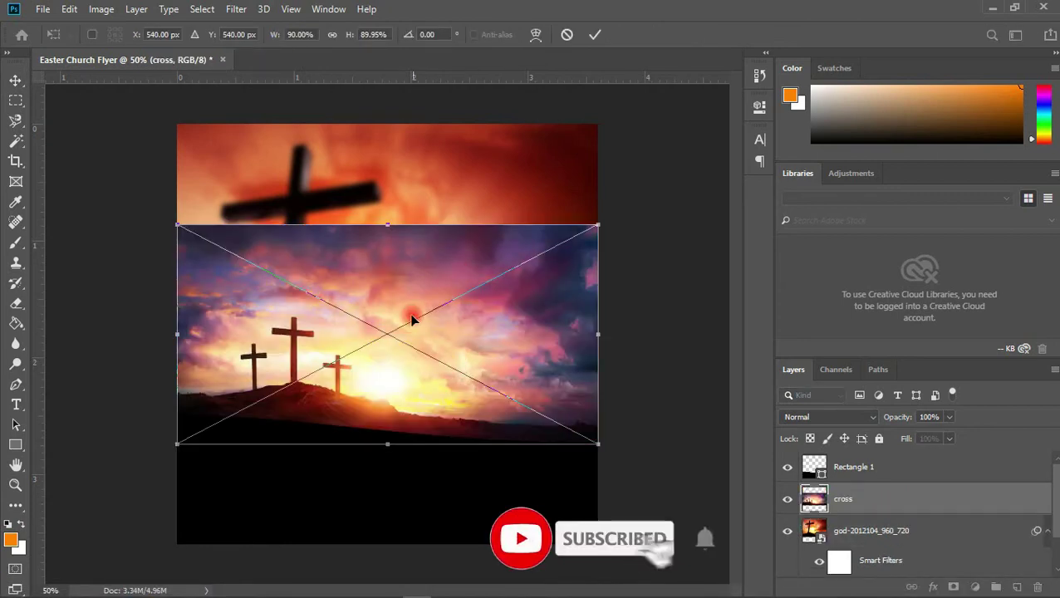
# Flip the cross image horizontally, enlarge it to about 125% and move it up
pyautogui.rightClick(455, 314)
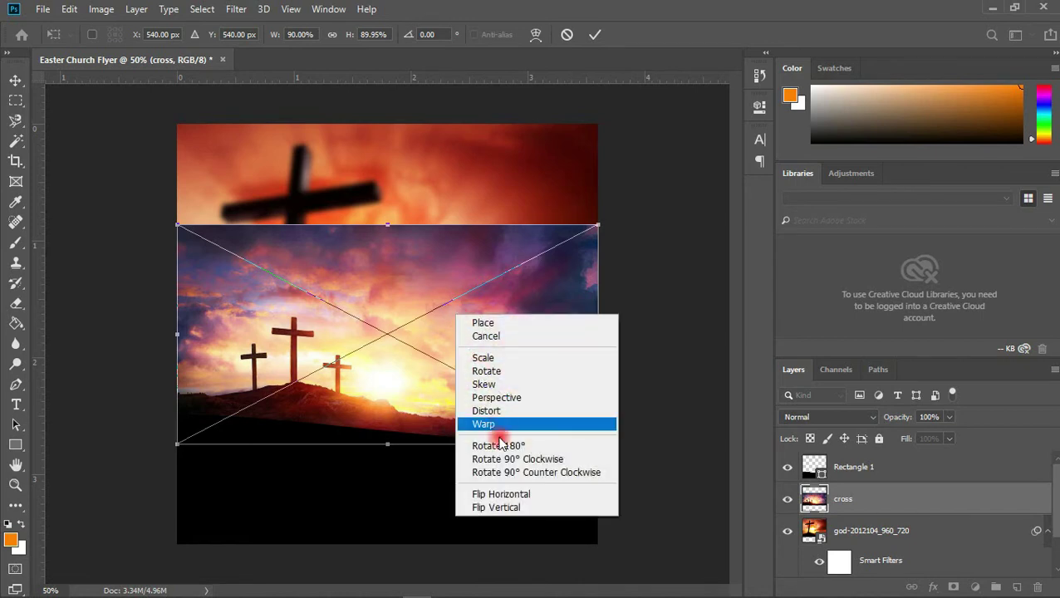
pyautogui.click(501, 496)
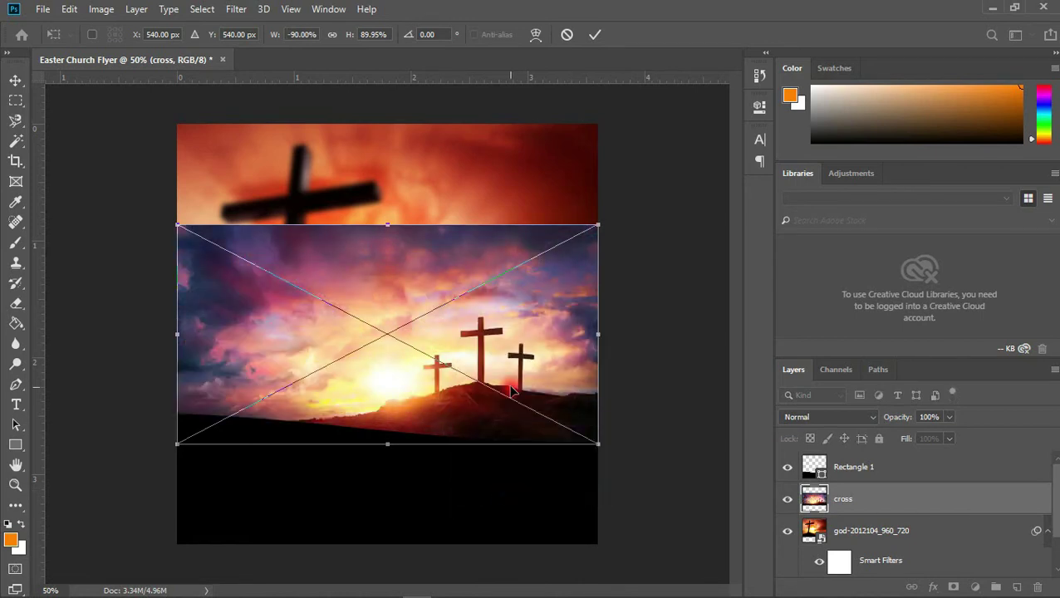
pyautogui.rightClick(488, 349)
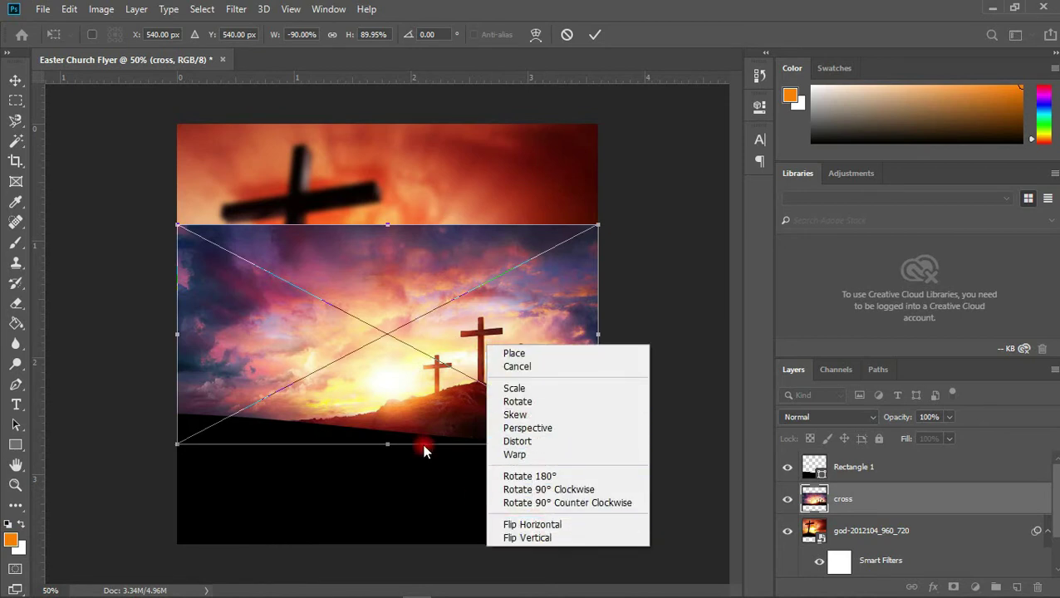
pyautogui.click(455, 363)
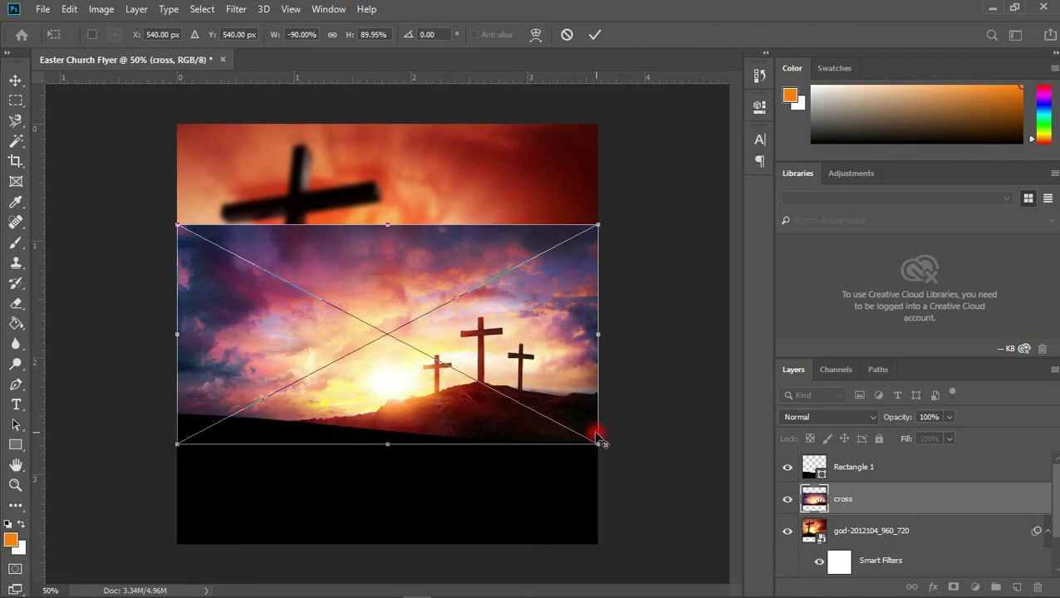
pyautogui.moveTo(597, 444); pyautogui.dragTo(671, 509)
pyautogui.moveTo(573, 374); pyautogui.dragTo(569, 343)
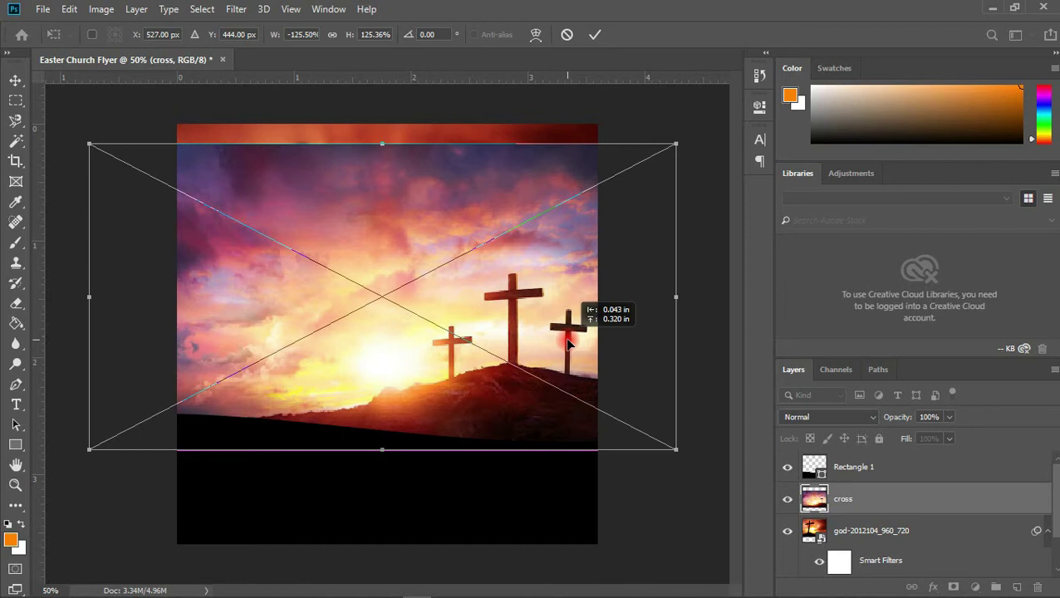
pyautogui.moveTo(569, 343); pyautogui.dragTo(569, 344)
pyautogui.press('Return')
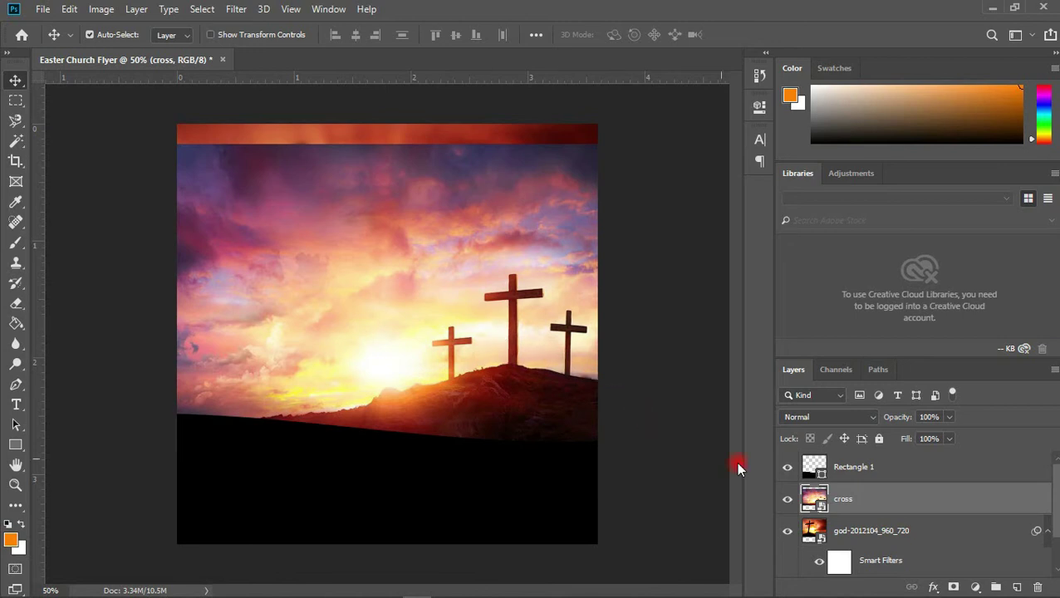
# Move the cross layer above Rectangle 1, set it to Overlay, and add a layer mask
pyautogui.moveTo(888, 501); pyautogui.dragTo(868, 462)
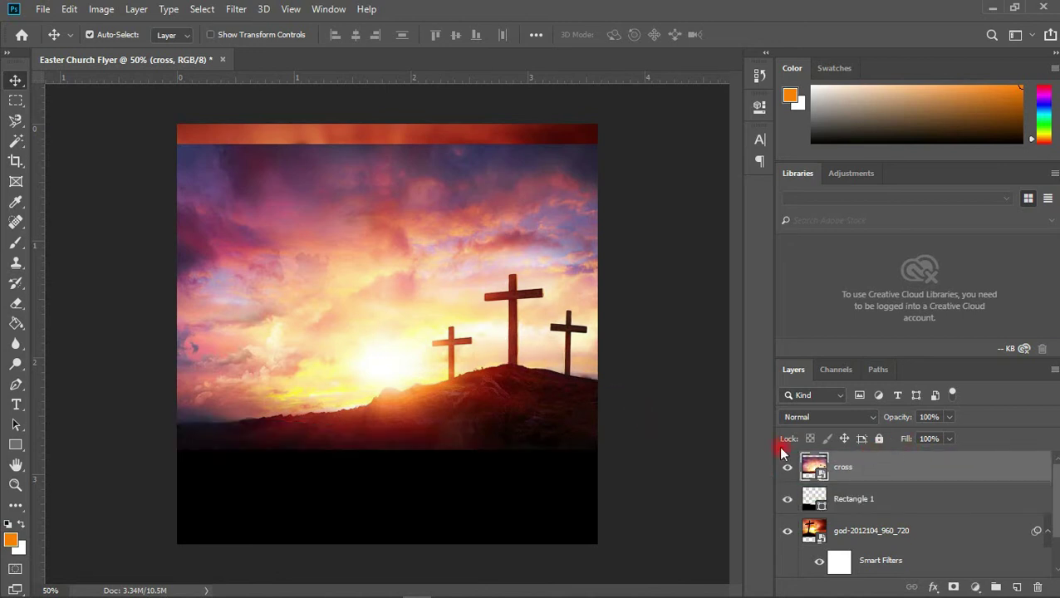
pyautogui.click(833, 417)
pyautogui.click(803, 402)
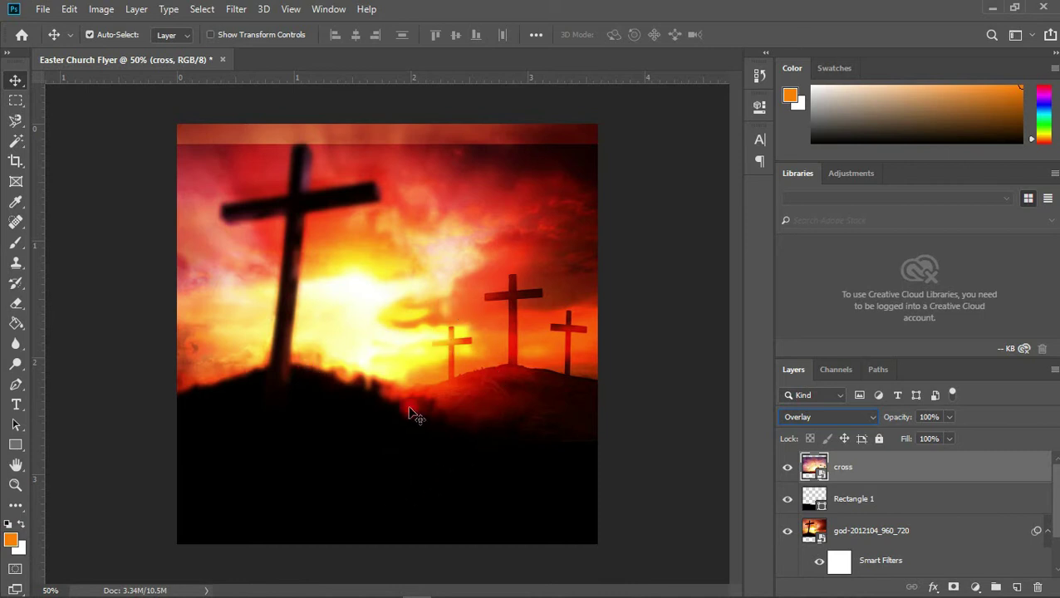
pyautogui.click(953, 588)
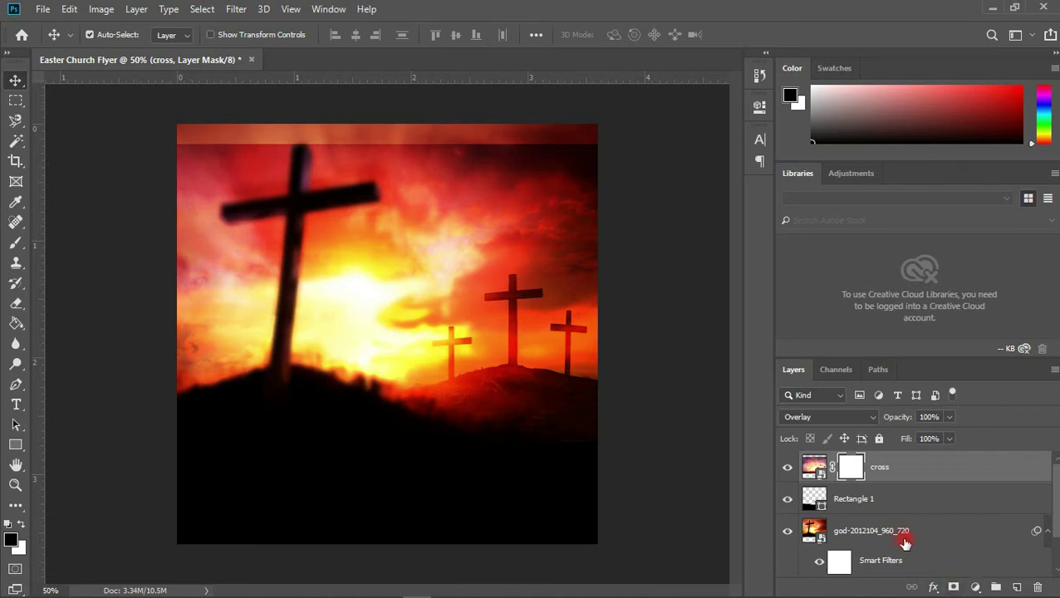
# Select the cross layer's mask and brush white across the upper sky
pyautogui.click(847, 467)
pyautogui.click(328, 326)
pyautogui.press('b')
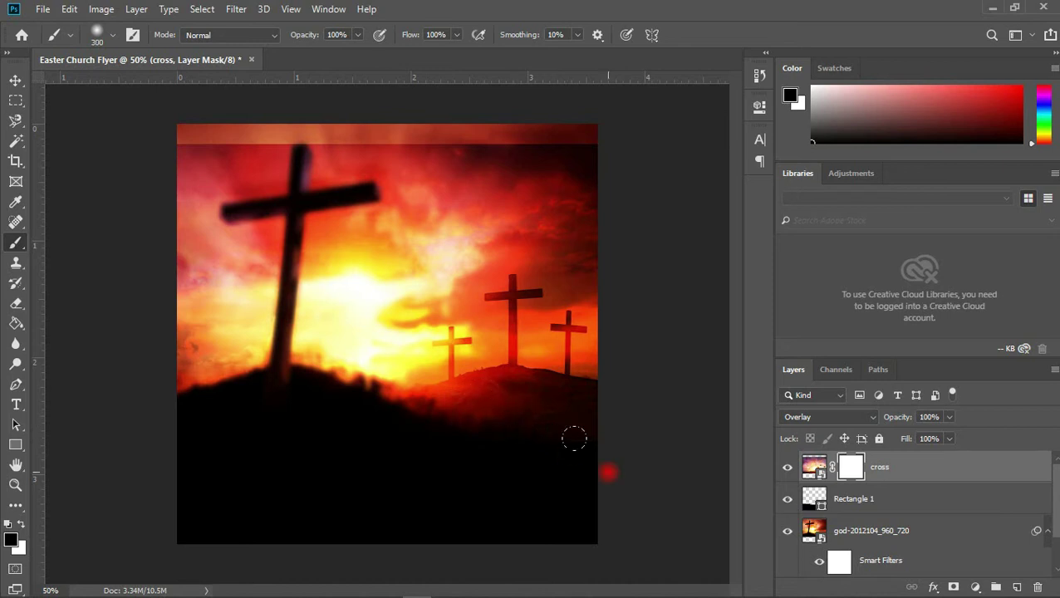
pyautogui.click(798, 109)
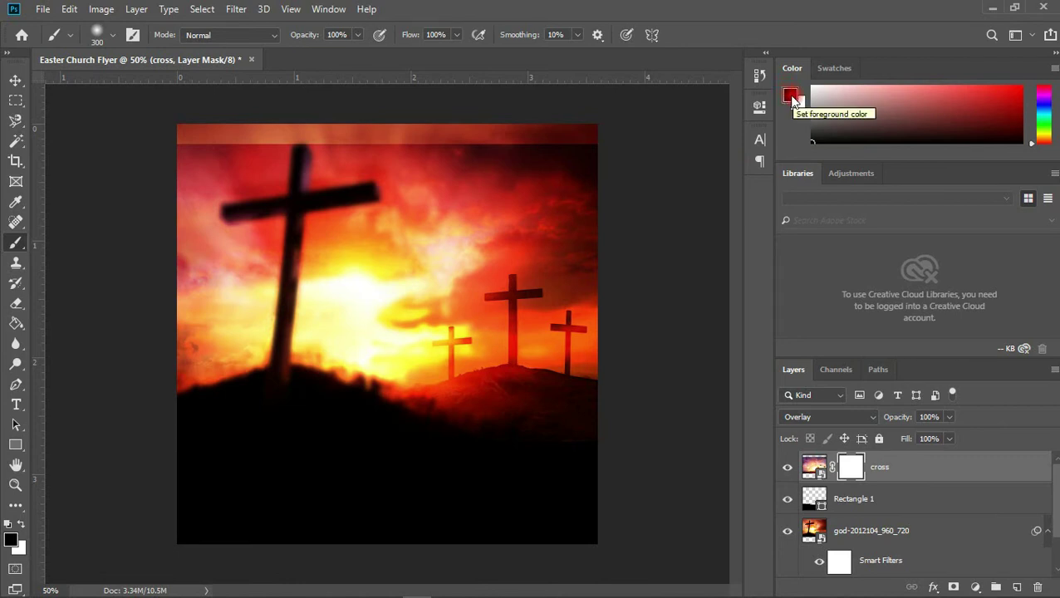
pyautogui.click(791, 97)
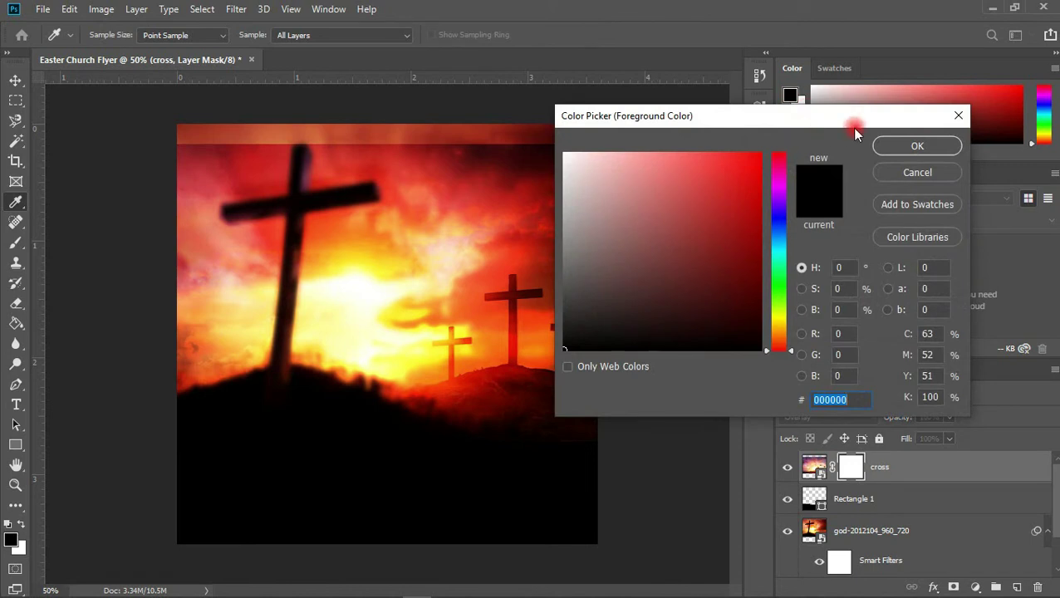
pyautogui.click(958, 118)
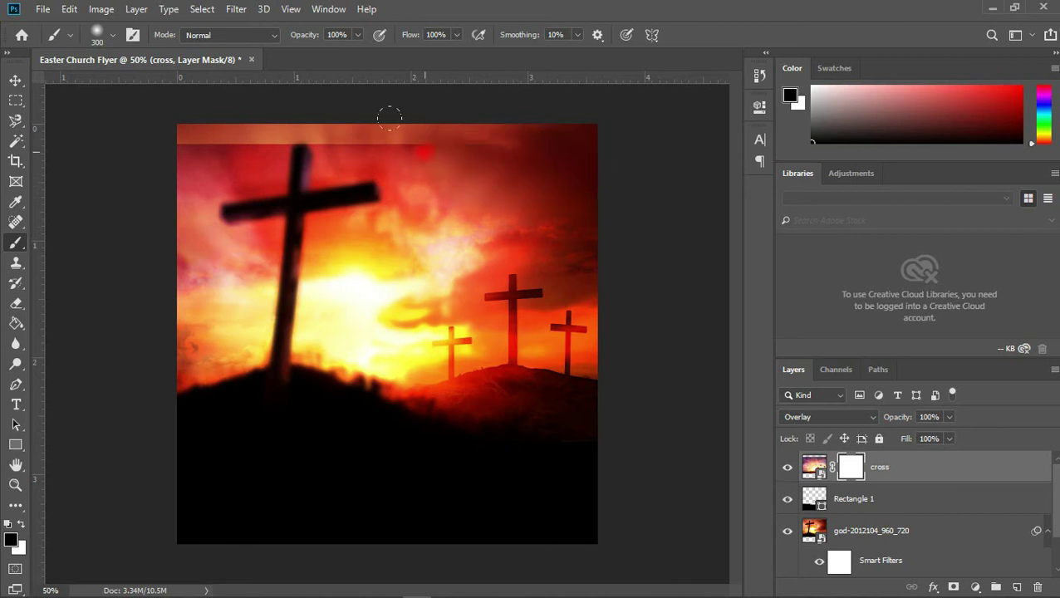
pyautogui.click(790, 97)
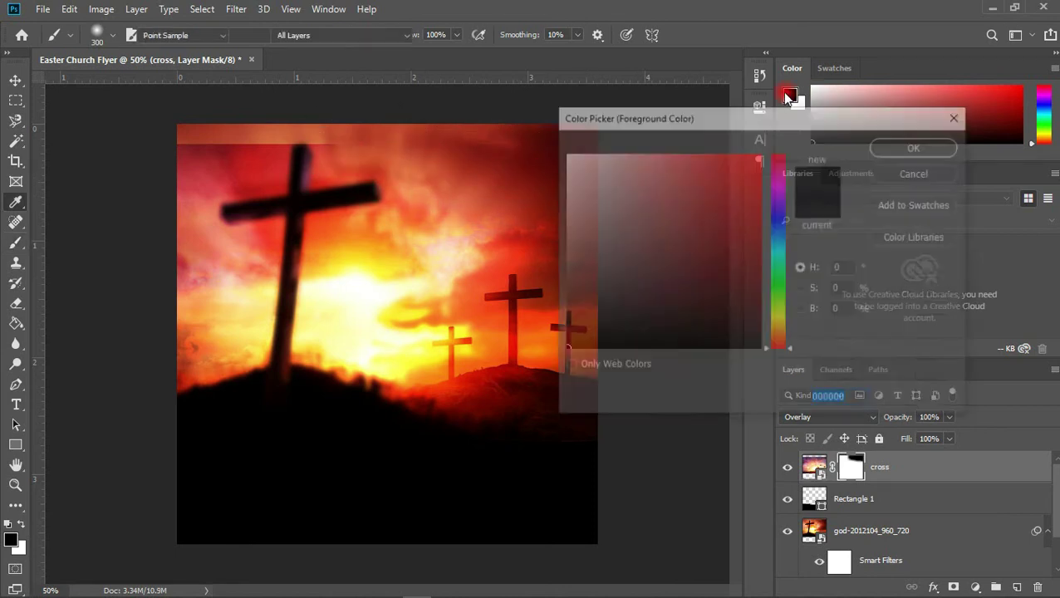
pyautogui.moveTo(596, 176); pyautogui.dragTo(497, 114)
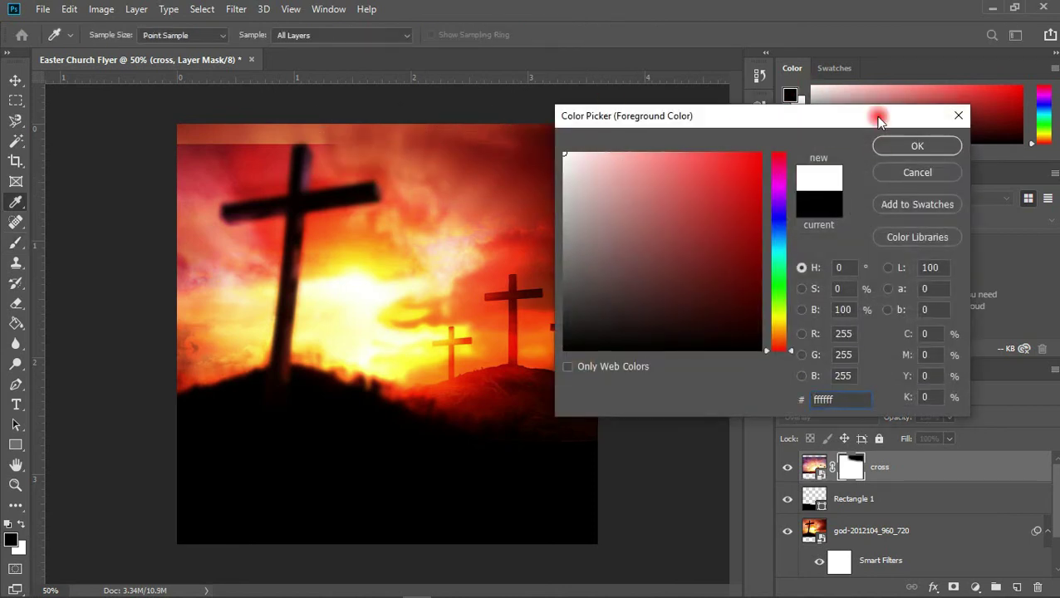
pyautogui.click(917, 147)
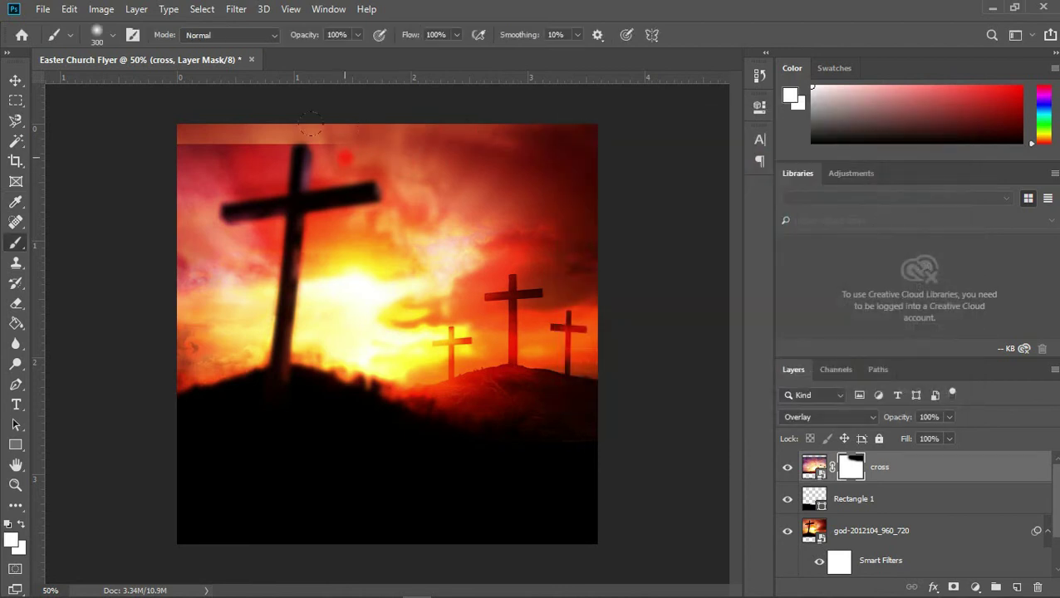
pyautogui.moveTo(310, 126)
pyautogui.mouseDown()
pyautogui.moveTo(469, 136)
pyautogui.moveTo(548, 162)
pyautogui.moveTo(551, 191)
pyautogui.moveTo(527, 171)
pyautogui.mouseUp()
pyautogui.click(685, 111)
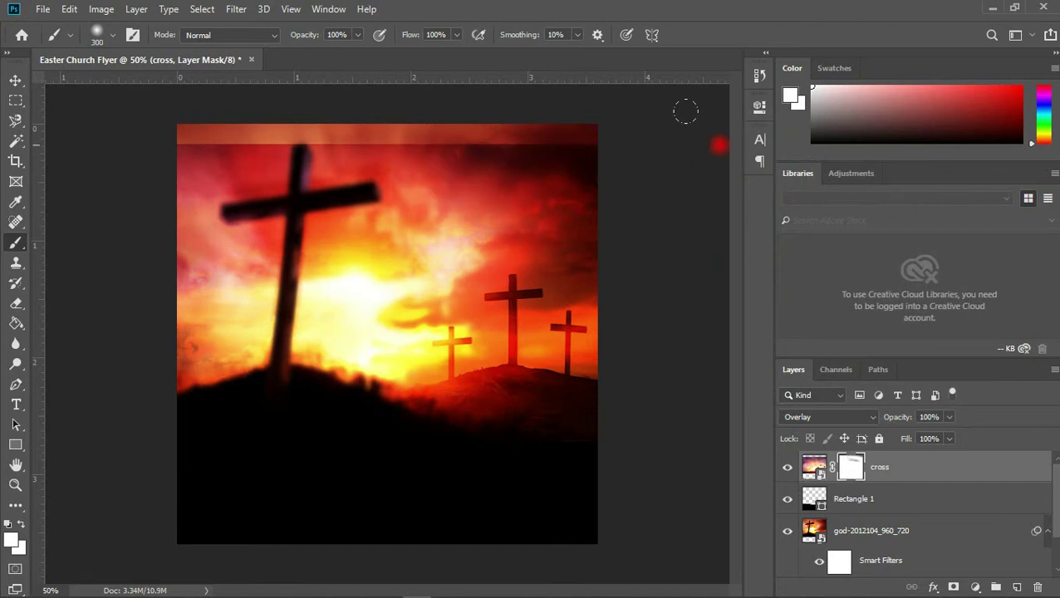
# Paint the mask black along the top edges to hide the seam between photos
pyautogui.click(790, 100)
pyautogui.moveTo(704, 335); pyautogui.dragTo(795, 378)
pyautogui.click(910, 149)
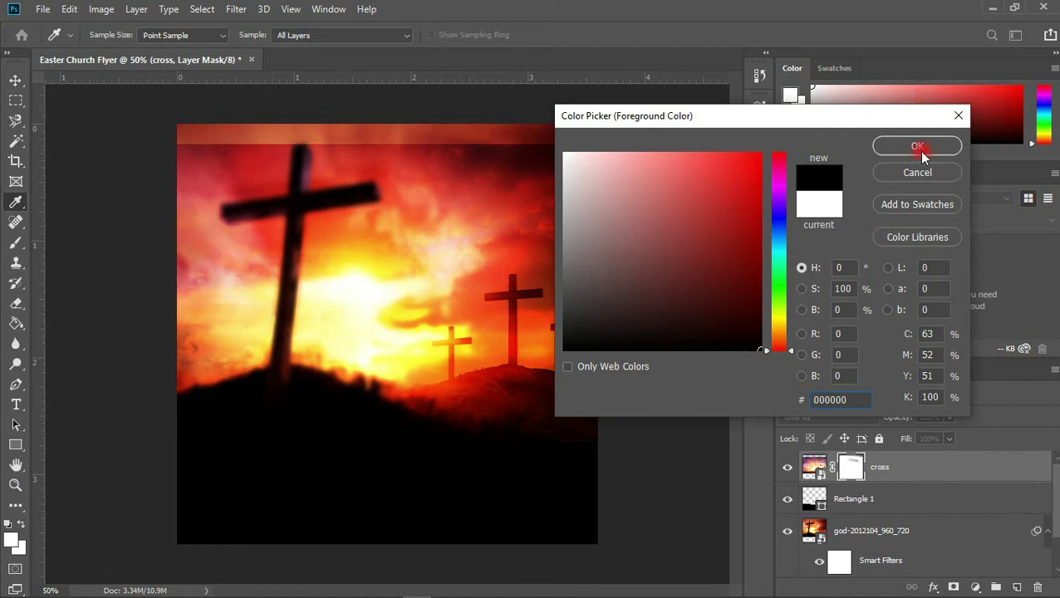
pyautogui.click(918, 149)
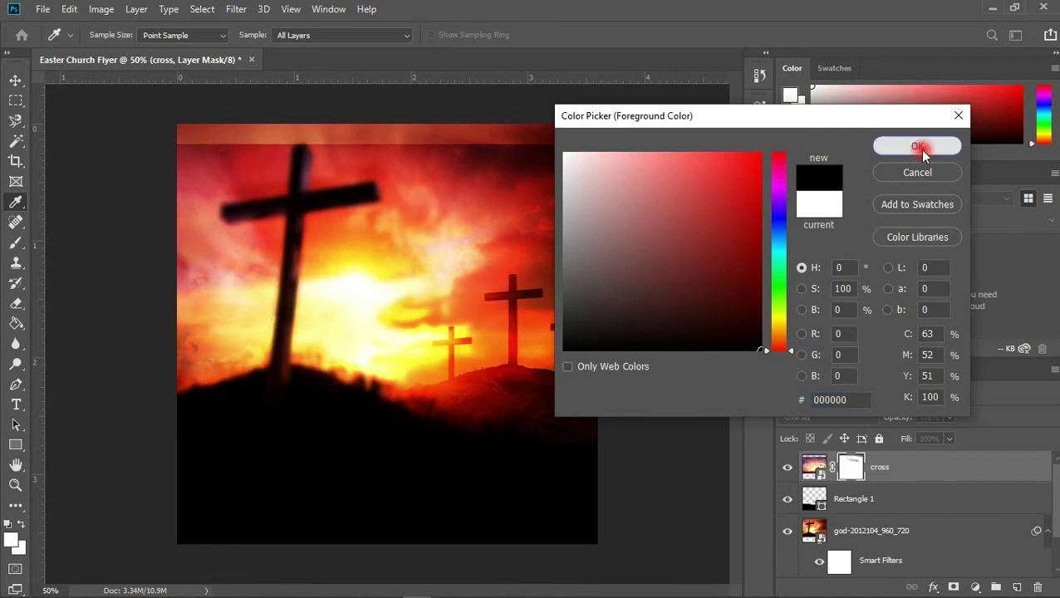
pyautogui.moveTo(488, 116)
pyautogui.mouseDown()
pyautogui.moveTo(553, 136)
pyautogui.moveTo(572, 162)
pyautogui.moveTo(480, 125)
pyautogui.moveTo(583, 168)
pyautogui.moveTo(367, 132)
pyautogui.moveTo(502, 141)
pyautogui.mouseUp()
pyautogui.moveTo(321, 119)
pyautogui.mouseDown()
pyautogui.moveTo(179, 137)
pyautogui.moveTo(177, 124)
pyautogui.moveTo(186, 191)
pyautogui.moveTo(71, 400)
pyautogui.moveTo(86, 315)
pyautogui.moveTo(69, 466)
pyautogui.moveTo(276, 402)
pyautogui.moveTo(327, 359)
pyautogui.moveTo(339, 377)
pyautogui.moveTo(283, 204)
pyautogui.moveTo(307, 133)
pyautogui.mouseUp()
pyautogui.moveTo(528, 140)
pyautogui.mouseDown()
pyautogui.moveTo(589, 201)
pyautogui.moveTo(568, 151)
pyautogui.mouseUp()
pyautogui.click(246, 132)
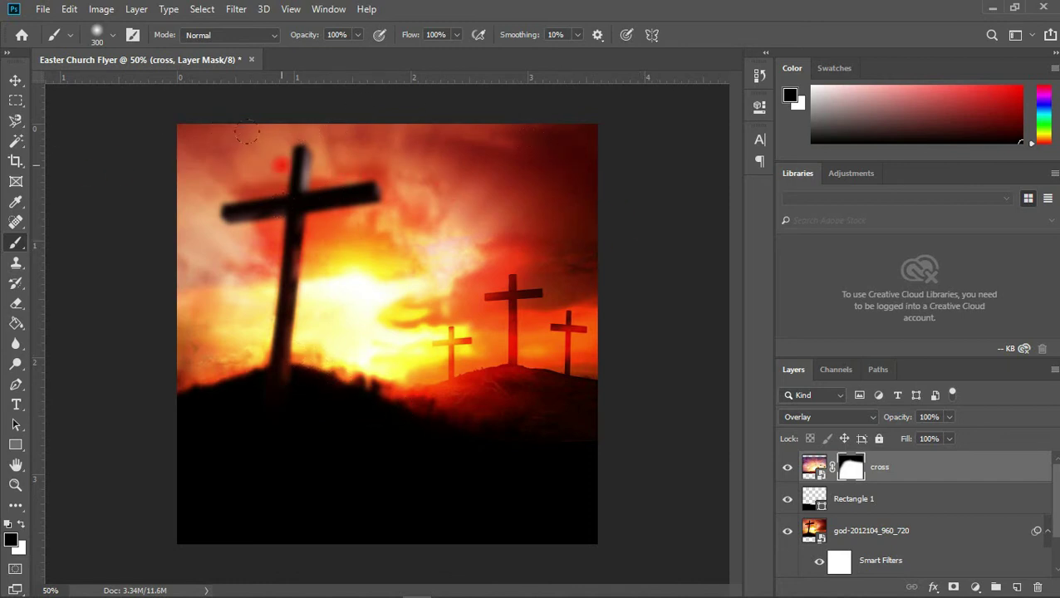
# Drag church logo.png into the flyer and shrink it to about 12% in the top-left corner
pyautogui.click(13, 80)
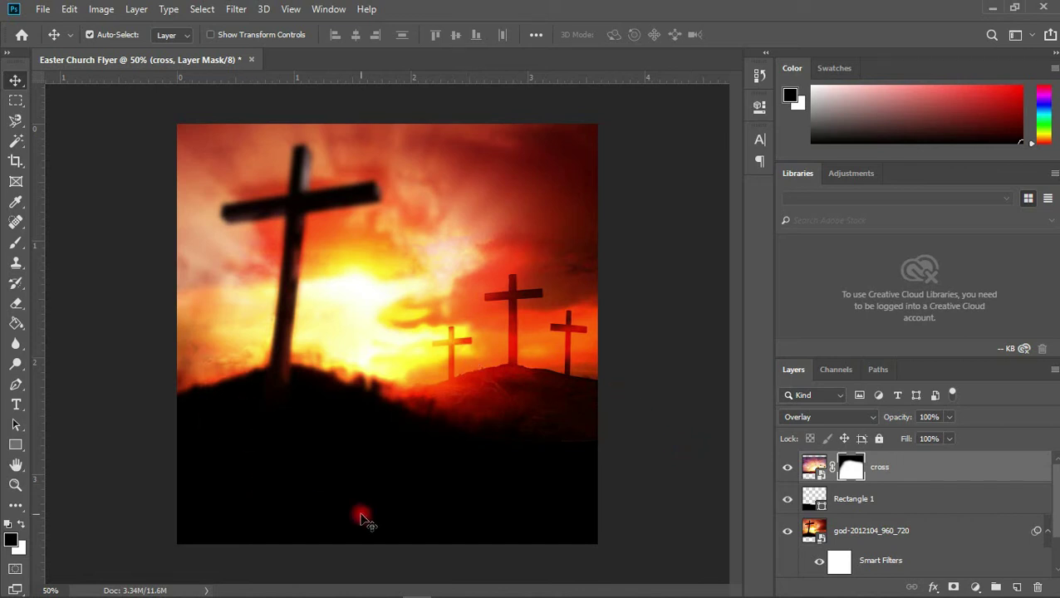
pyautogui.click(448, 586)
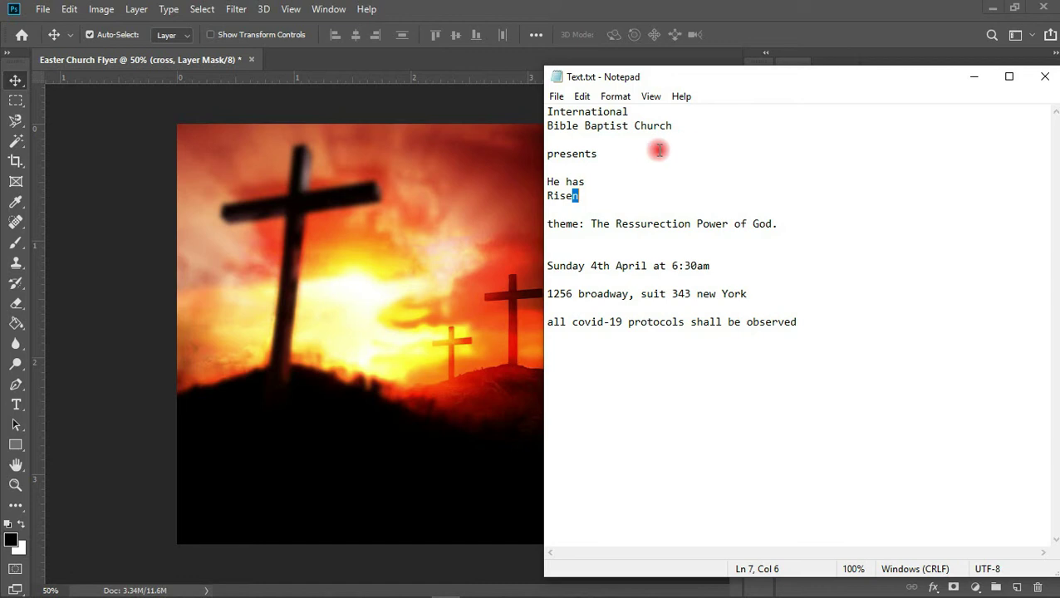
pyautogui.click(395, 271)
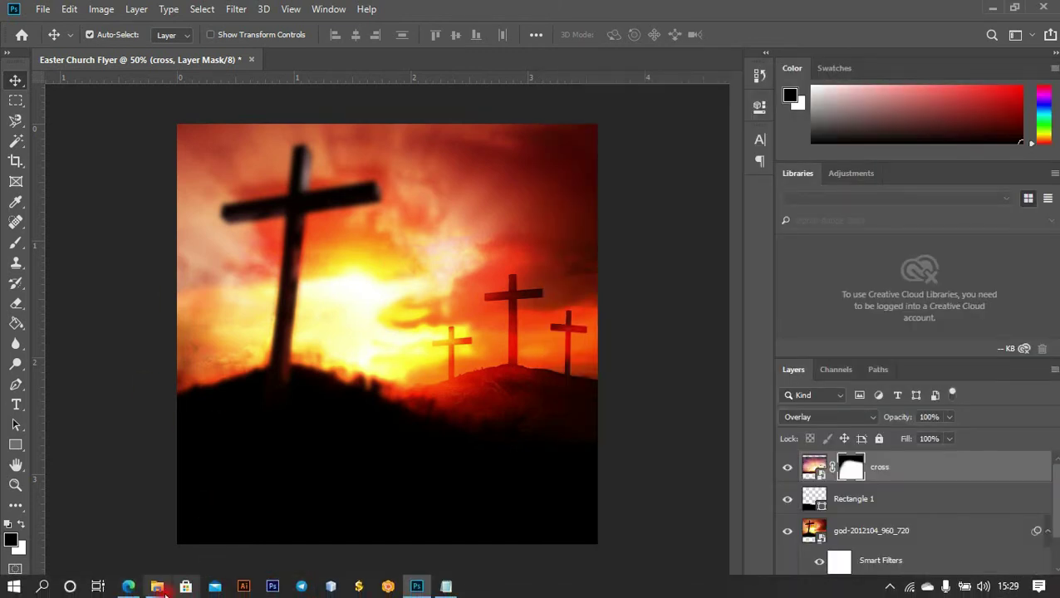
pyautogui.click(157, 587)
pyautogui.moveTo(182, 222); pyautogui.dragTo(285, 219)
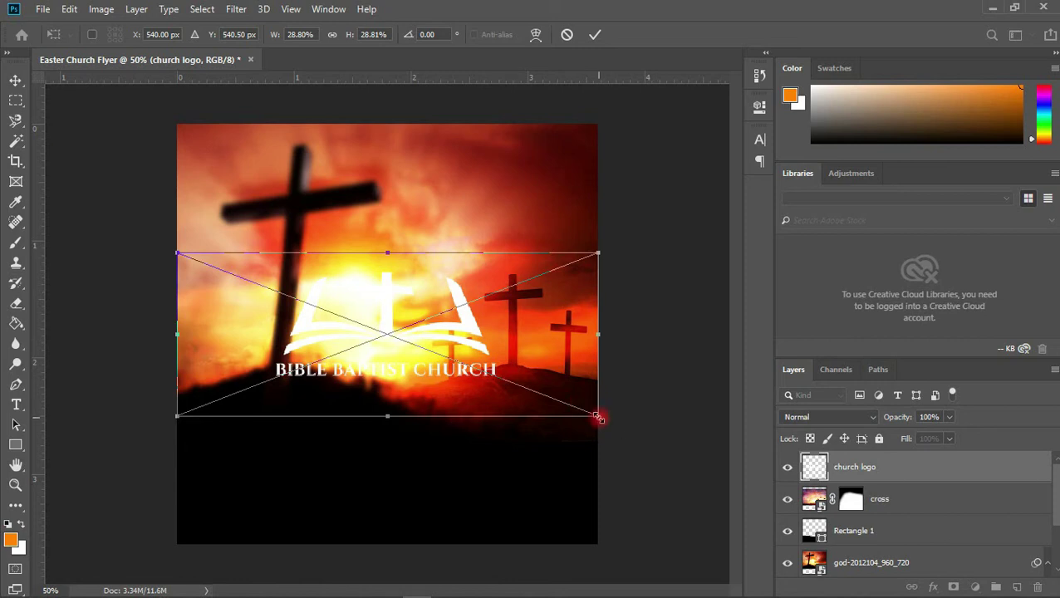
pyautogui.moveTo(597, 415); pyautogui.dragTo(457, 396)
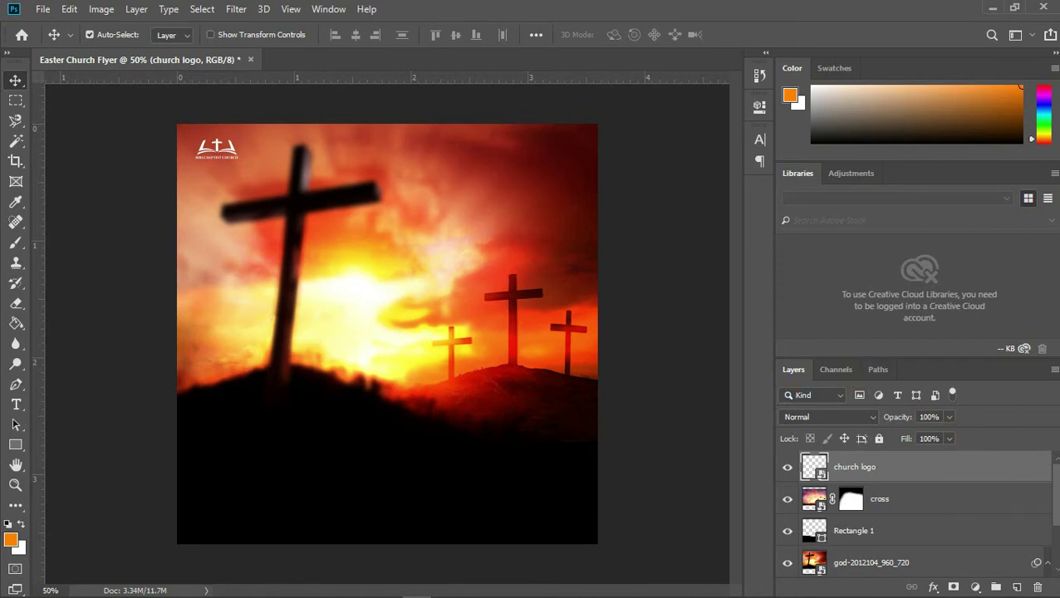
# Add a black (000000) Solid Color fill layer above the cross image at 20% opacity
pyautogui.scroll(-2, 846, 478)
pyautogui.scroll(2, 846, 479)
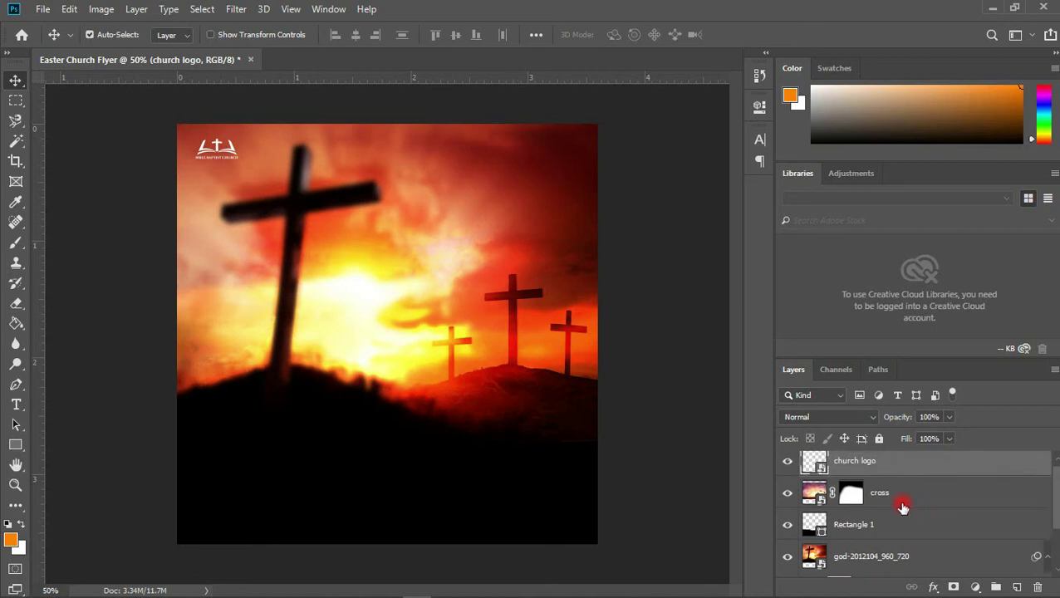
pyautogui.click(902, 507)
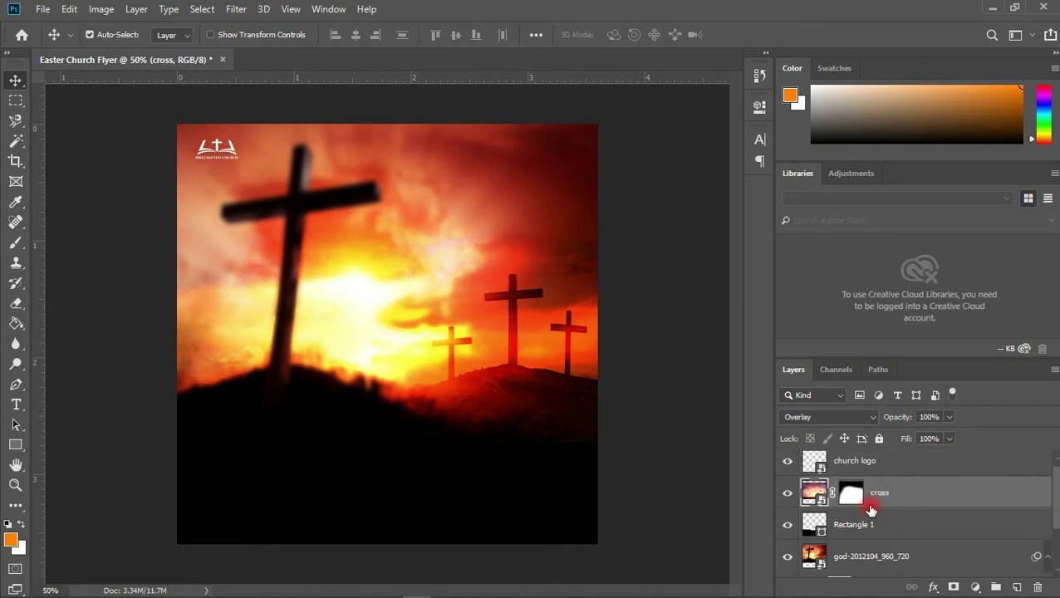
pyautogui.moveTo(1055, 485); pyautogui.dragTo(1055, 525)
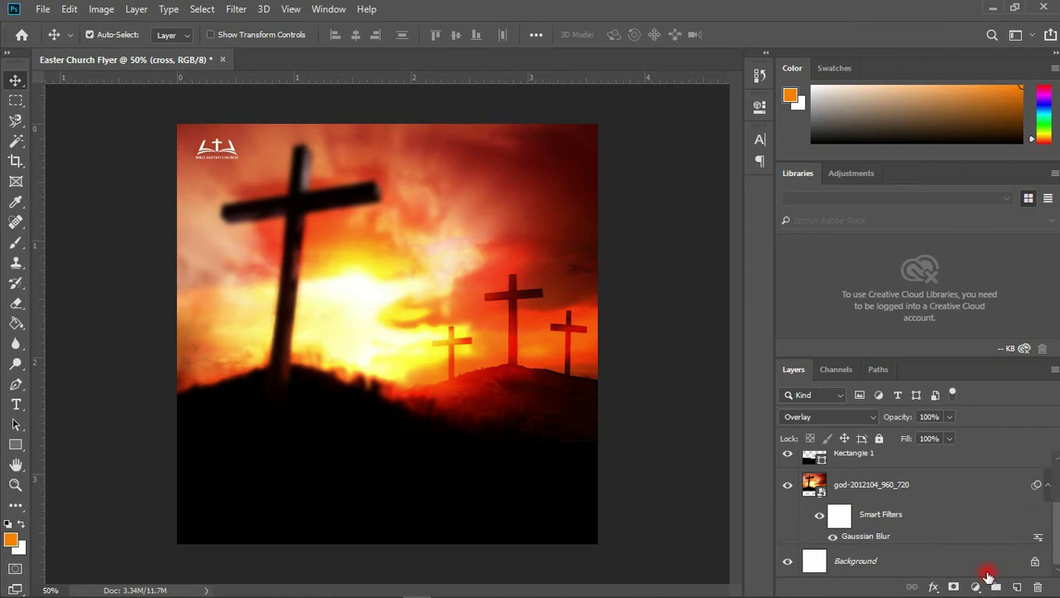
pyautogui.click(975, 584)
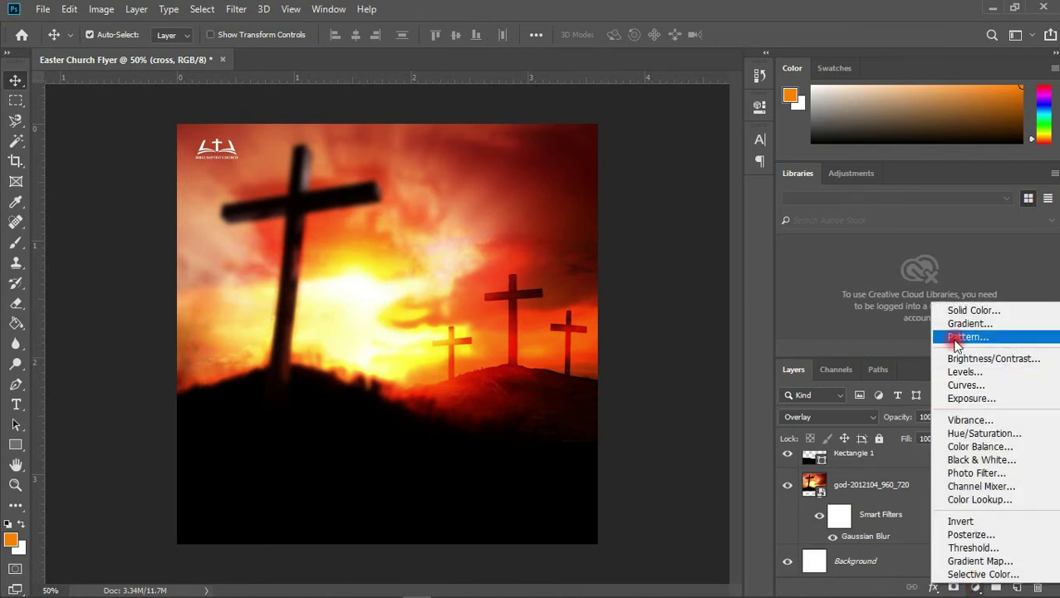
pyautogui.click(972, 313)
pyautogui.moveTo(761, 259); pyautogui.dragTo(760, 351)
pyautogui.click(887, 145)
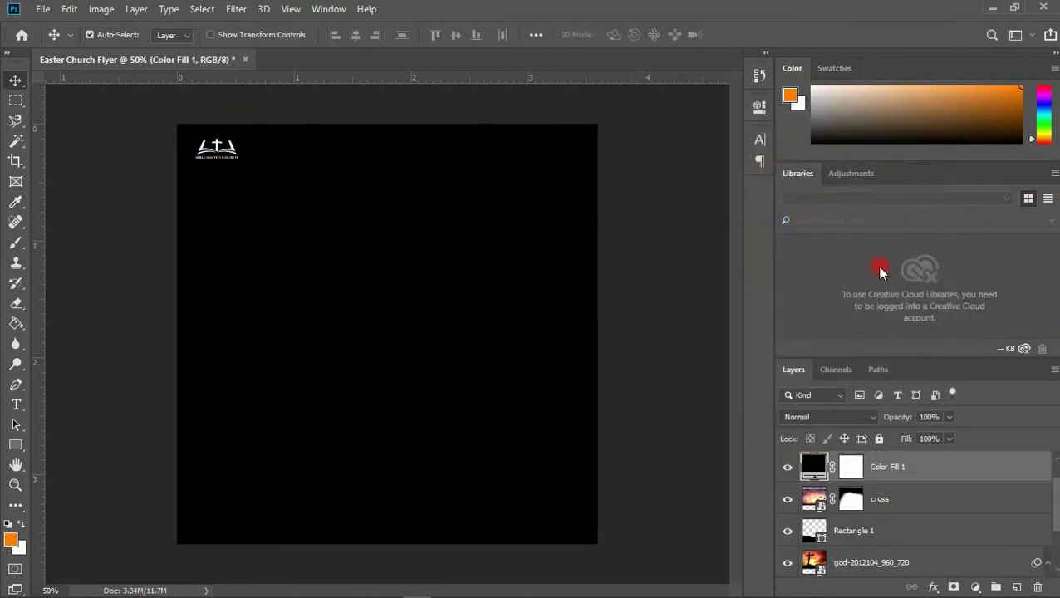
pyautogui.moveTo(950, 419); pyautogui.dragTo(889, 432)
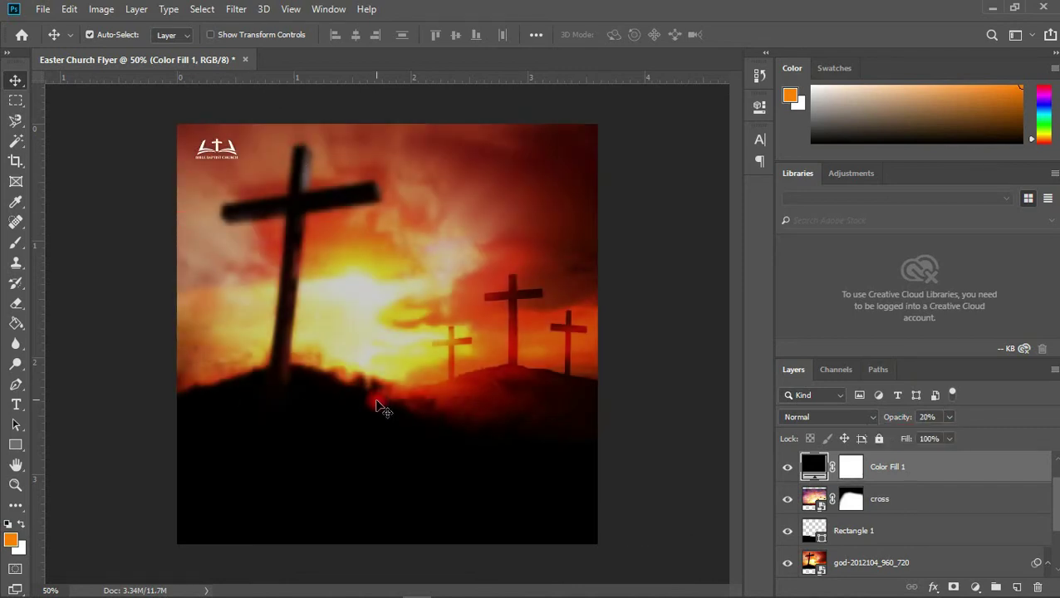
# In the Notepad notes, select the two church name lines, then just the word International
pyautogui.click(446, 587)
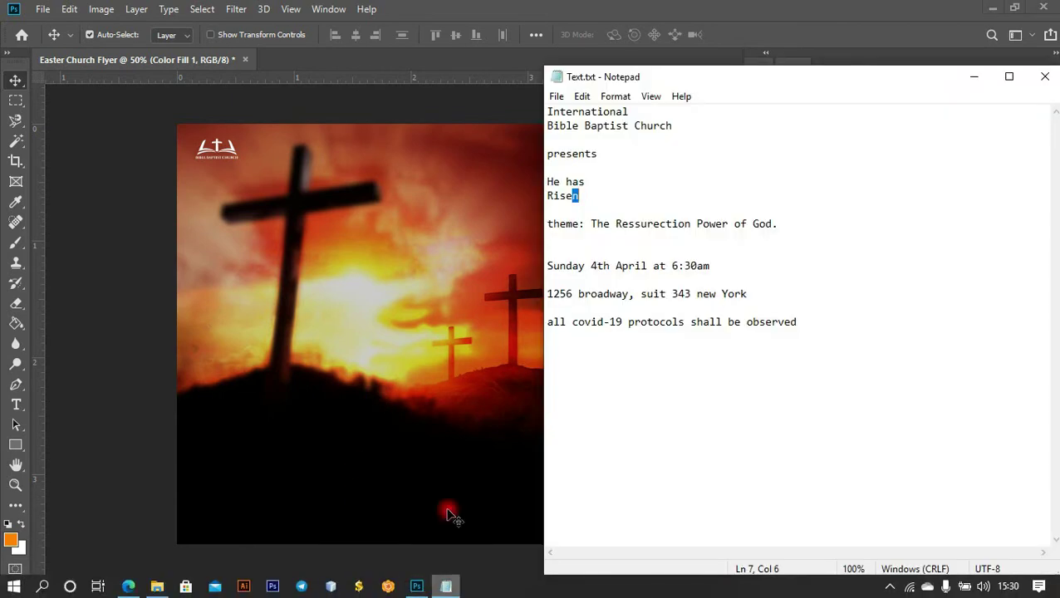
pyautogui.moveTo(678, 127); pyautogui.dragTo(544, 112)
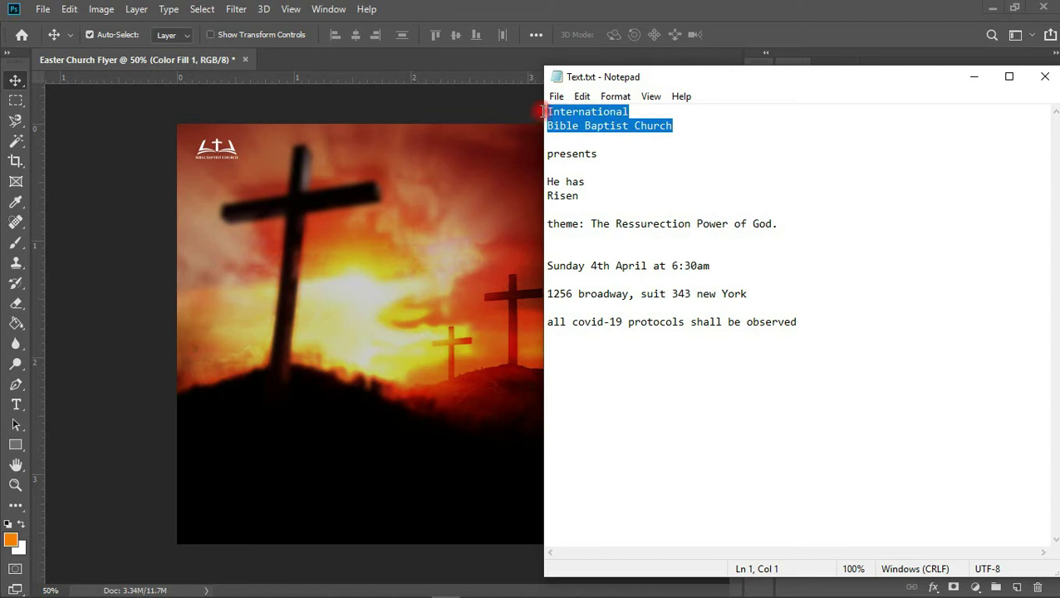
pyautogui.doubleClick(548, 112)
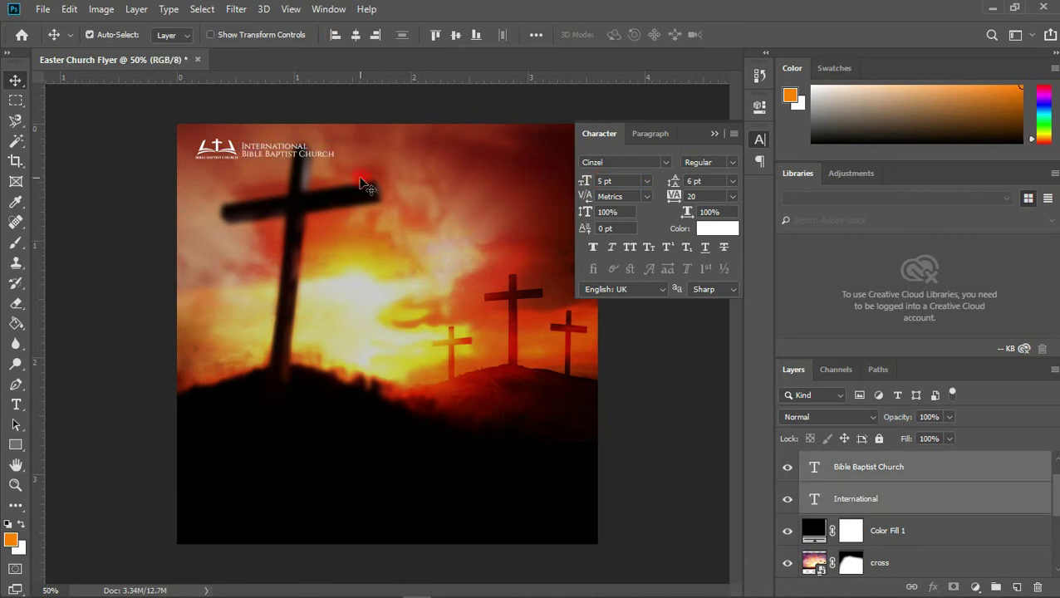
# Place Bible Baptist Church beside International and move PRESENTS up under the church name
pyautogui.click(715, 133)
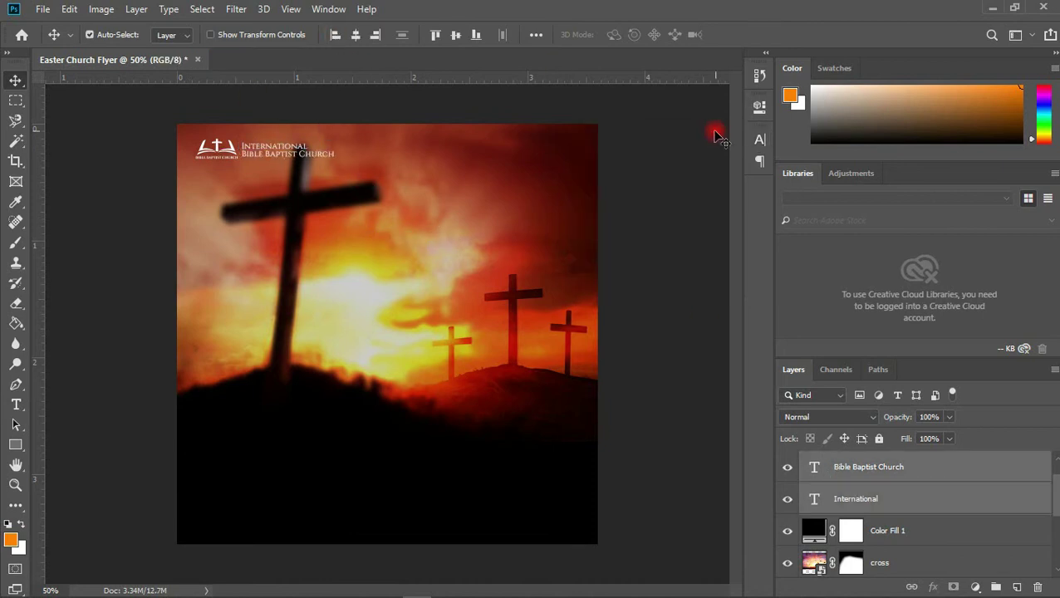
pyautogui.click(342, 246)
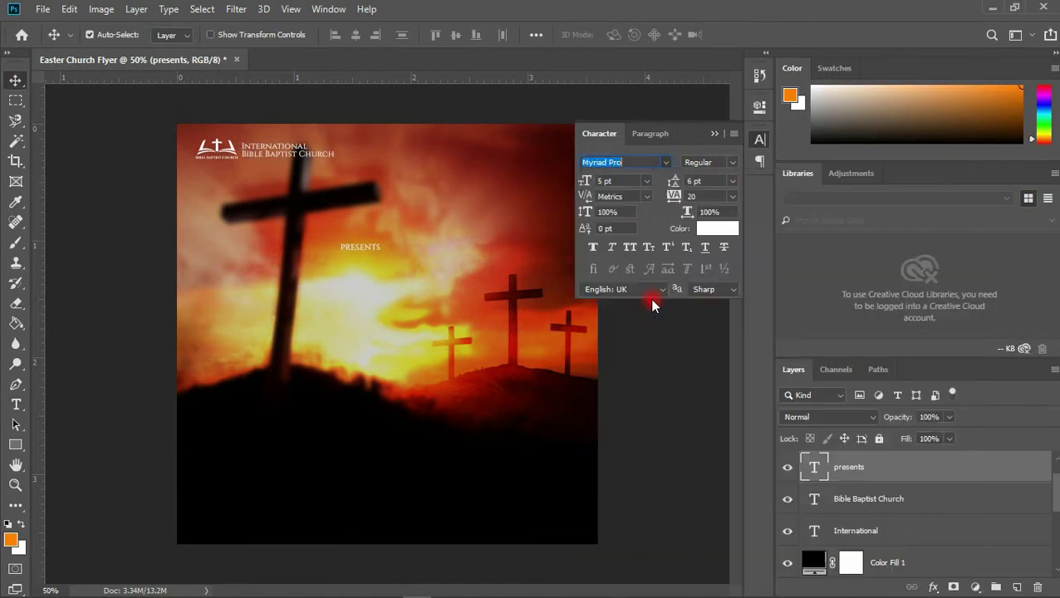
pyautogui.moveTo(316, 237); pyautogui.dragTo(343, 142)
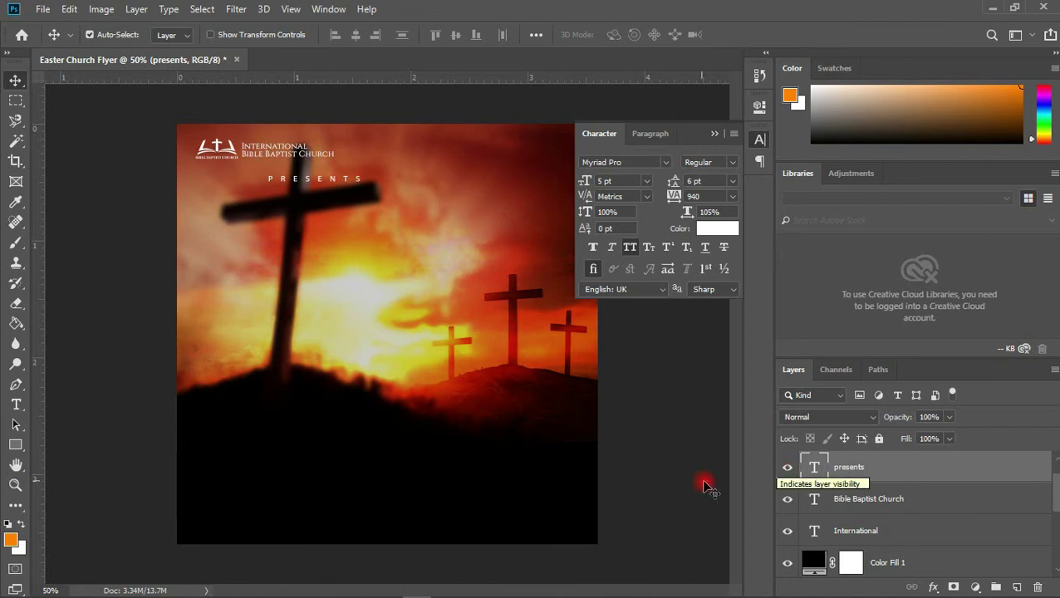
# Add 'He Has' in a script font and a large 'Risen' line as the title
pyautogui.click(391, 283)
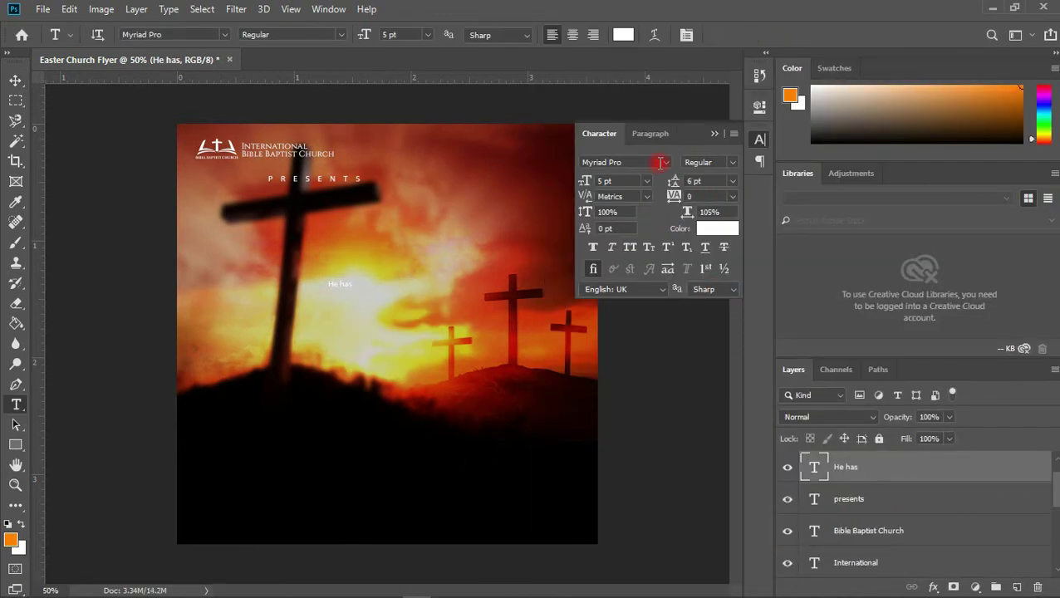
pyautogui.click(664, 162)
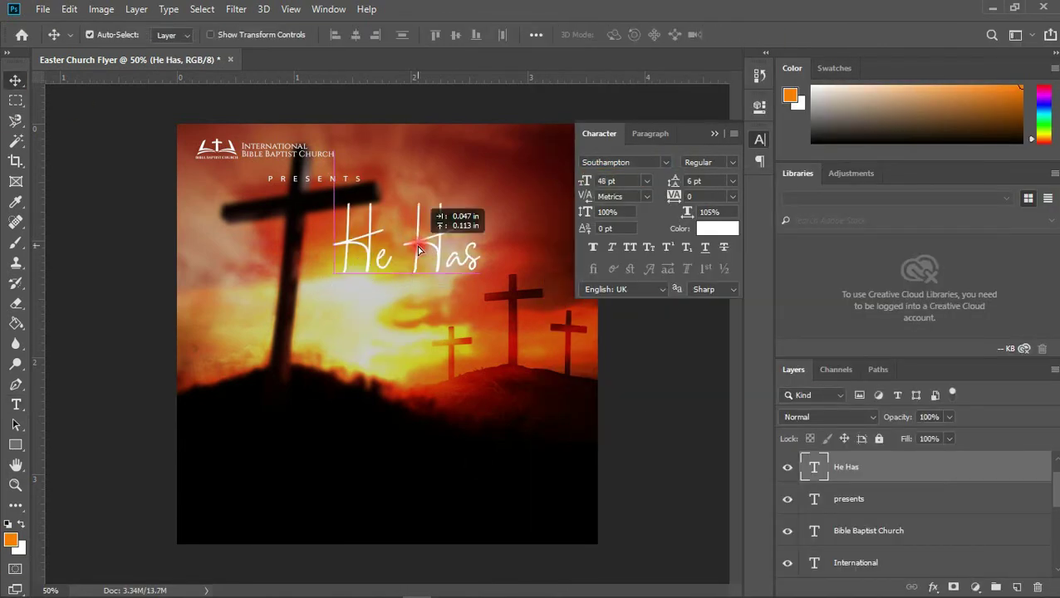
pyautogui.click(665, 162)
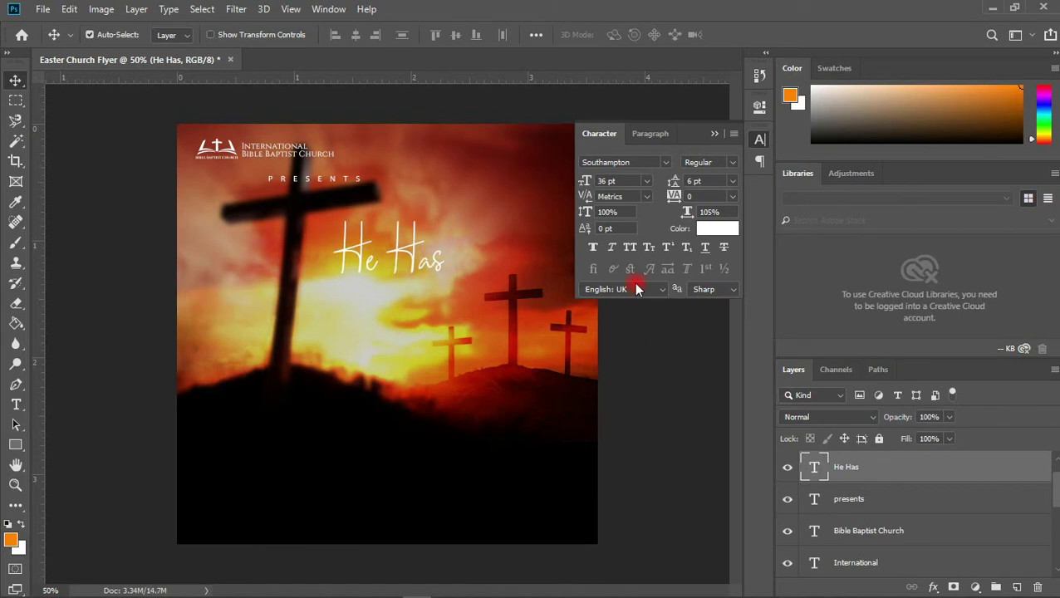
pyautogui.moveTo(390, 312); pyautogui.dragTo(420, 207)
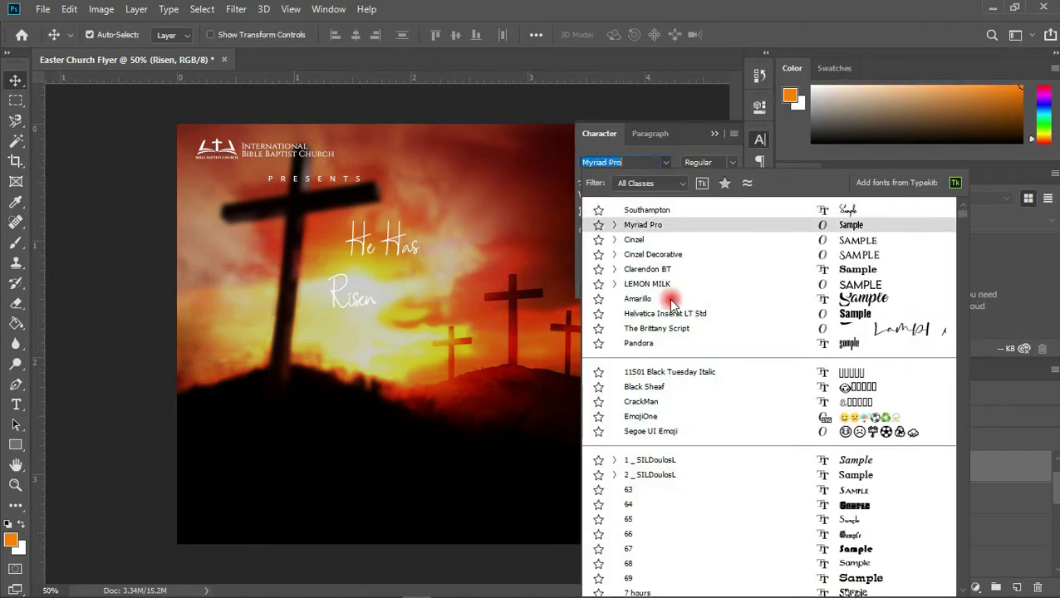
pyautogui.click(670, 299)
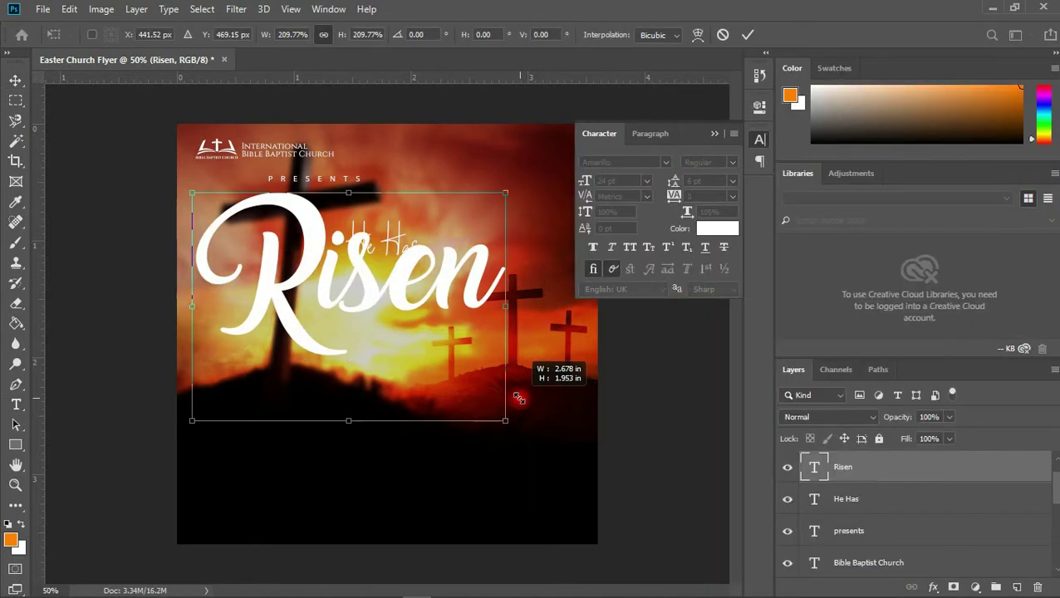
pyautogui.moveTo(401, 259); pyautogui.dragTo(421, 274)
pyautogui.press('Return')
# Resize 'He Has', nudge 'Risen' right, and set International to semibold Myriad Pro
pyautogui.hotkey('alt', '[')
pyautogui.hotkey('ctrl', 't')
pyautogui.press('Return')
pyautogui.moveTo(491, 307); pyautogui.dragTo(505, 310)
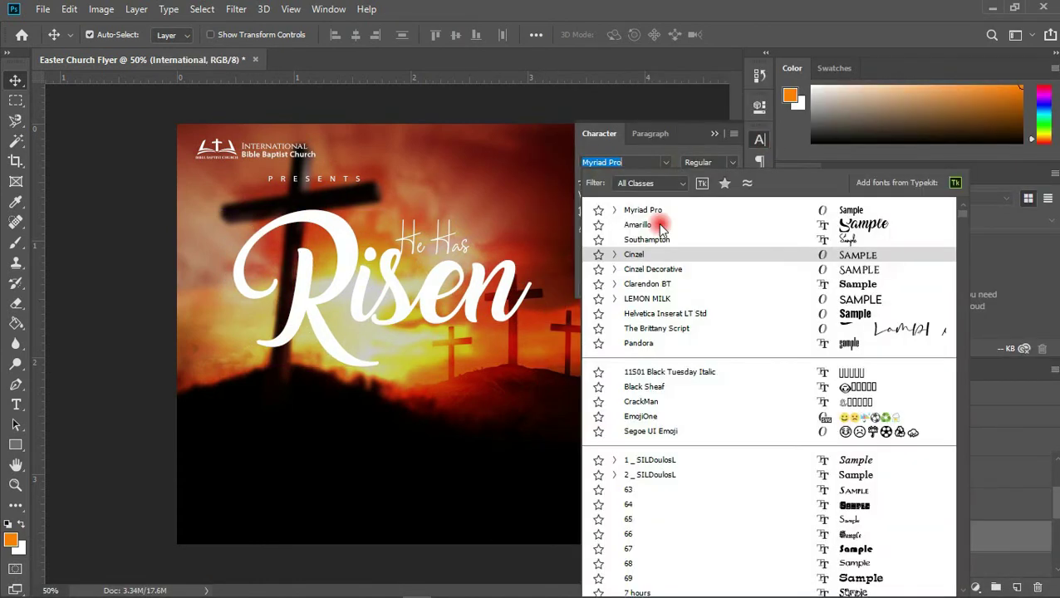
pyautogui.click(732, 162)
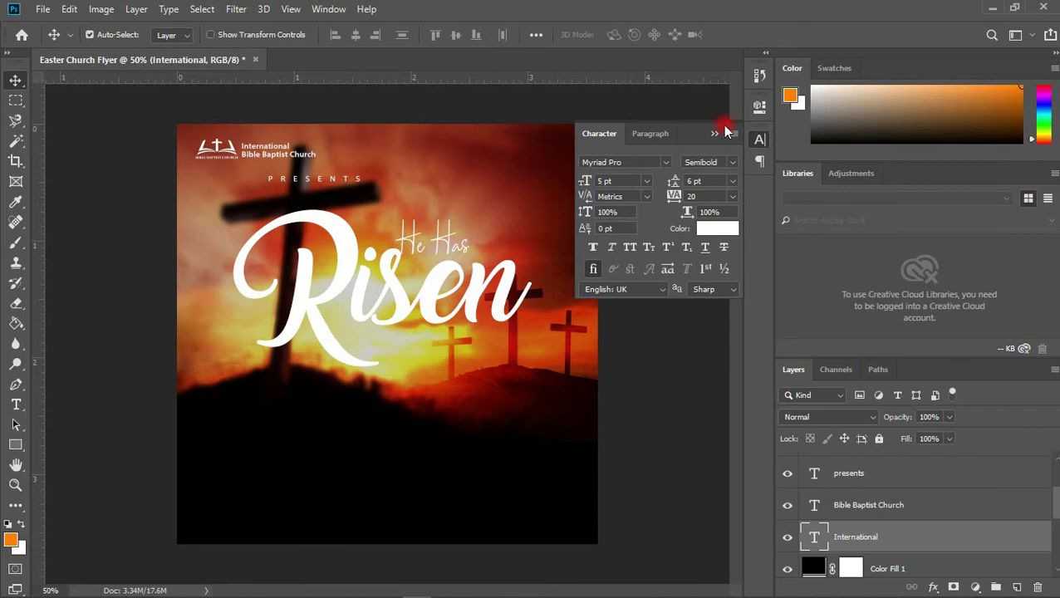
pyautogui.click(646, 163)
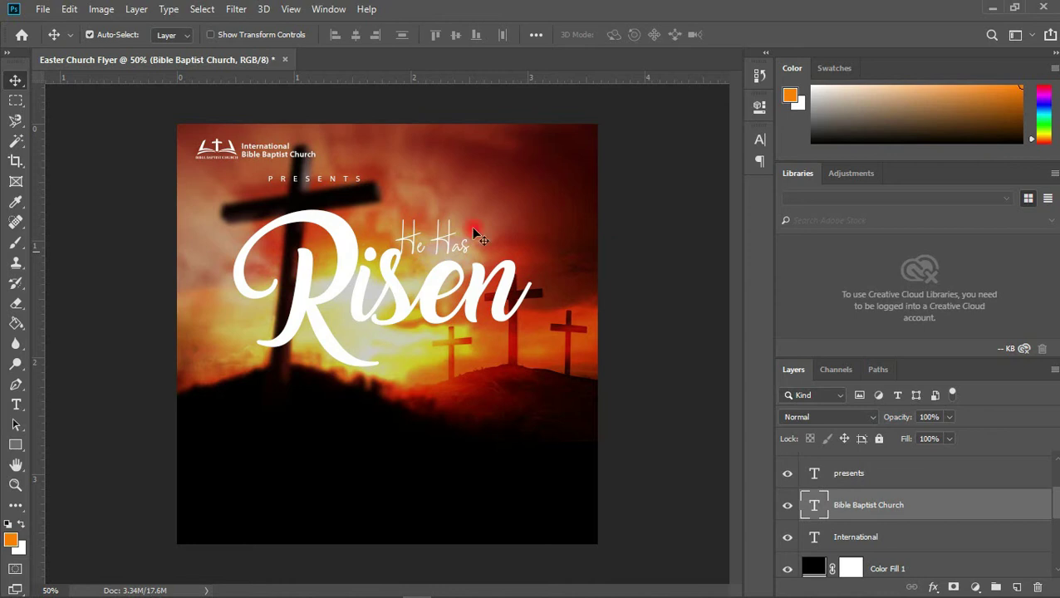
# Draw a wide white rectangle with no outline just below the Risen title and nudge it down
pyautogui.click(16, 443)
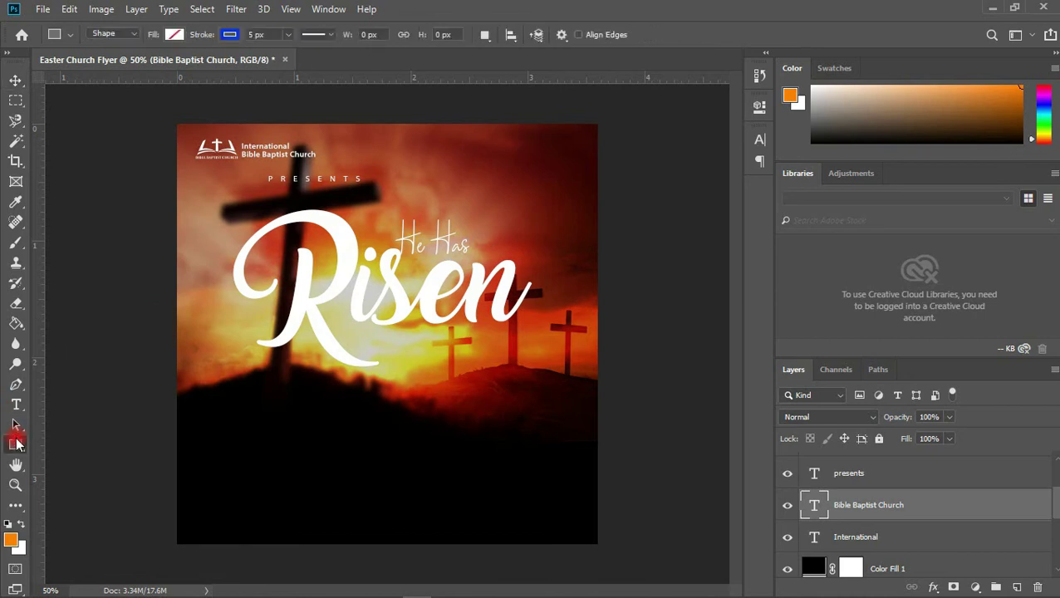
pyautogui.moveTo(236, 349)
pyautogui.mouseDown()
pyautogui.moveTo(359, 407)
pyautogui.moveTo(530, 402)
pyautogui.moveTo(601, 388)
pyautogui.moveTo(531, 385)
pyautogui.mouseUp()
pyautogui.click(561, 200)
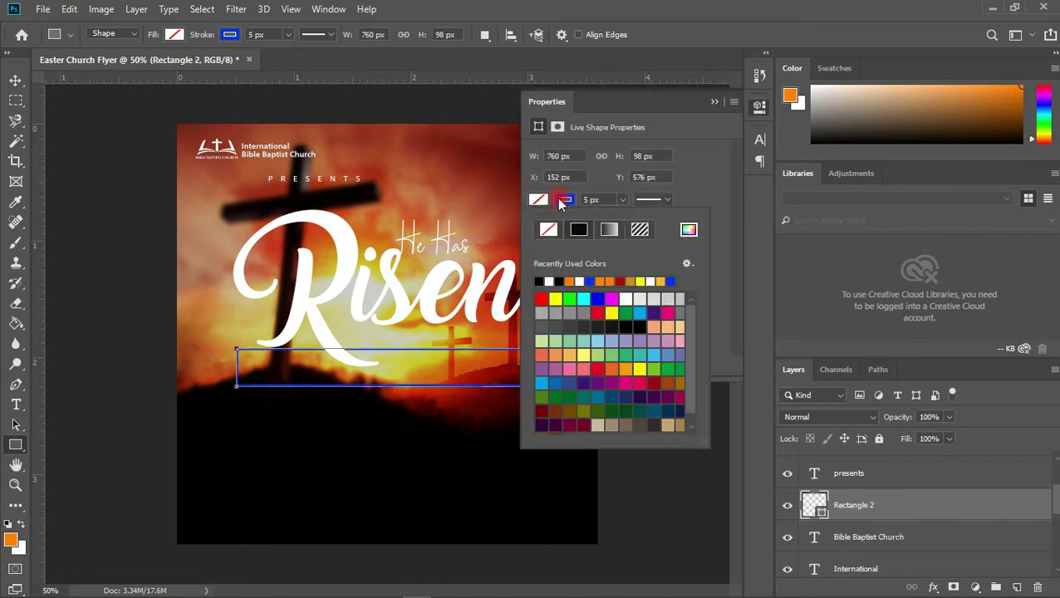
pyautogui.click(548, 231)
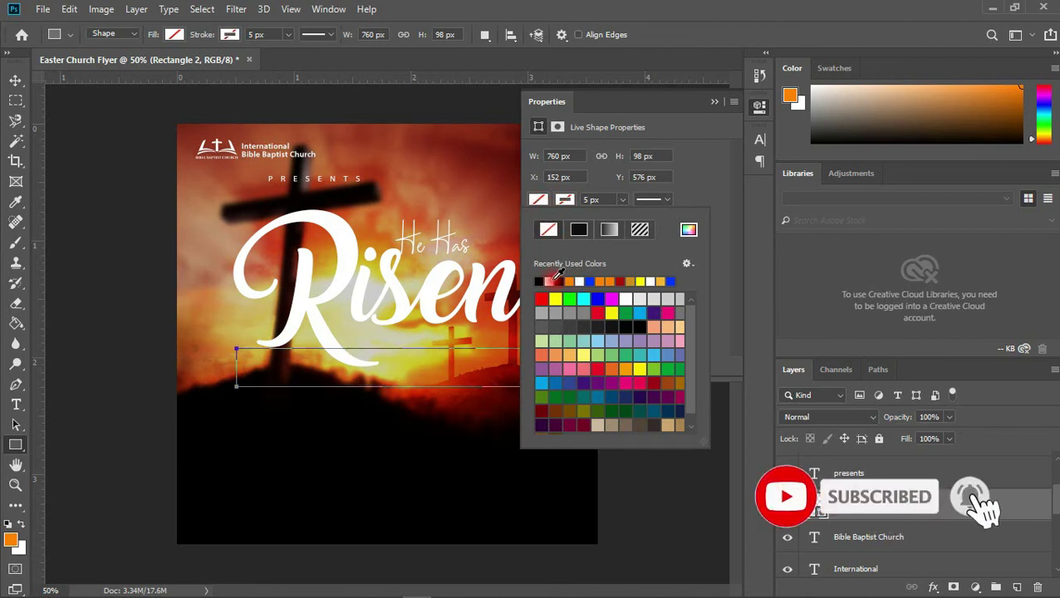
pyautogui.click(554, 280)
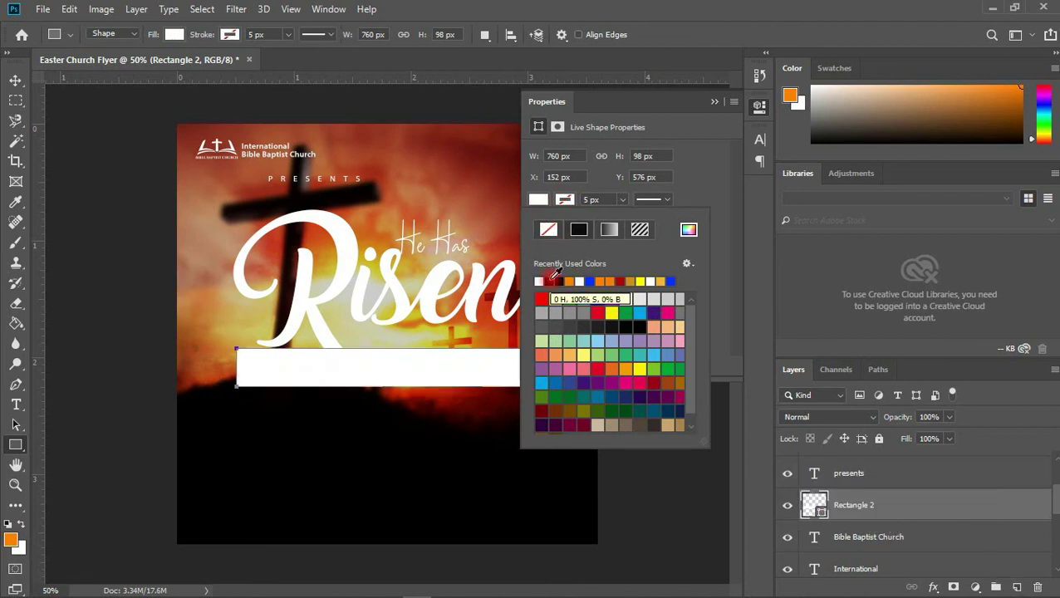
pyautogui.click(714, 102)
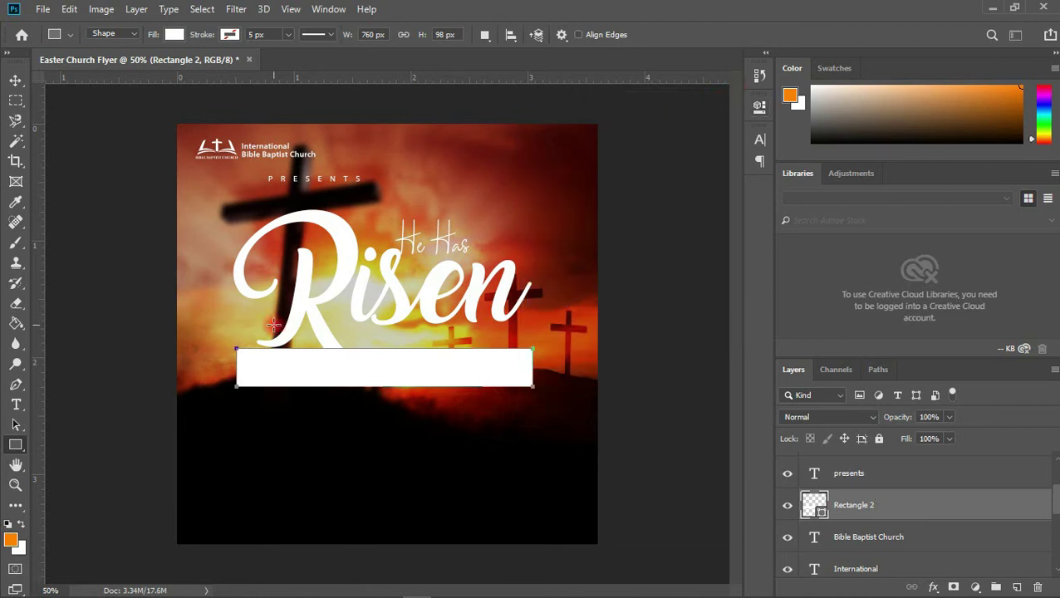
pyautogui.click(15, 80)
pyautogui.moveTo(397, 384); pyautogui.dragTo(402, 408)
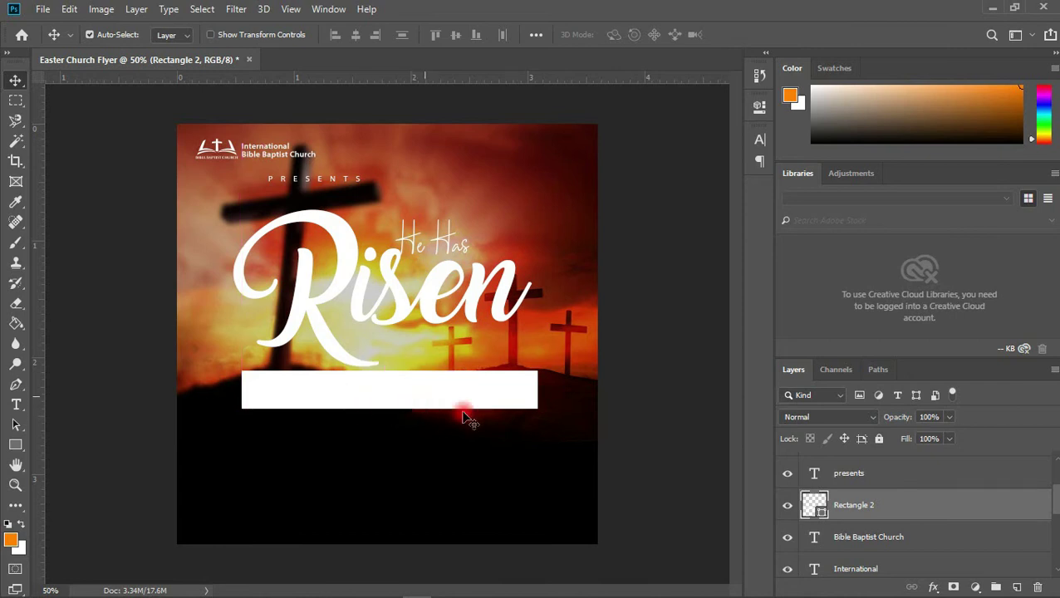
# Rasterize the white bar's layer and select its left end
pyautogui.rightClick(841, 515)
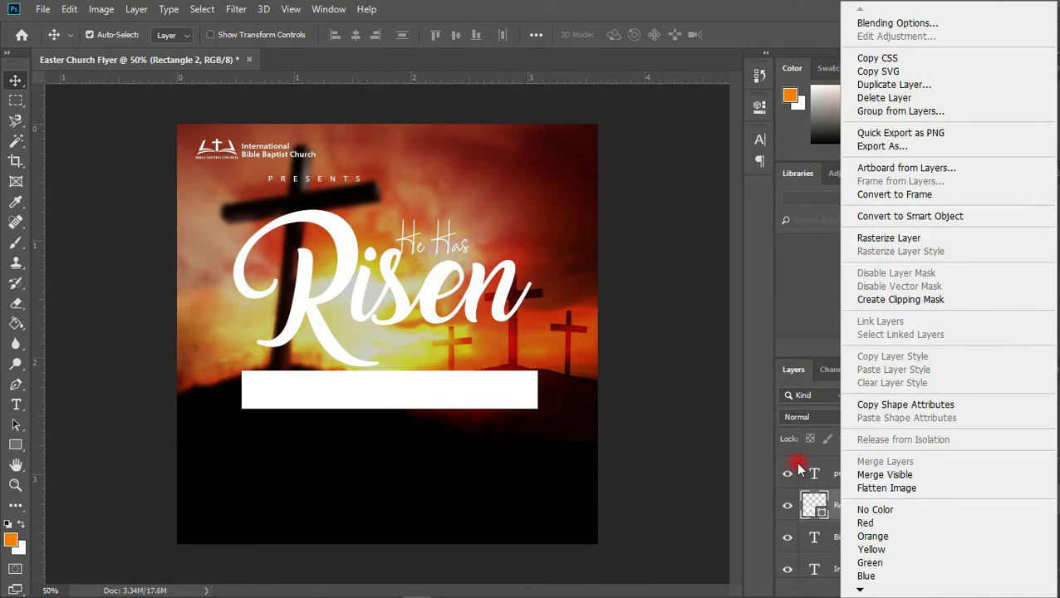
pyautogui.rightClick(833, 514)
pyautogui.rightClick(833, 513)
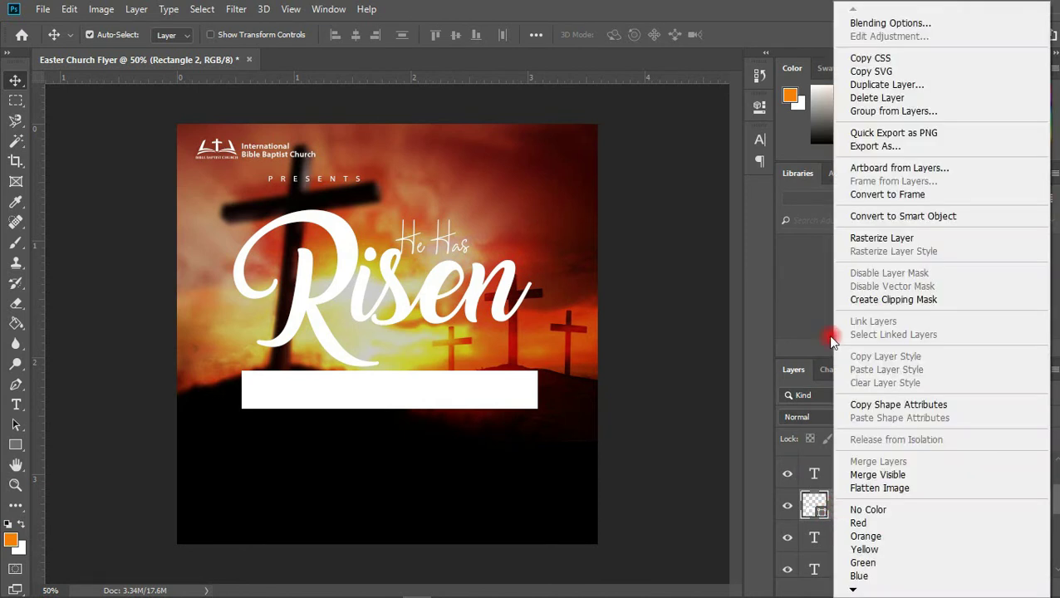
pyautogui.click(877, 237)
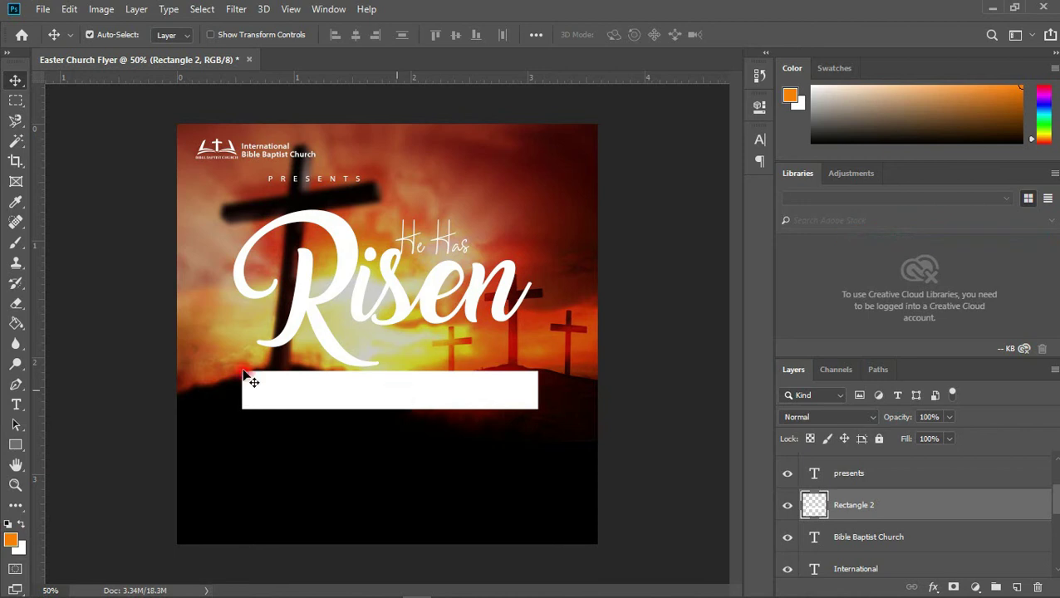
pyautogui.click(15, 100)
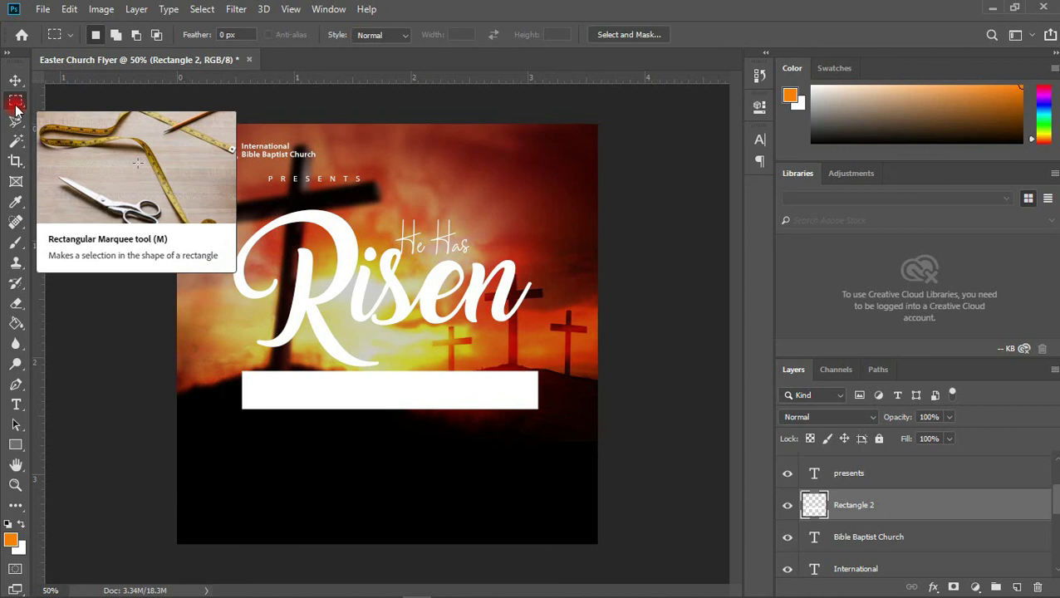
pyautogui.moveTo(236, 348); pyautogui.dragTo(328, 430)
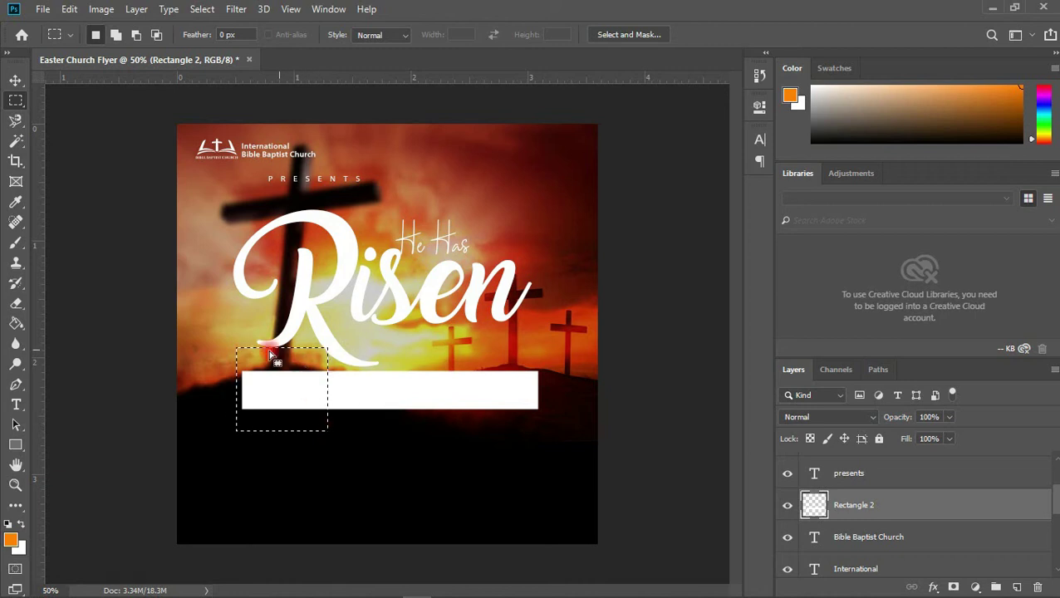
# Fill the selected left end with red using the Paint Bucket, then deselect
pyautogui.click(15, 325)
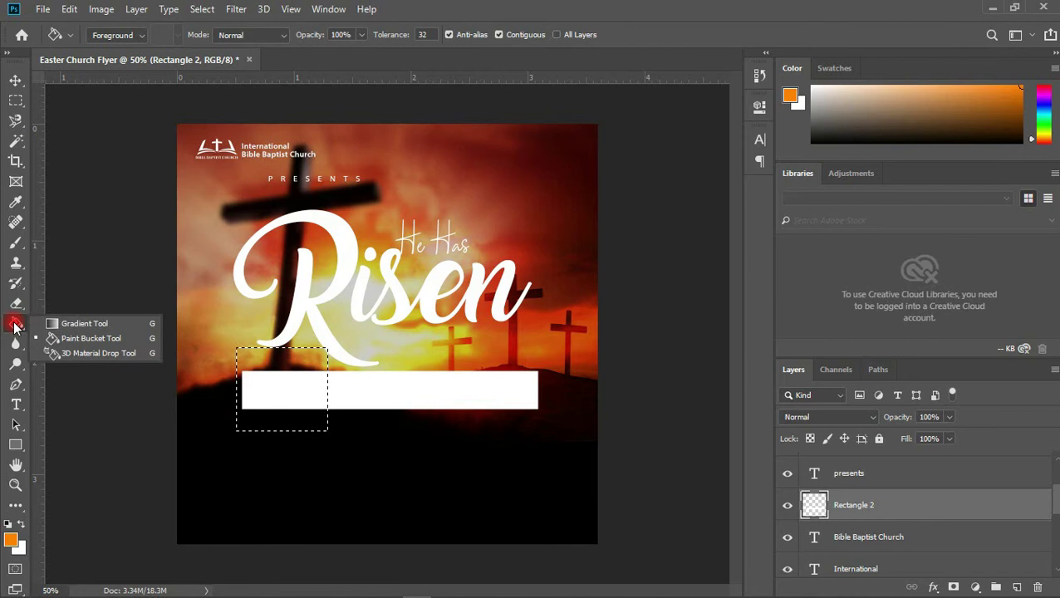
pyautogui.click(73, 337)
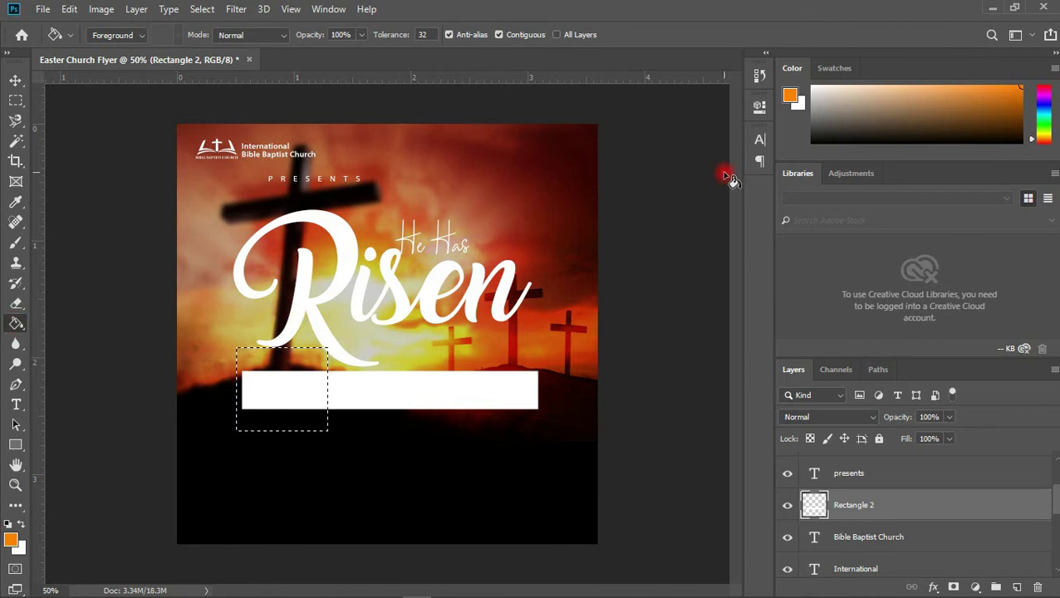
pyautogui.click(793, 98)
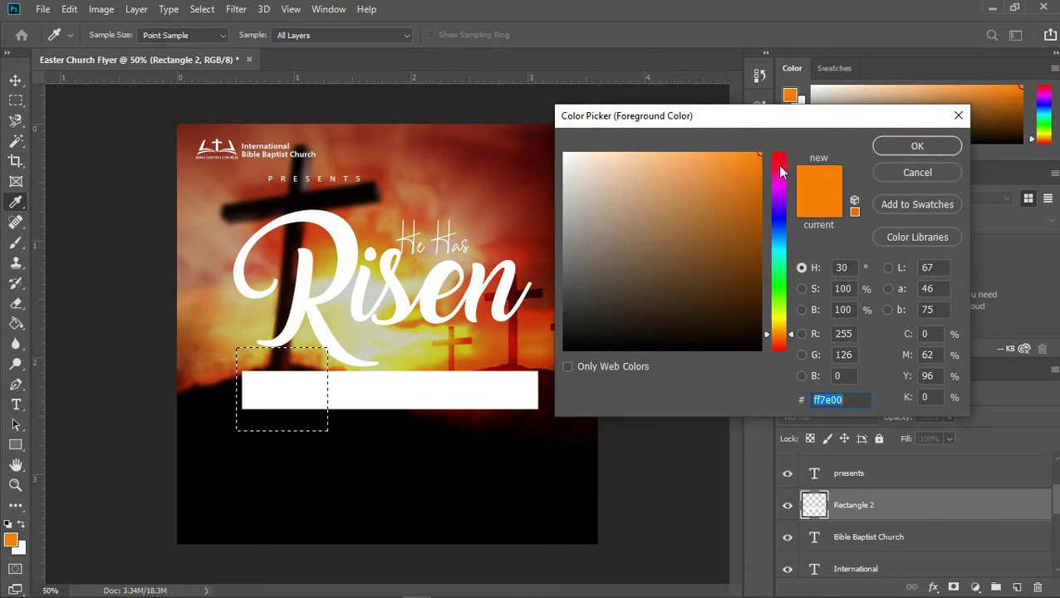
pyautogui.moveTo(777, 164); pyautogui.dragTo(787, 118)
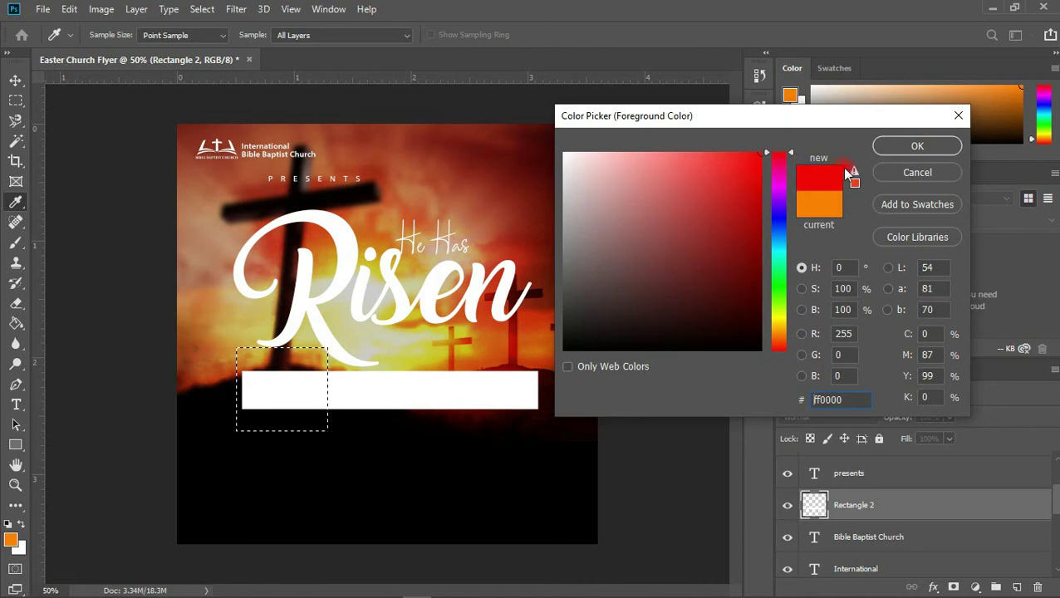
pyautogui.click(897, 149)
pyautogui.press('g')
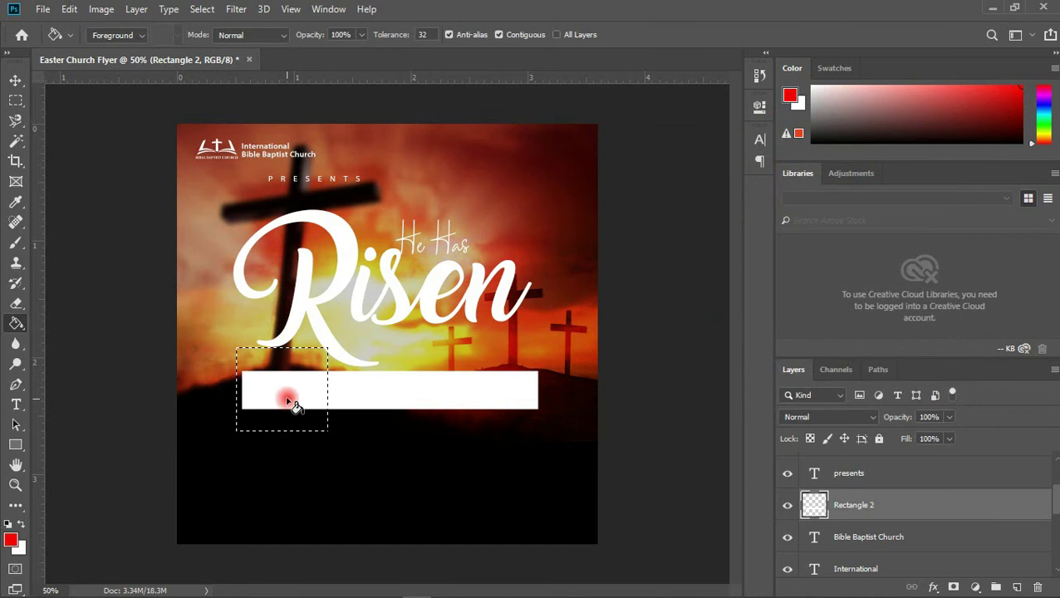
pyautogui.click(292, 394)
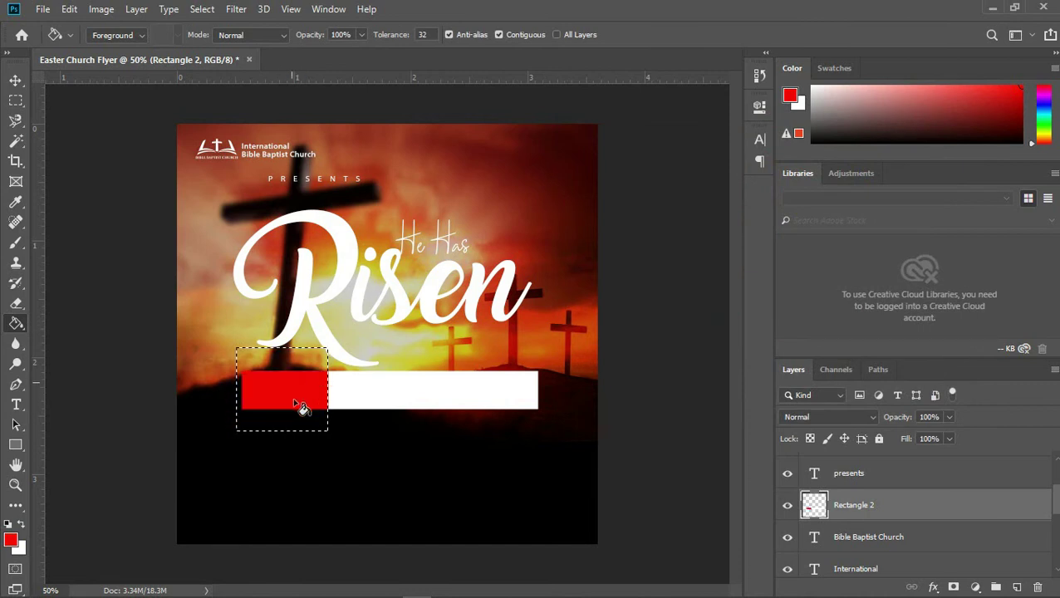
pyautogui.click(17, 80)
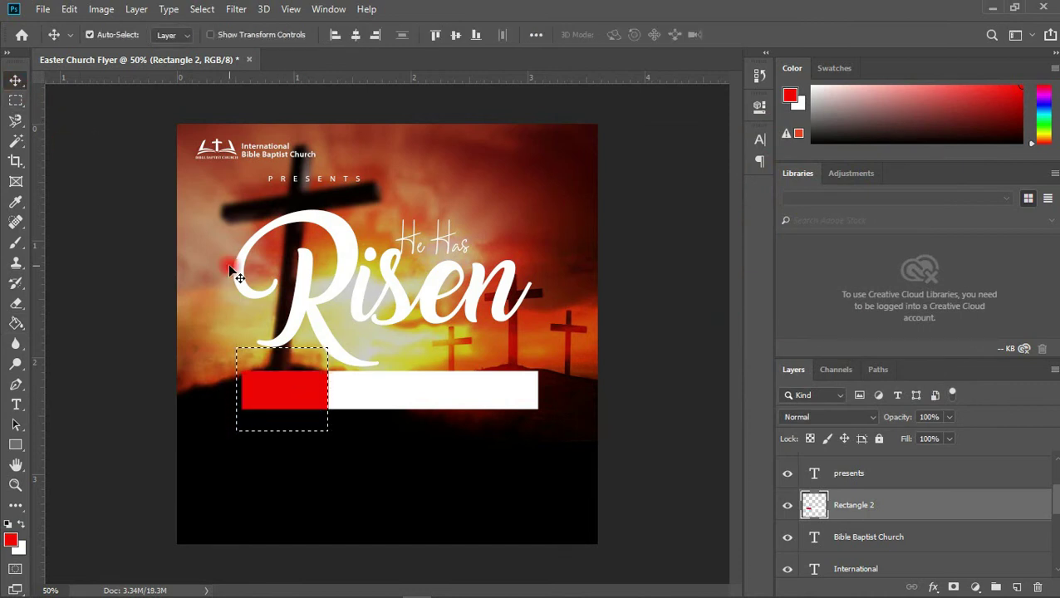
pyautogui.hotkey('ctrl', 'd')
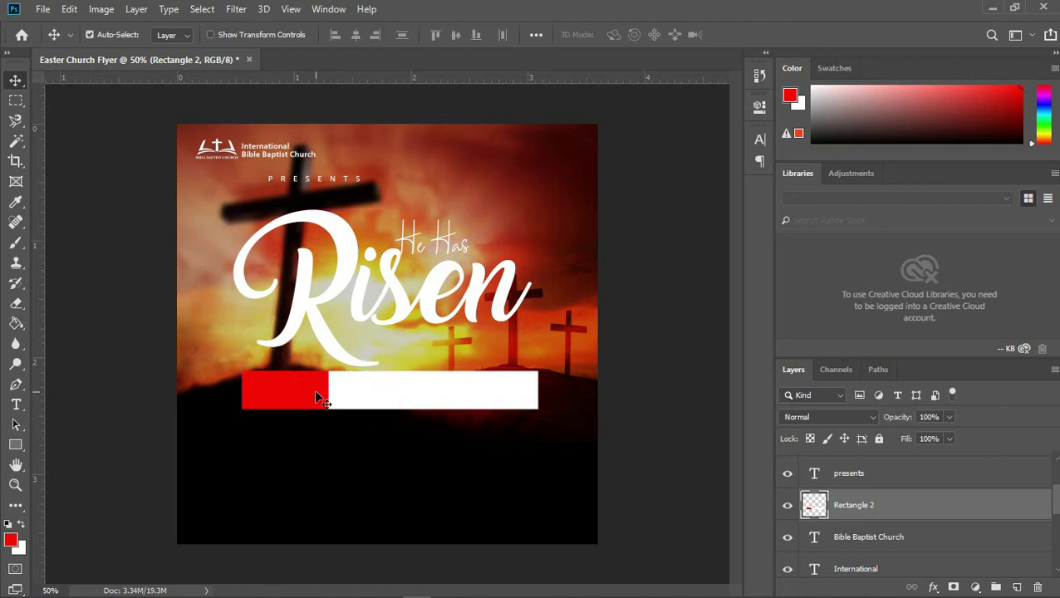
# Refill the bar's red block with orange (ff7200) using the Paint Bucket
pyautogui.click(223, 398)
pyautogui.click(550, 426)
pyautogui.click(16, 324)
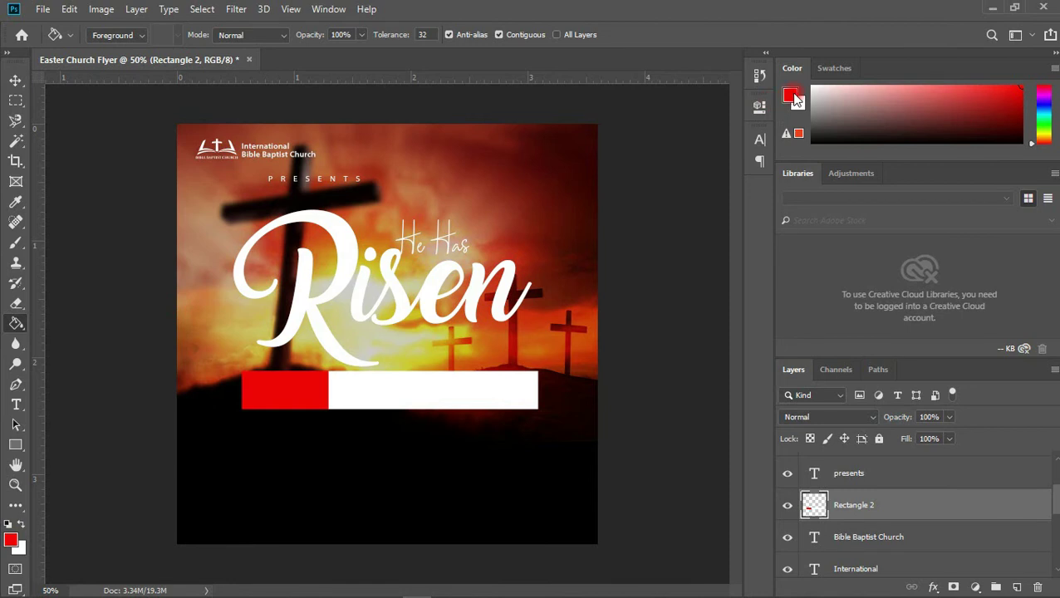
pyautogui.click(791, 97)
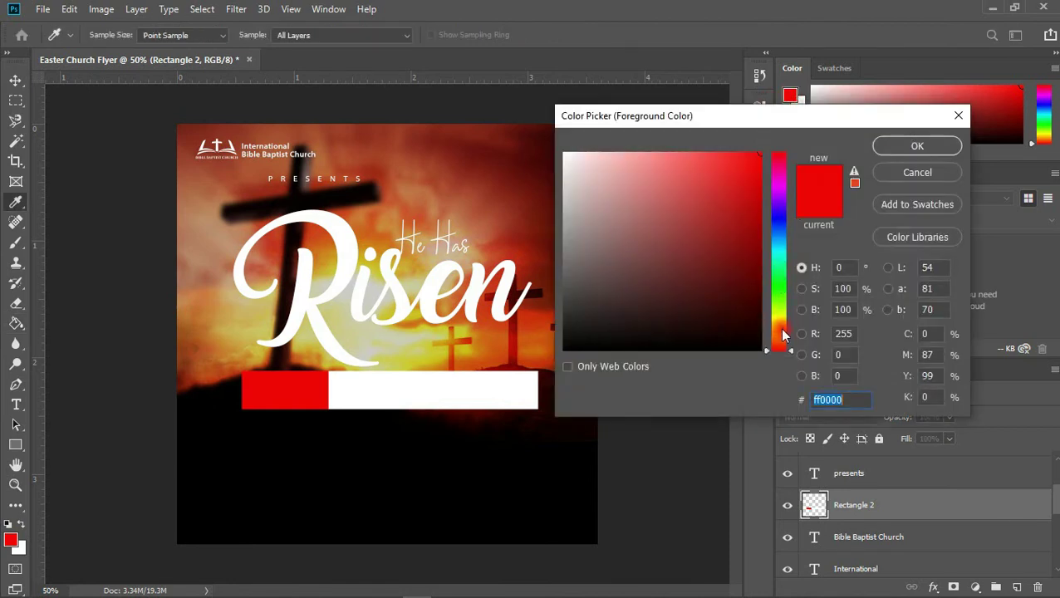
pyautogui.click(783, 335)
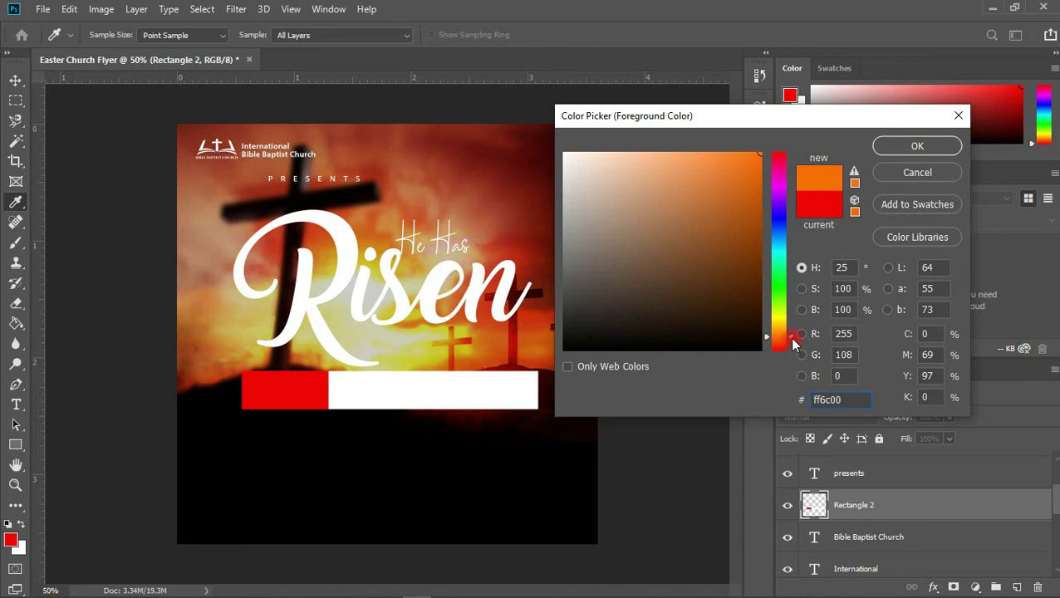
pyautogui.click(752, 162)
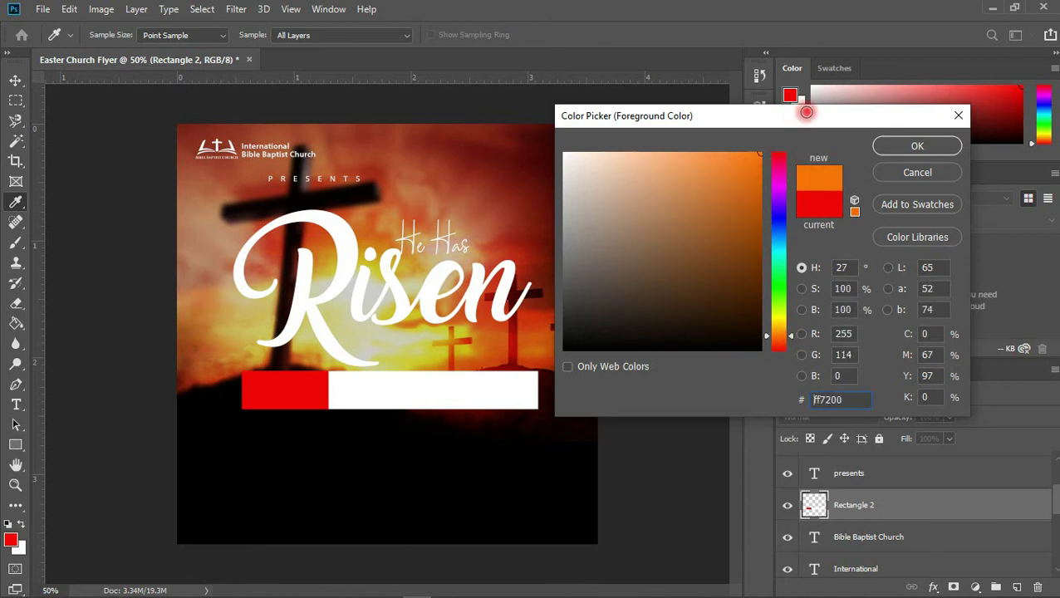
pyautogui.click(914, 146)
pyautogui.press('g')
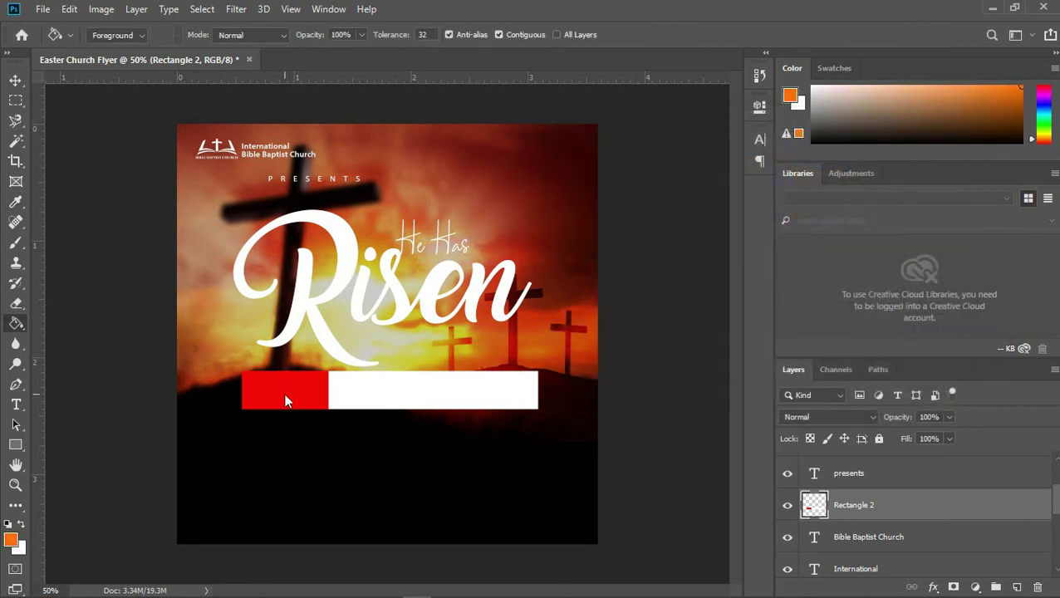
pyautogui.click(285, 397)
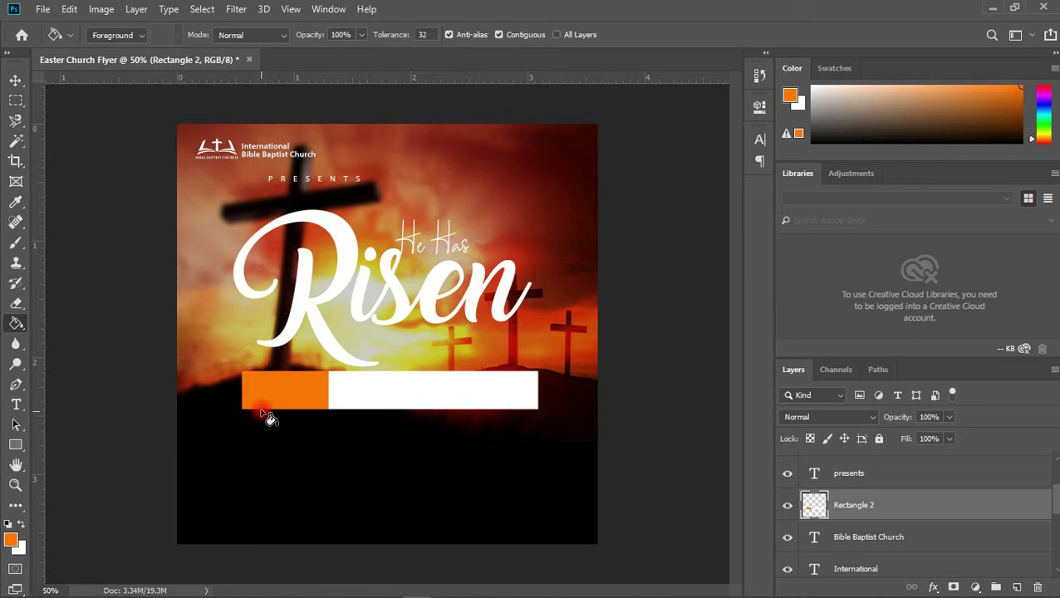
pyautogui.click(12, 79)
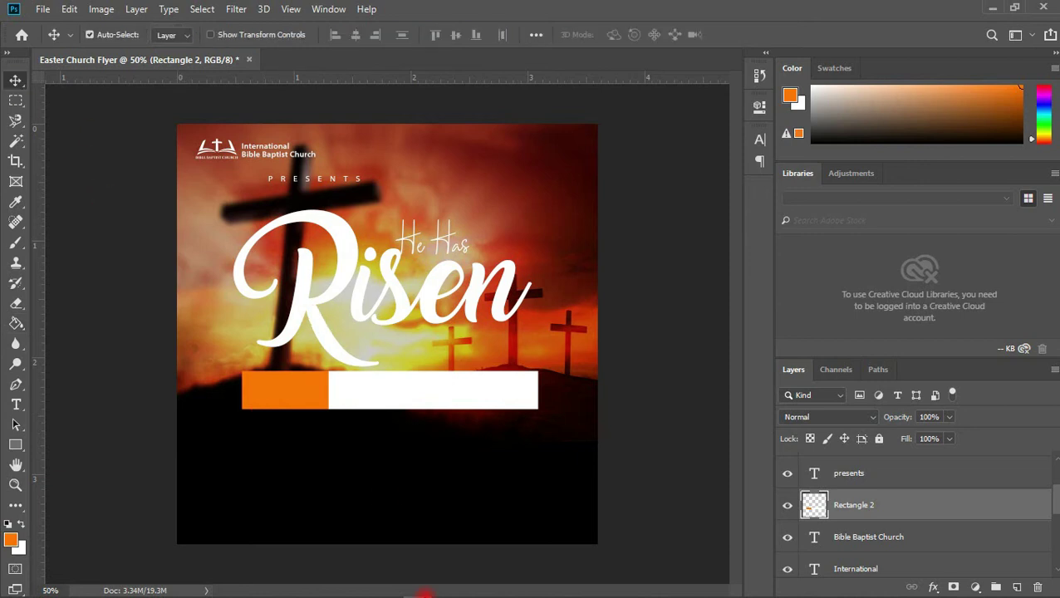
# Paste the word 'theme:' from the notes as a text layer onto the orange block
pyautogui.moveTo(485, 580)
pyautogui.click(444, 586)
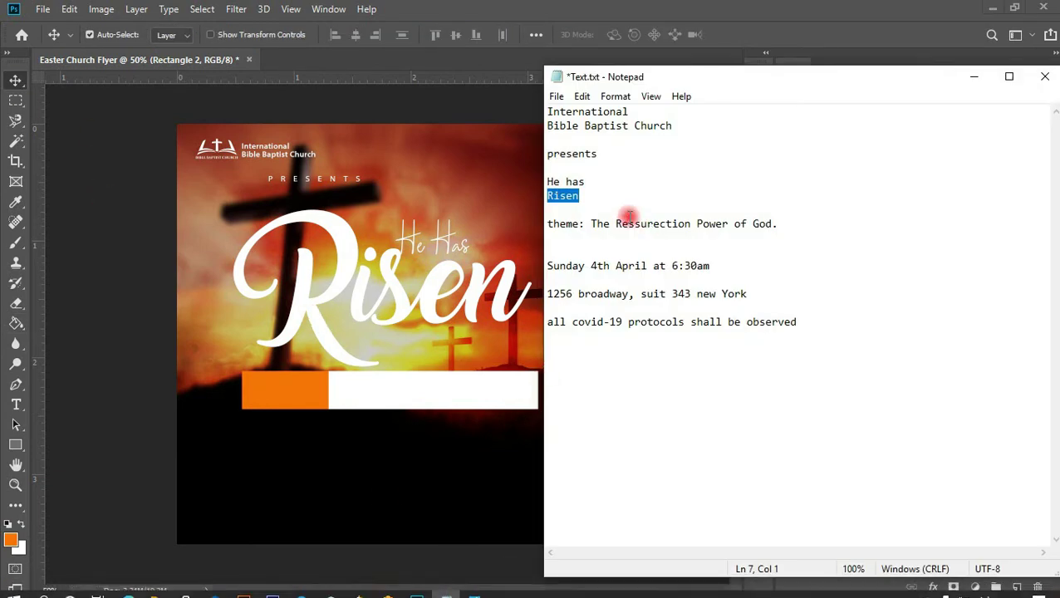
pyautogui.moveTo(584, 225); pyautogui.dragTo(564, 224)
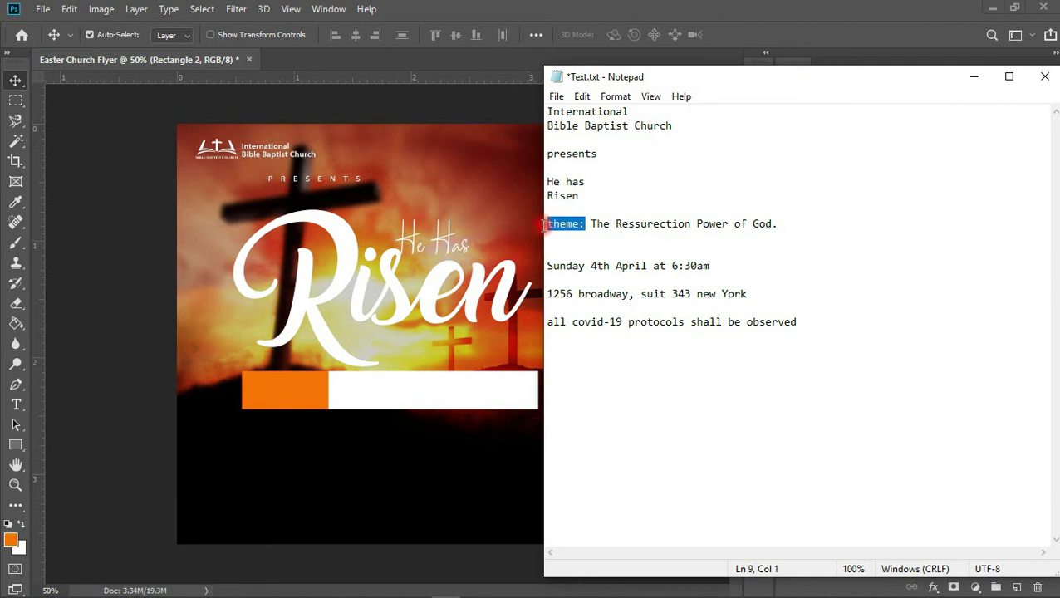
pyautogui.click(315, 405)
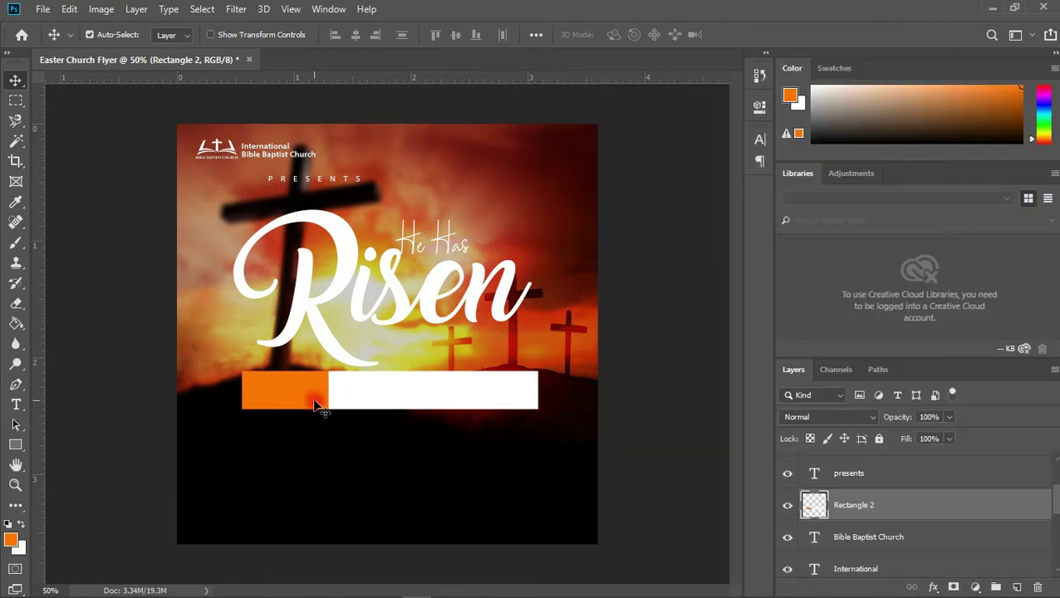
pyautogui.press('t')
pyautogui.click(245, 473)
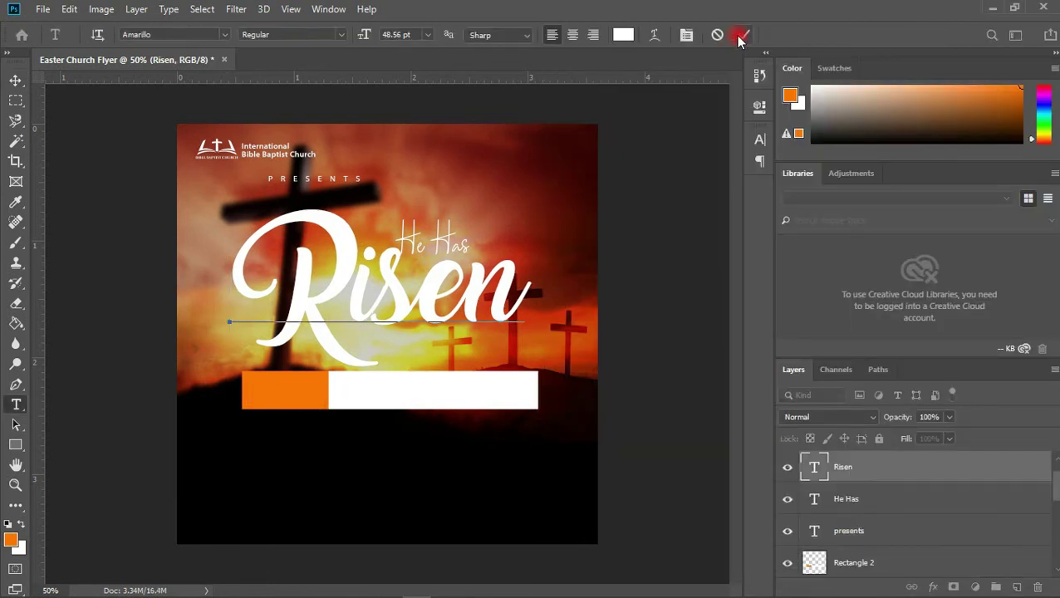
pyautogui.write('theme:')
pyautogui.hotkey('ctrl', 'Return')
pyautogui.press('v')
pyautogui.moveTo(250, 478); pyautogui.dragTo(236, 412)
# Set the 'theme:' label to 10 pt and nudge it into place
pyautogui.click(759, 138)
pyautogui.click(646, 180)
pyautogui.click(622, 273)
pyautogui.click(647, 180)
pyautogui.click(625, 250)
pyautogui.moveTo(287, 392)
pyautogui.mouseDown()
pyautogui.moveTo(310, 391)
pyautogui.moveTo(291, 391)
pyautogui.mouseUp()
# Paste 'The Ressurection Power of God' from the notes as a new text layer on the bar
pyautogui.click(391, 586)
pyautogui.moveTo(590, 223); pyautogui.dragTo(773, 224)
pyautogui.hotkey('ctrl', 'c')
pyautogui.click(331, 505)
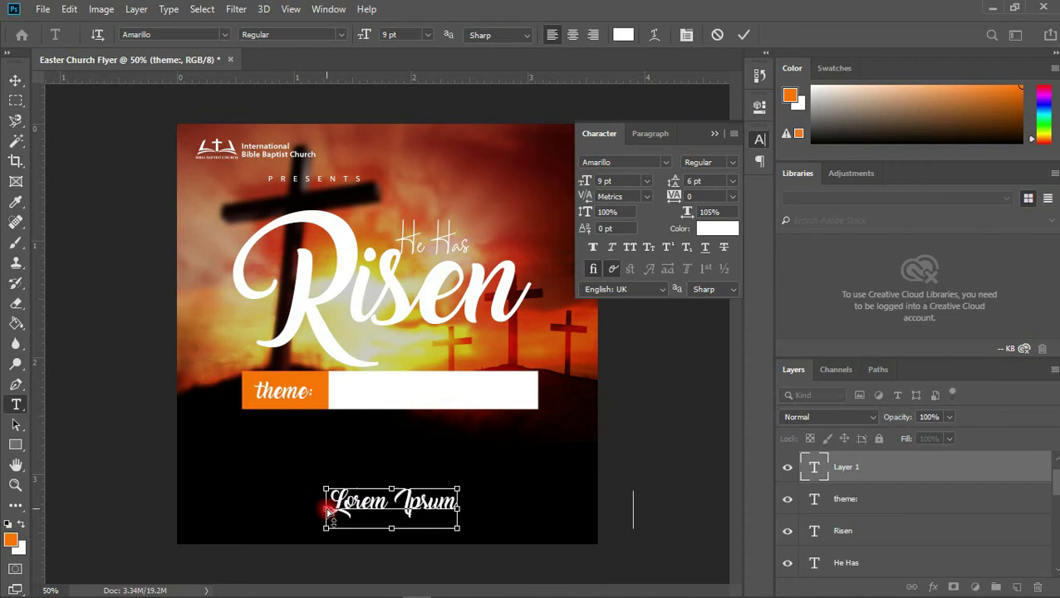
pyautogui.hotkey('ctrl', 'v')
pyautogui.hotkey('ctrl', 'Return')
pyautogui.press('v')
pyautogui.moveTo(333, 504); pyautogui.dragTo(312, 387)
# Style the theme sentence orange in LEMON MILK at 9 pt
pyautogui.click(706, 226)
pyautogui.click(286, 376)
pyautogui.press('Return')
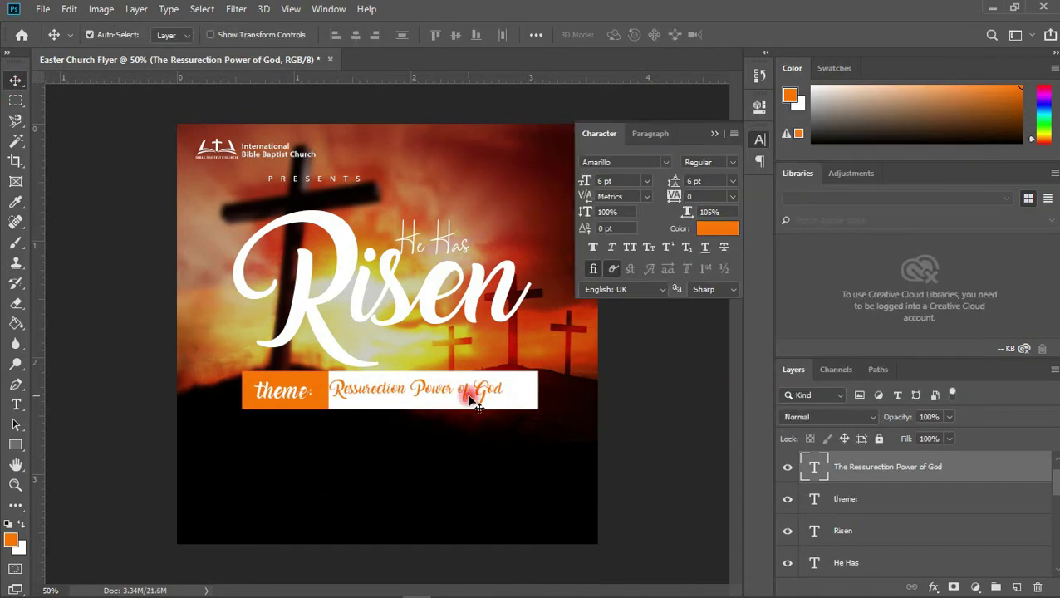
pyautogui.click(631, 162)
pyautogui.click(605, 220)
pyautogui.click(631, 206)
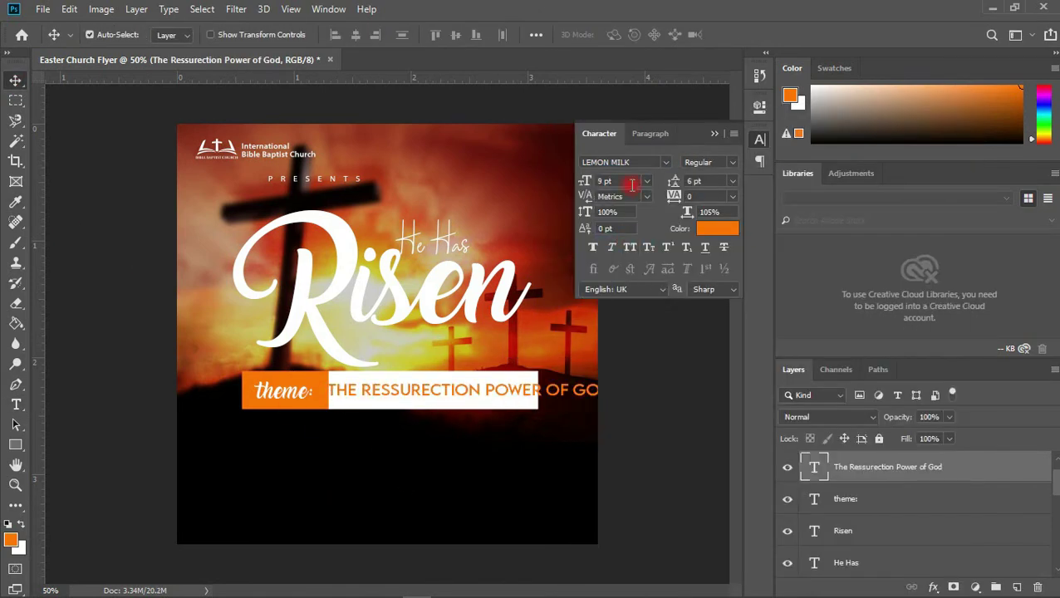
# Break the sentence after POWER, centre-align it, and position it in the white section
pyautogui.doubleClick(540, 389)
pyautogui.press('Return')
pyautogui.click(15, 79)
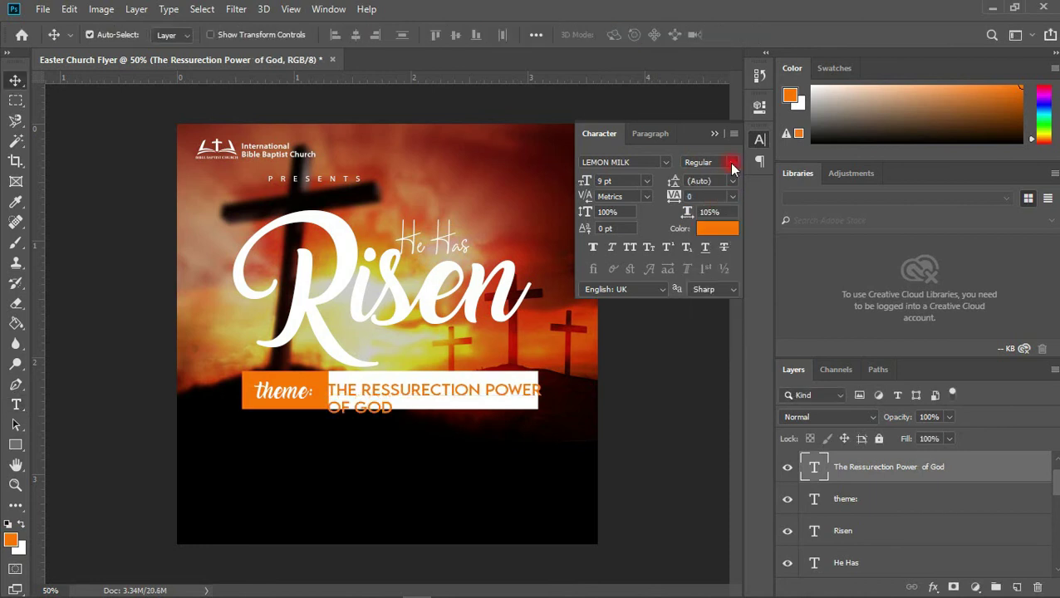
pyautogui.click(650, 132)
pyautogui.click(613, 161)
pyautogui.moveTo(391, 400); pyautogui.dragTo(513, 391)
pyautogui.moveTo(283, 389)
pyautogui.mouseDown()
pyautogui.moveTo(287, 374)
pyautogui.moveTo(279, 387)
pyautogui.mouseUp()
# Fill the strip where orange meets white on the bar with white
pyautogui.press('m')
pyautogui.moveTo(310, 346); pyautogui.dragTo(392, 426)
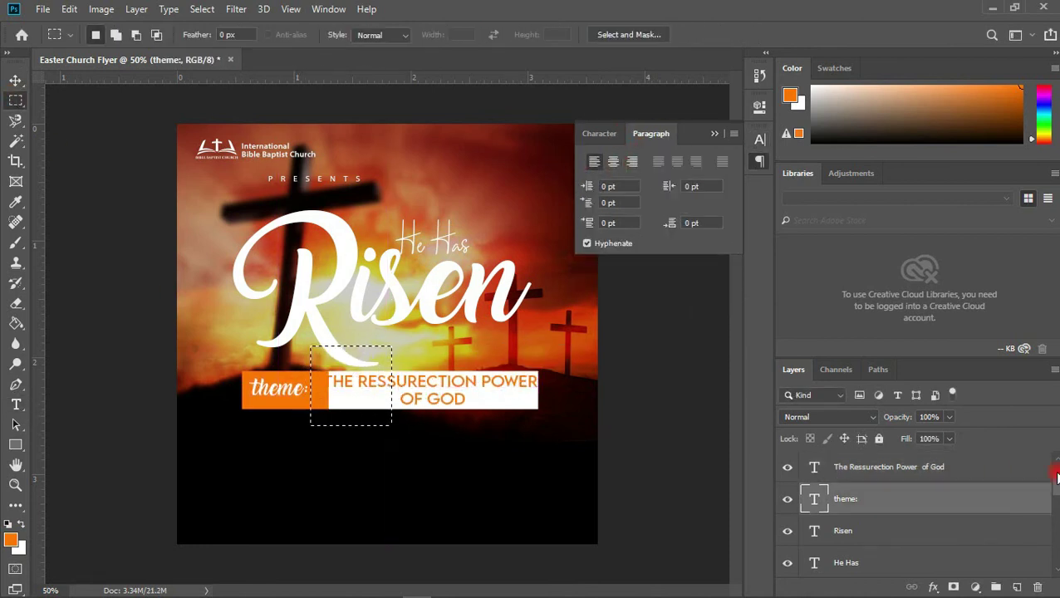
pyautogui.scroll(-3, 993, 474)
pyautogui.click(914, 514)
pyautogui.press('i')
pyautogui.click(10, 540)
pyautogui.click(916, 144)
pyautogui.press('g')
pyautogui.click(318, 411)
pyautogui.hotkey('ctrl', 'd')
pyautogui.press('v')
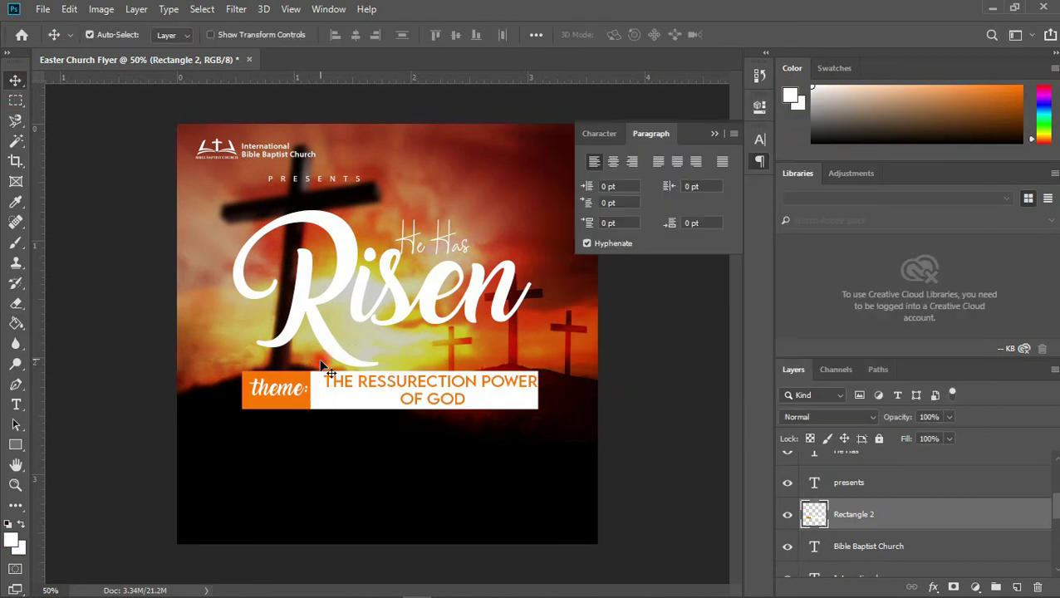
# Restyle the theme sentence as black Helvetica Inserat in all capitals
pyautogui.click(403, 383)
pyautogui.click(599, 133)
pyautogui.click(666, 162)
pyautogui.click(662, 225)
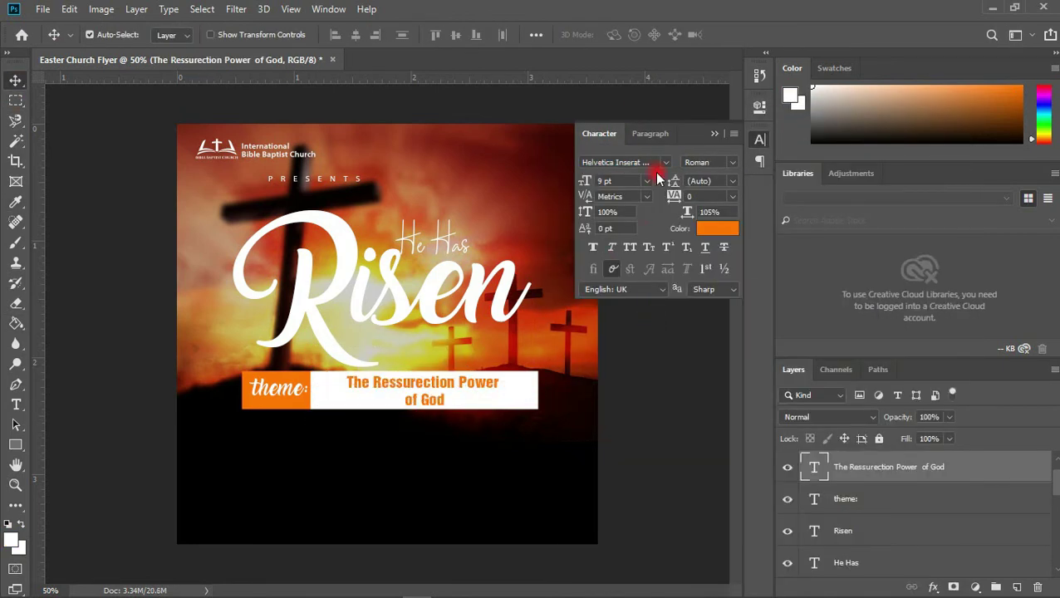
pyautogui.click(629, 247)
pyautogui.click(717, 229)
pyautogui.click(918, 145)
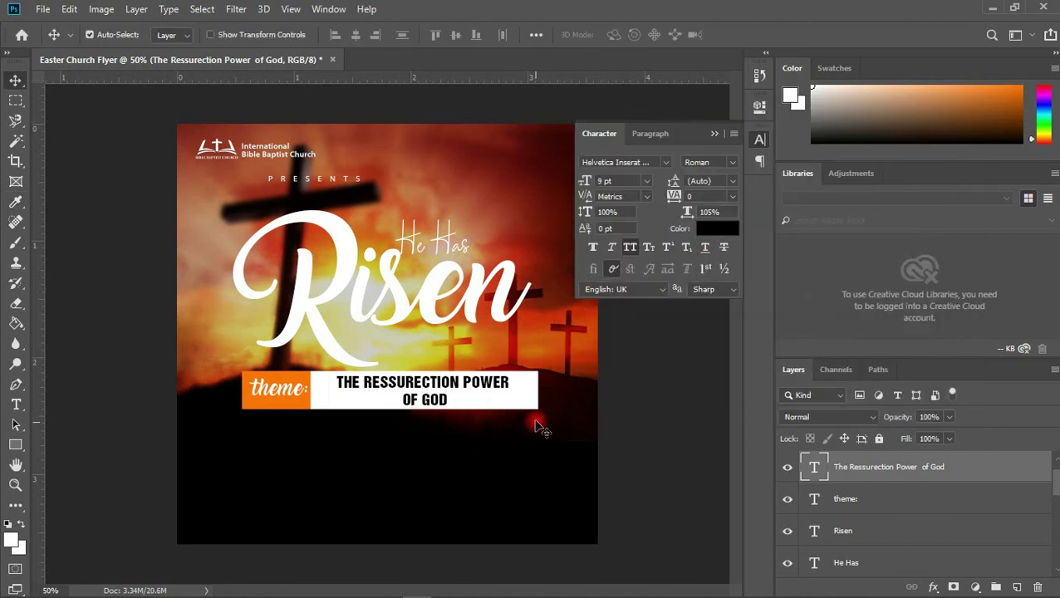
pyautogui.click(713, 133)
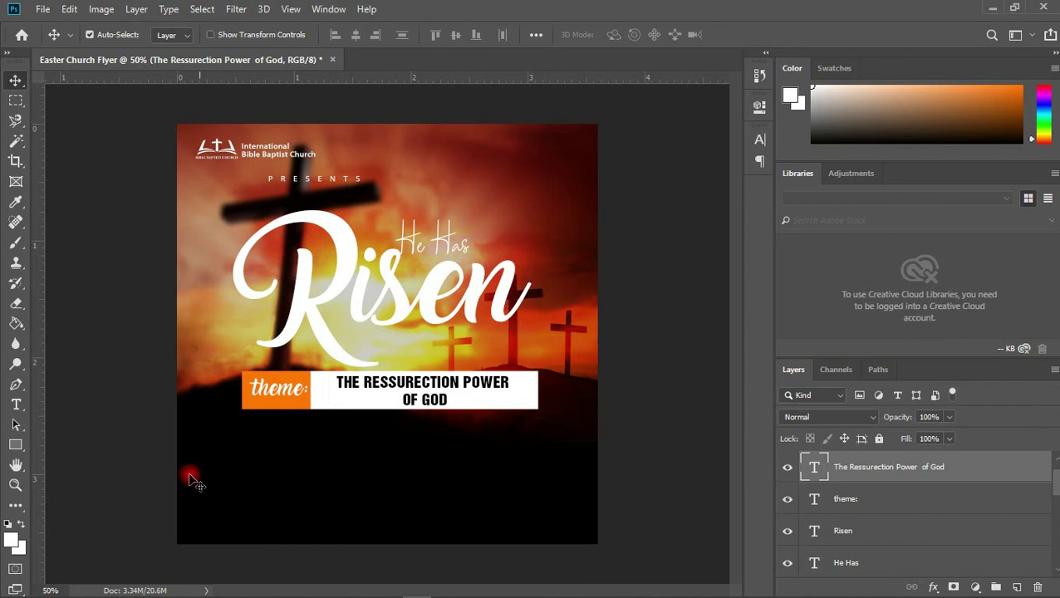
# Draw a 228 × 196 px rectangle below the theme bar's left end, white with no stroke
pyautogui.moveTo(13, 447); pyautogui.dragTo(63, 451)
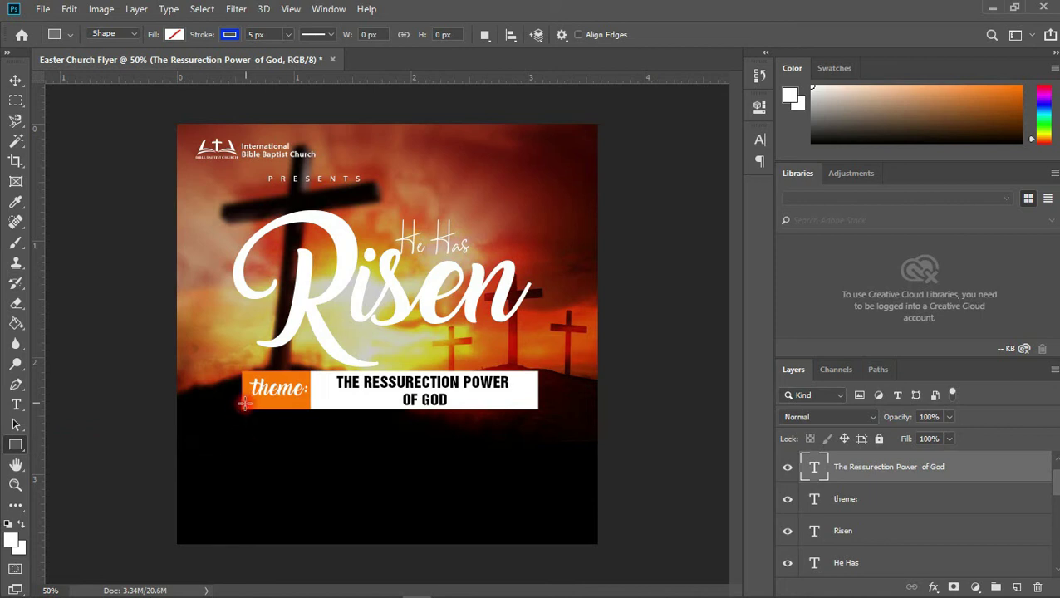
pyautogui.moveTo(242, 414)
pyautogui.mouseDown()
pyautogui.moveTo(298, 480)
pyautogui.moveTo(330, 491)
pyautogui.mouseUp()
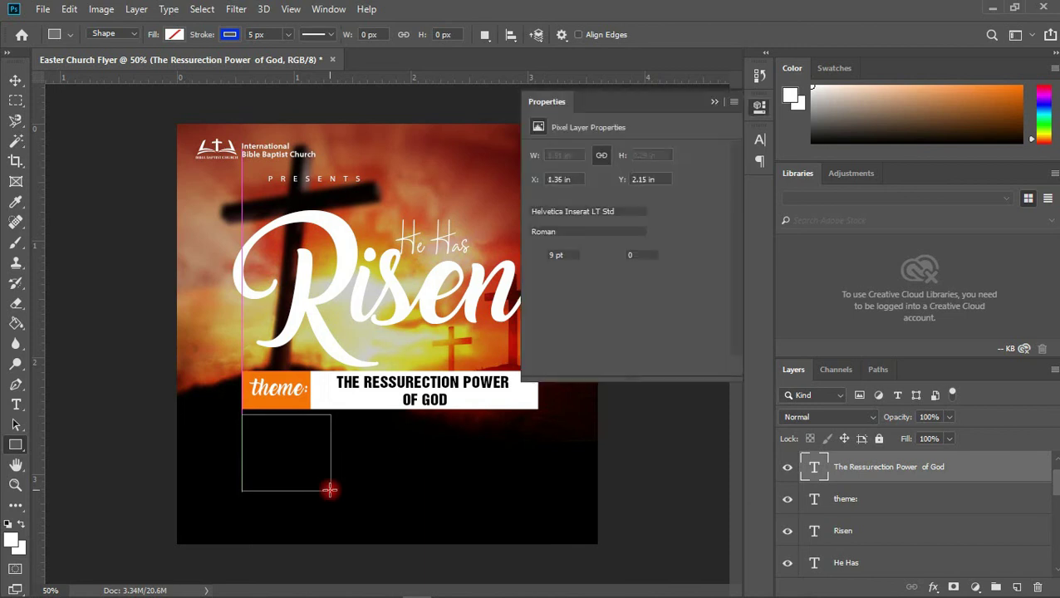
pyautogui.click(563, 198)
pyautogui.click(549, 232)
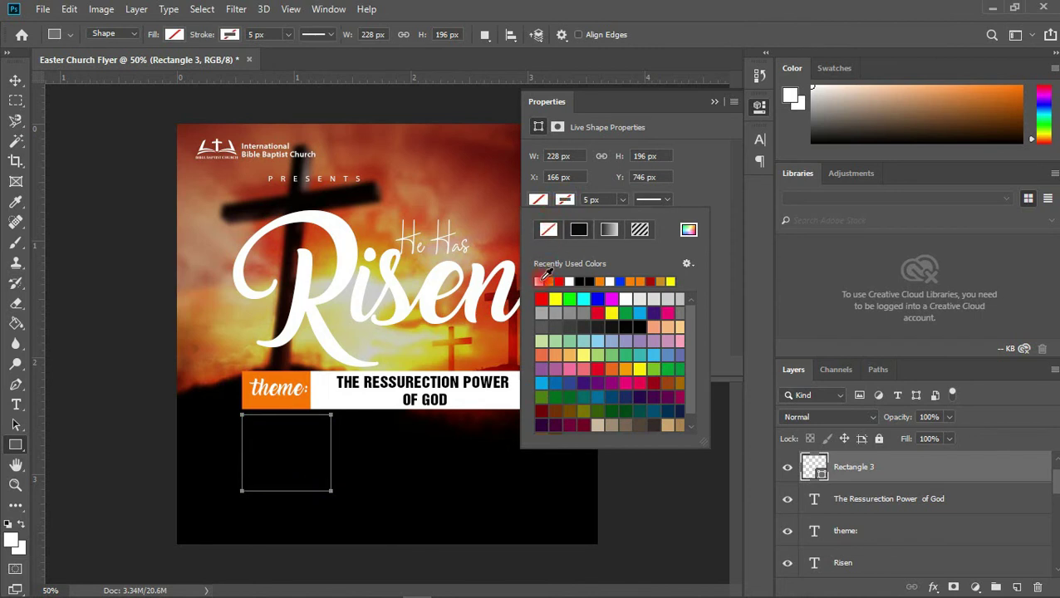
pyautogui.click(540, 282)
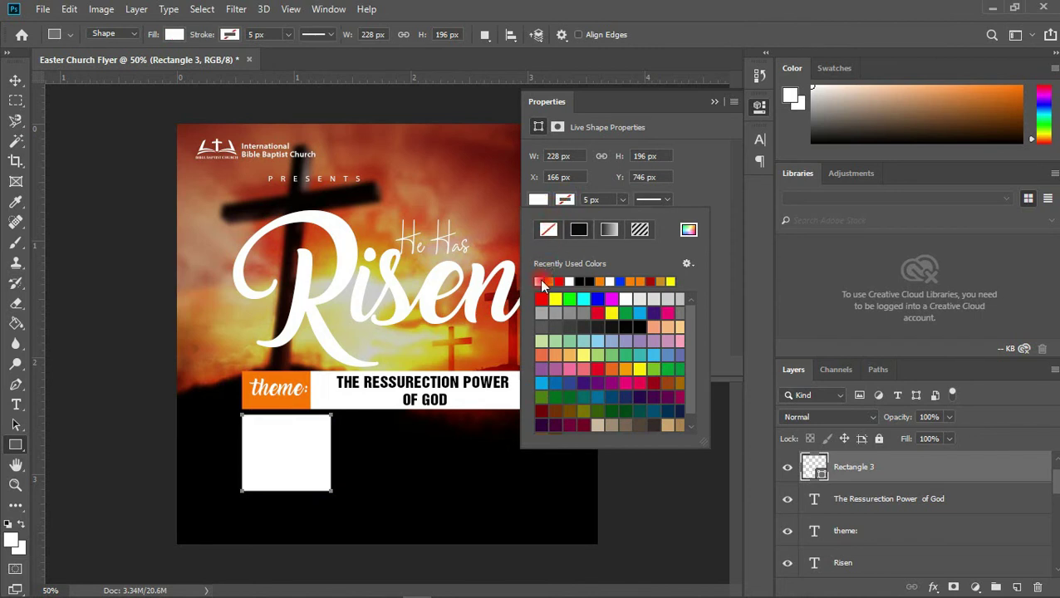
pyautogui.click(16, 80)
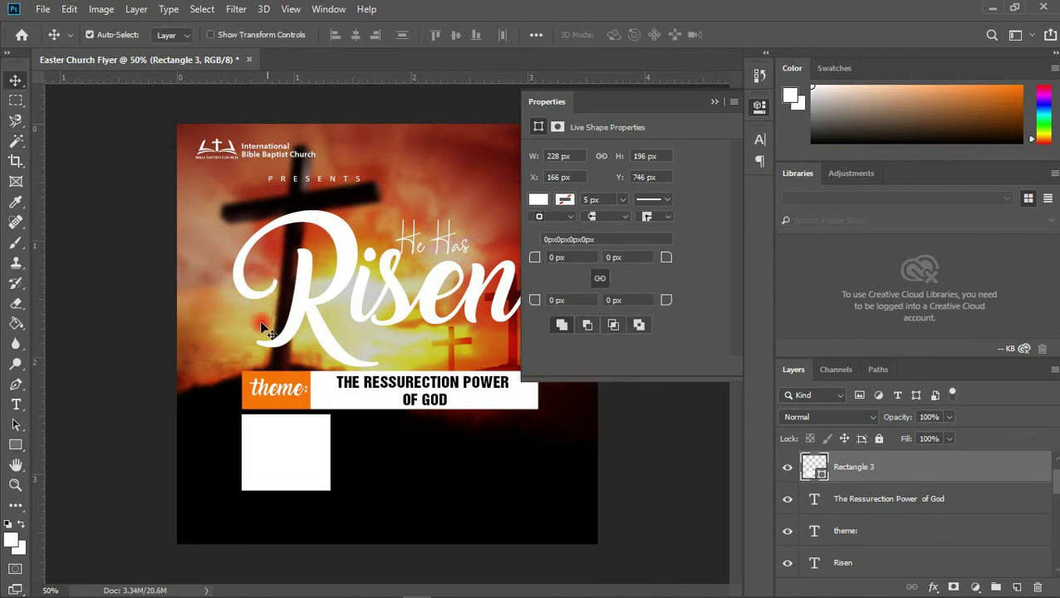
# Duplicate the white box twice, sliding each copy right into a row of three
pyautogui.click(274, 449)
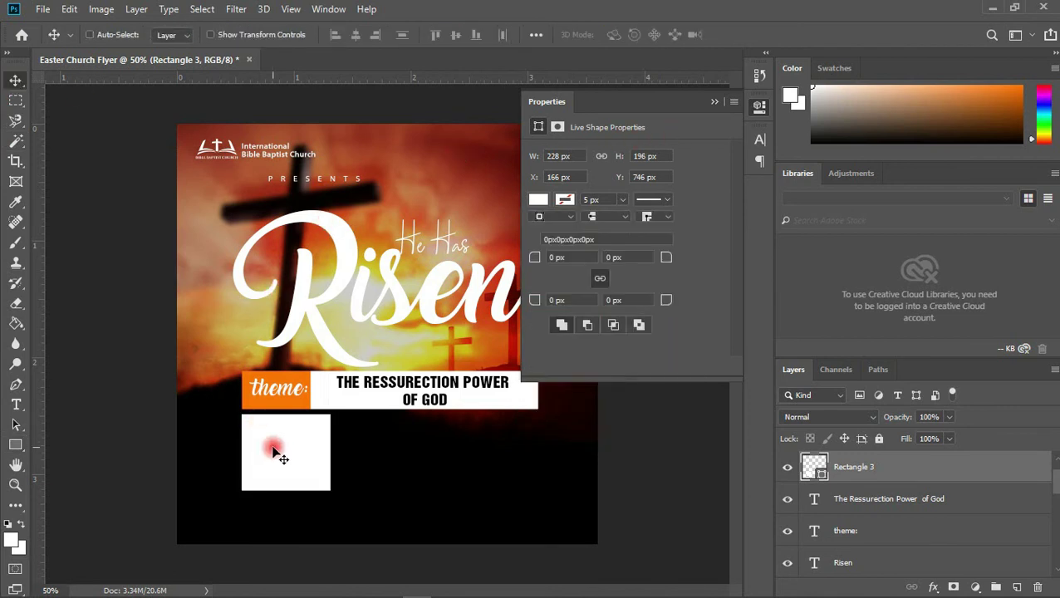
pyautogui.hotkey('ctrl', 'j')
pyautogui.hotkey('shift', 'Right')
pyautogui.hotkey('shift', 'Right')
pyautogui.hotkey('shift', 'Right')
pyautogui.hotkey('shift', 'Right')
pyautogui.hotkey('shift', 'Right')
pyautogui.hotkey('shift', 'Right')
pyautogui.hotkey('shift', 'Right')
pyautogui.hotkey('shift', 'Right')
pyautogui.hotkey('shift', 'Right')
pyautogui.hotkey('shift', 'Right')
pyautogui.hotkey('shift', 'Right')
pyautogui.hotkey('shift', 'Right')
pyautogui.hotkey('shift', 'Right')
pyautogui.hotkey('shift', 'Right')
pyautogui.hotkey('shift', 'Right')
pyautogui.hotkey('shift', 'Right')
pyautogui.hotkey('shift', 'Right')
pyautogui.hotkey('shift', 'Right')
pyautogui.hotkey('shift', 'Right')
pyautogui.hotkey('shift', 'Right')
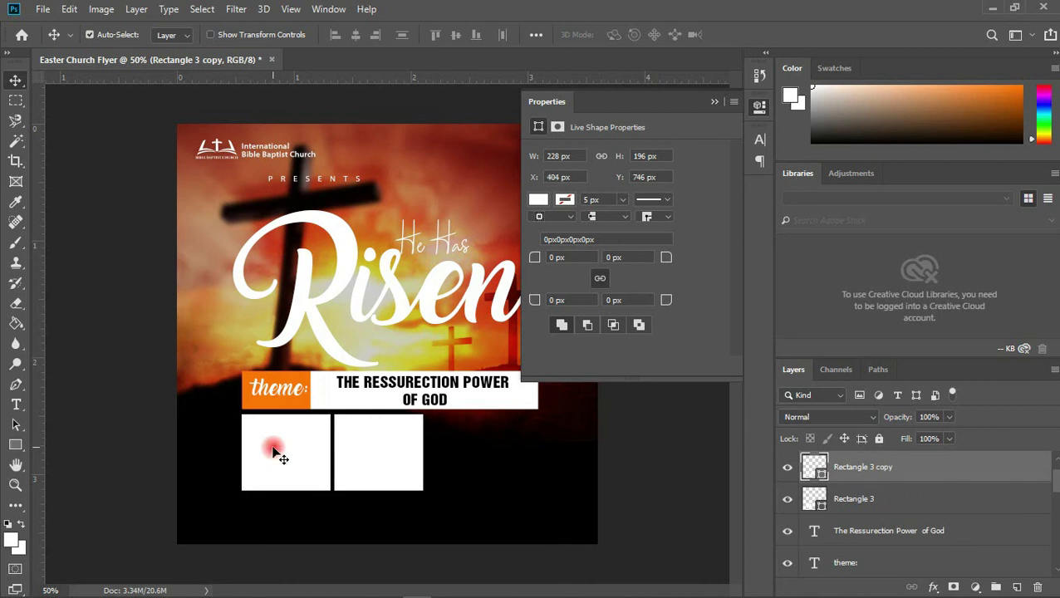
pyautogui.hotkey('ctrl', 'j')
pyautogui.hotkey('shift', 'Right')
pyautogui.hotkey('shift', 'Right')
pyautogui.hotkey('shift', 'Right')
pyautogui.hotkey('shift', 'Right')
pyautogui.hotkey('shift', 'Right')
pyautogui.hotkey('shift', 'Right')
pyautogui.hotkey('shift', 'Right')
pyautogui.hotkey('shift', 'Right')
pyautogui.hotkey('shift', 'Right')
pyautogui.hotkey('shift', 'Right')
pyautogui.hotkey('shift', 'Right')
pyautogui.hotkey('shift', 'Right')
pyautogui.hotkey('shift', 'Right')
pyautogui.hotkey('shift', 'Right')
pyautogui.hotkey('shift', 'Right')
pyautogui.hotkey('shift', 'Right')
pyautogui.hotkey('shift', 'Right')
pyautogui.hotkey('shift', 'Right')
pyautogui.hotkey('shift', 'Right')
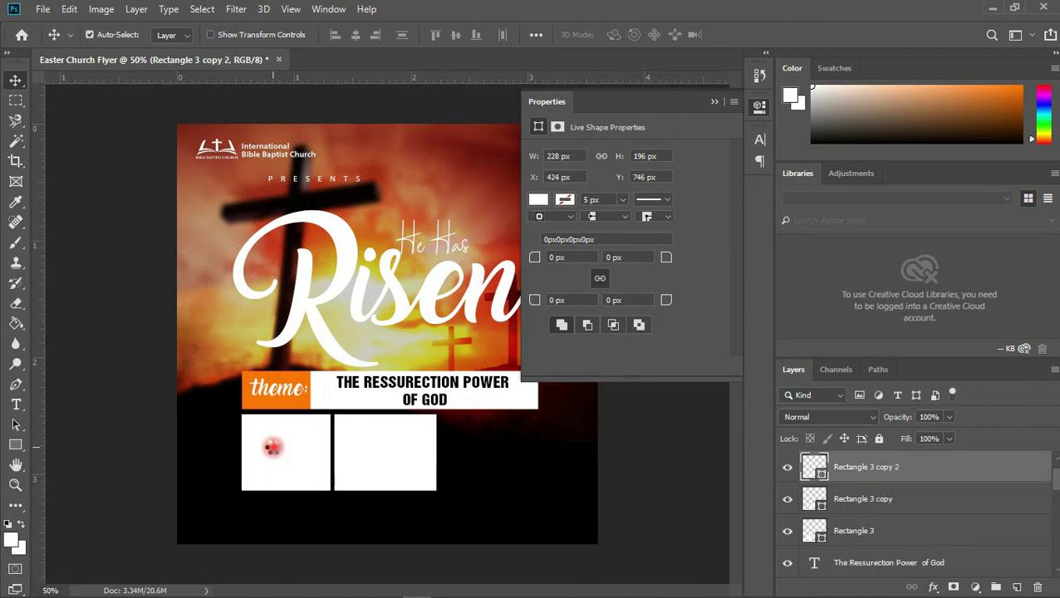
pyautogui.hotkey('shift', 'Right')
pyautogui.hotkey('shift', 'Right')
pyautogui.hotkey('shift', 'Right')
pyautogui.hotkey('shift', 'Right')
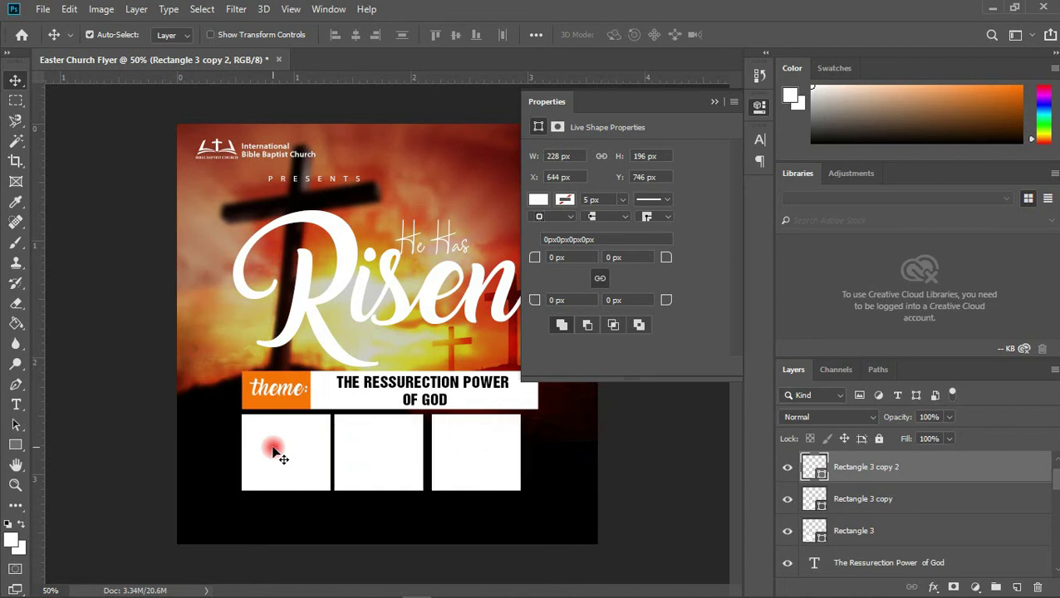
pyautogui.hotkey('shift', 'Left')
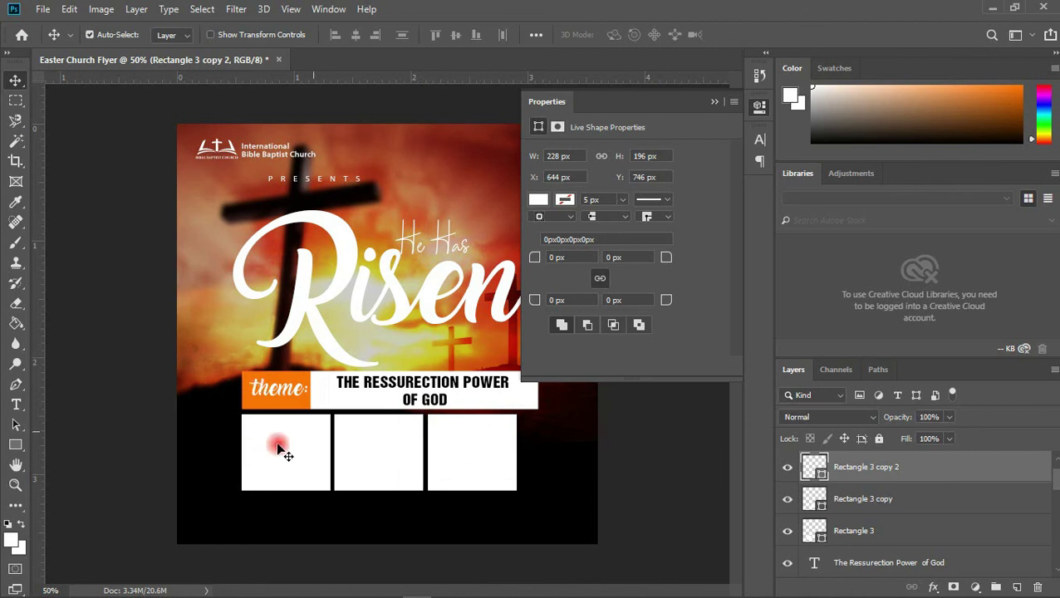
# Shift all three boxes right together, then reselect the first box alone
pyautogui.keyDown('shift'); pyautogui.click(880, 532); pyautogui.keyUp('shift')
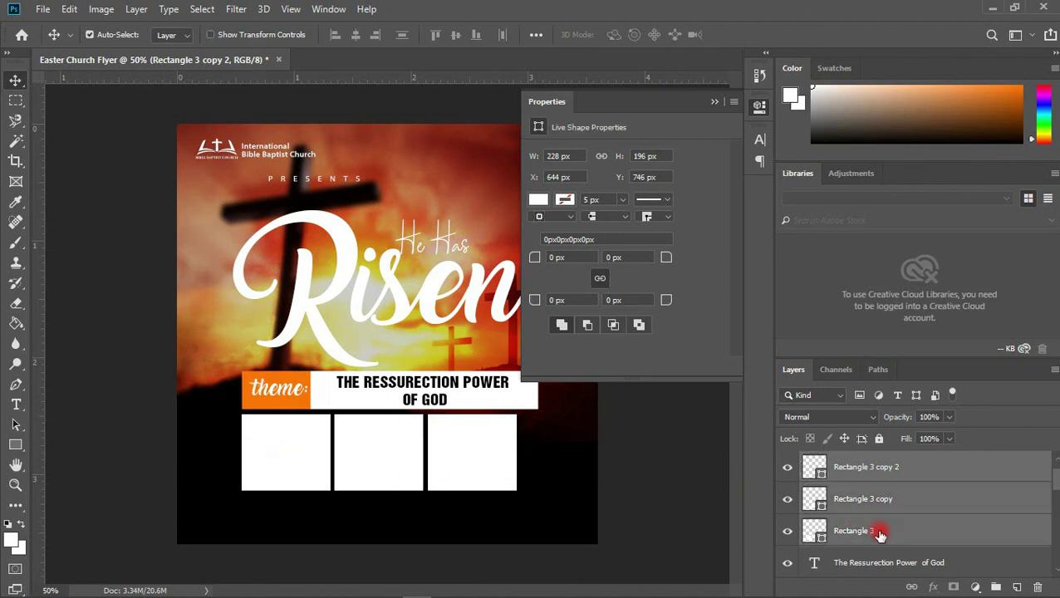
pyautogui.hotkey('shift', 'Right')
pyautogui.hotkey('shift', 'Right')
pyautogui.hotkey('shift', 'Right')
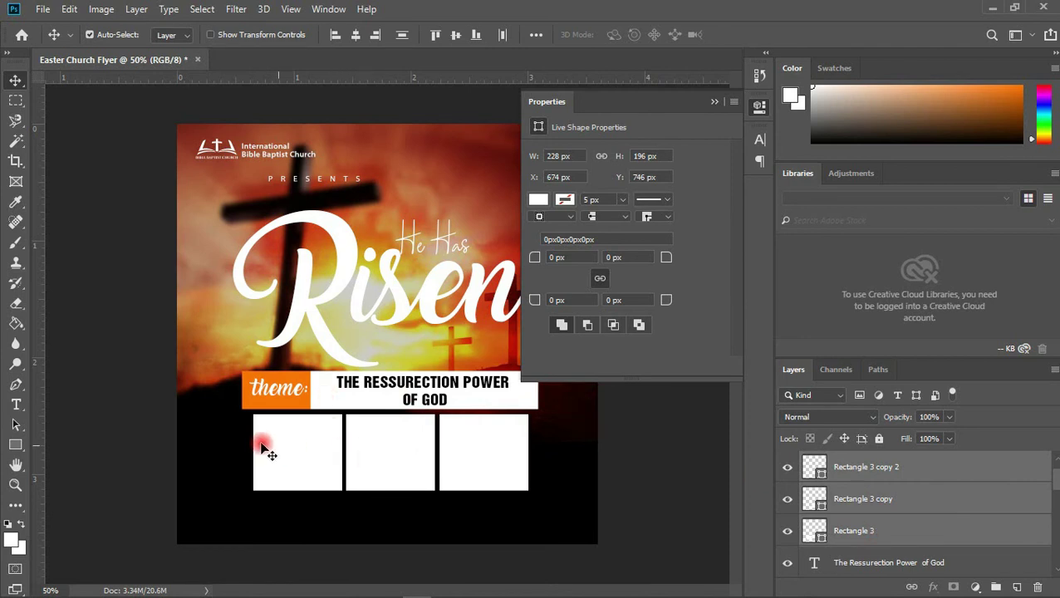
pyautogui.click(350, 516)
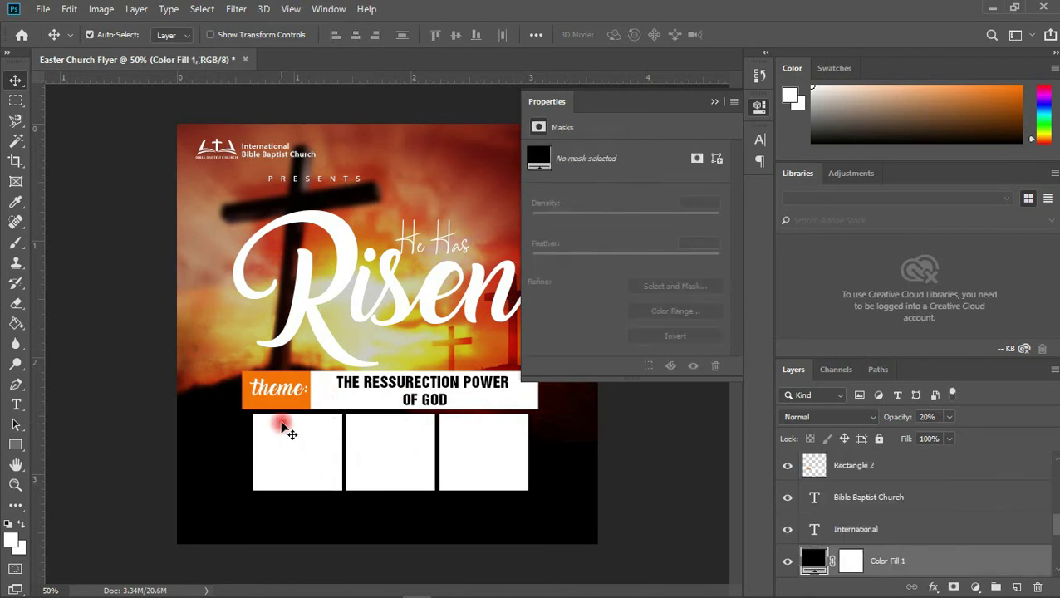
pyautogui.click(282, 427)
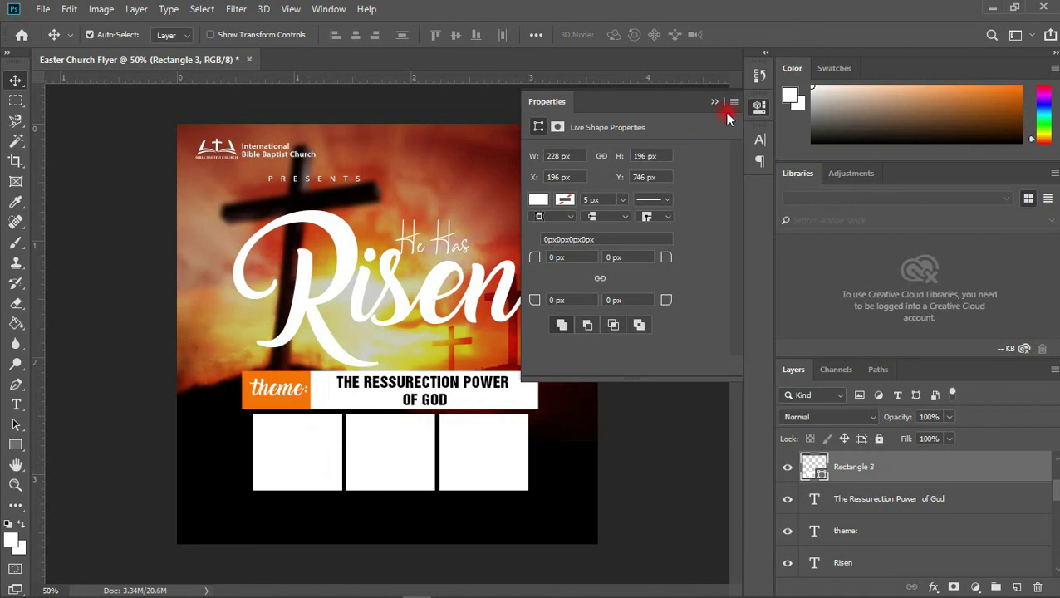
# Round the first white box's bottom-left corner to 41 px, other corners at 0
pyautogui.click(763, 110)
pyautogui.click(759, 108)
pyautogui.moveTo(537, 304); pyautogui.dragTo(547, 303)
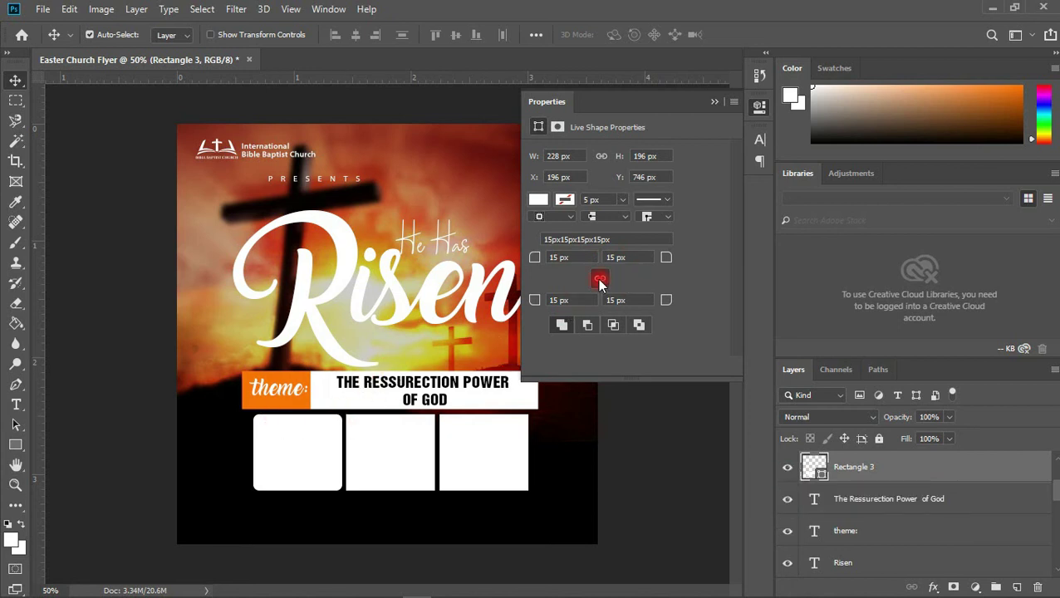
pyautogui.click(558, 300)
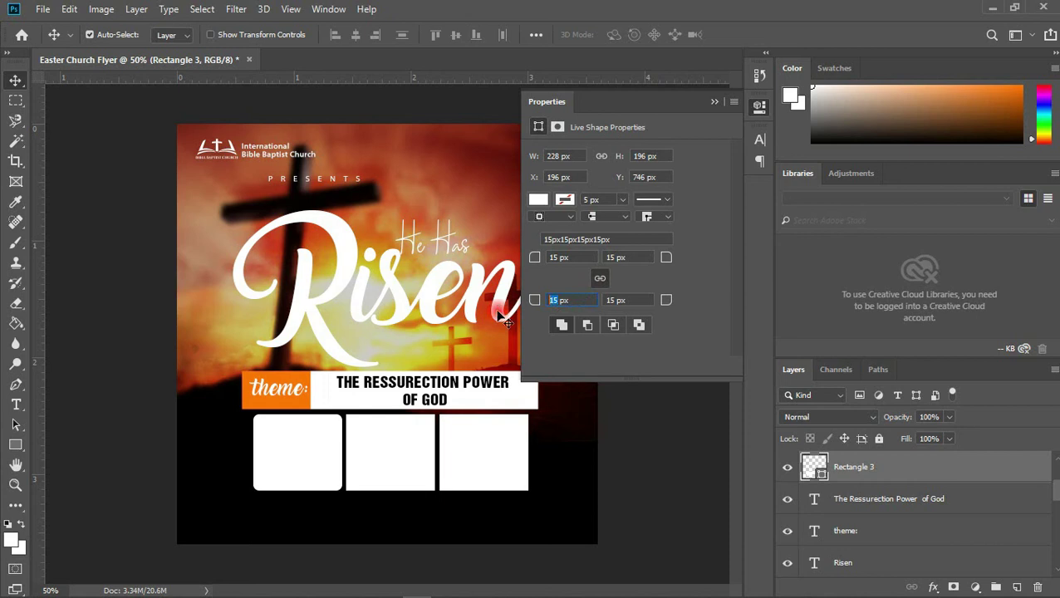
pyautogui.write('0')
pyautogui.press('Return')
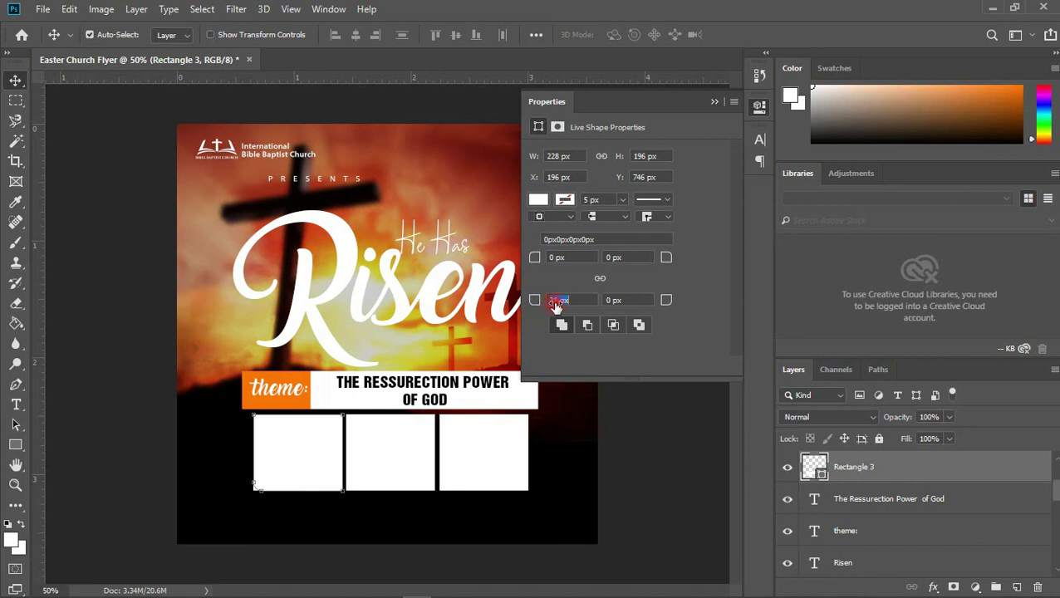
pyautogui.write('23')
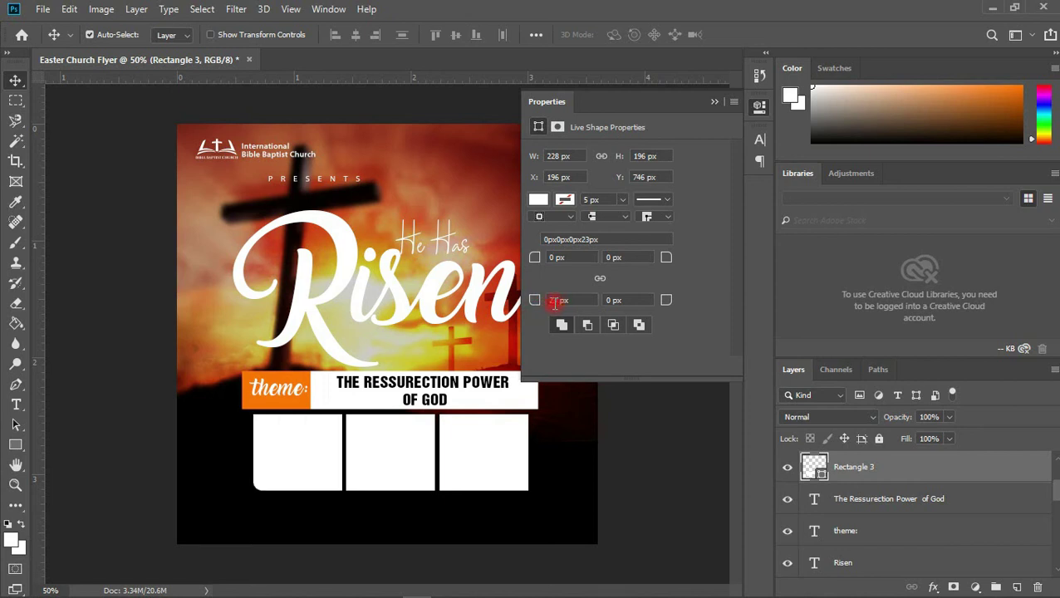
pyautogui.click(542, 302)
pyautogui.write('41')
# Give the third white box a 40 px bottom-right corner radius
pyautogui.click(492, 453)
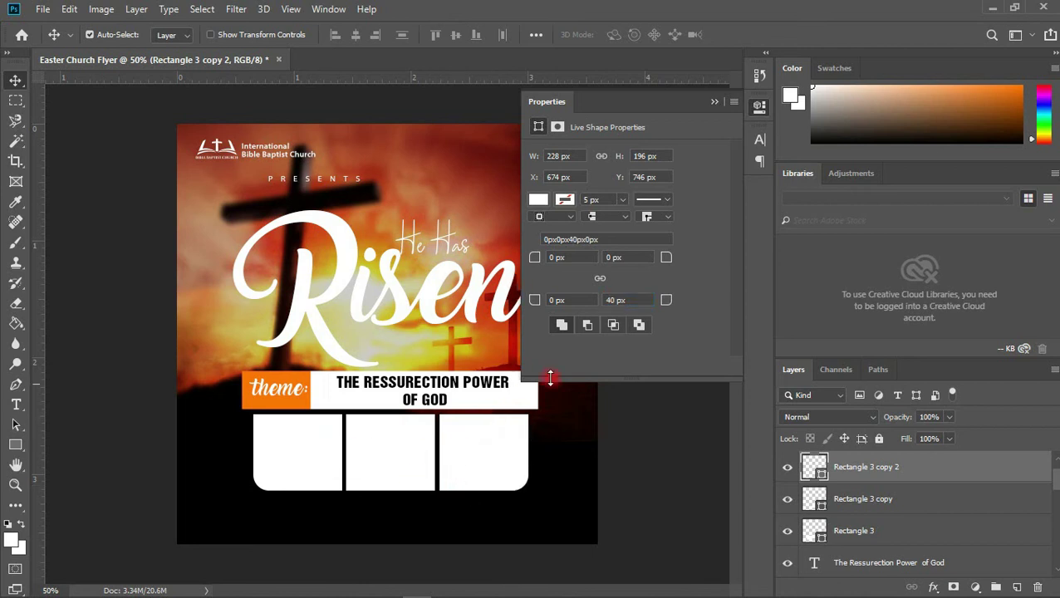
pyautogui.click(538, 200)
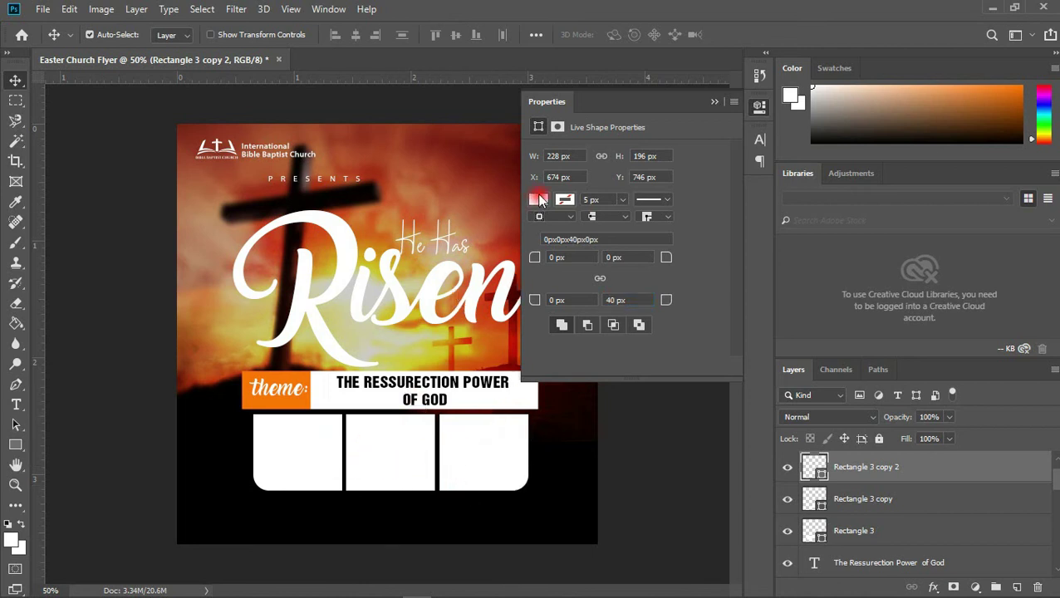
pyautogui.click(710, 102)
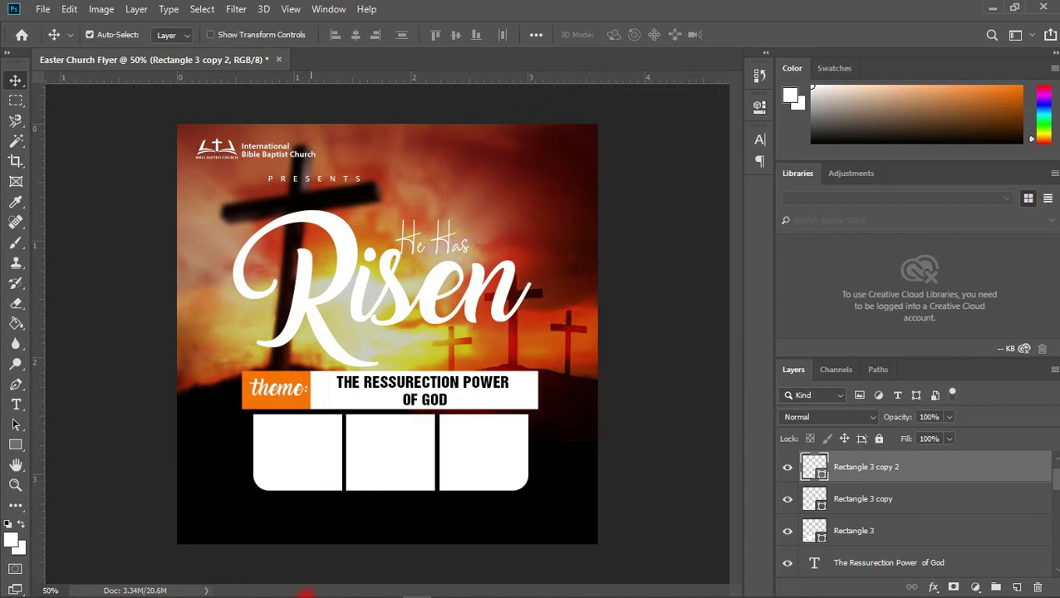
# Drag fine Genrleman.png from the Resource folder onto the flyer and commit the placement
pyautogui.moveTo(237, 587)
pyautogui.click(158, 587)
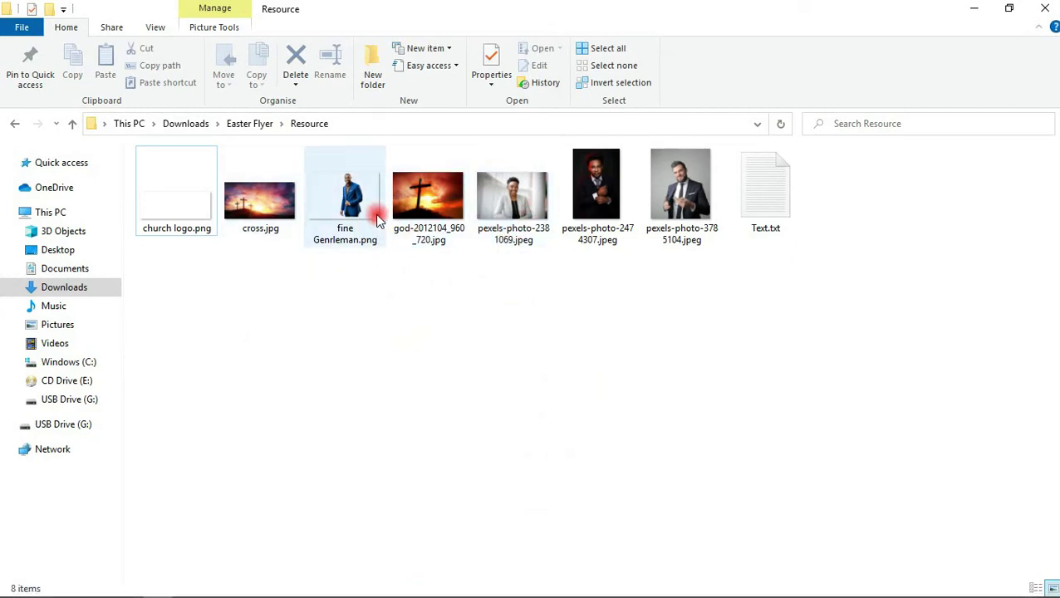
pyautogui.moveTo(365, 199); pyautogui.dragTo(378, 448)
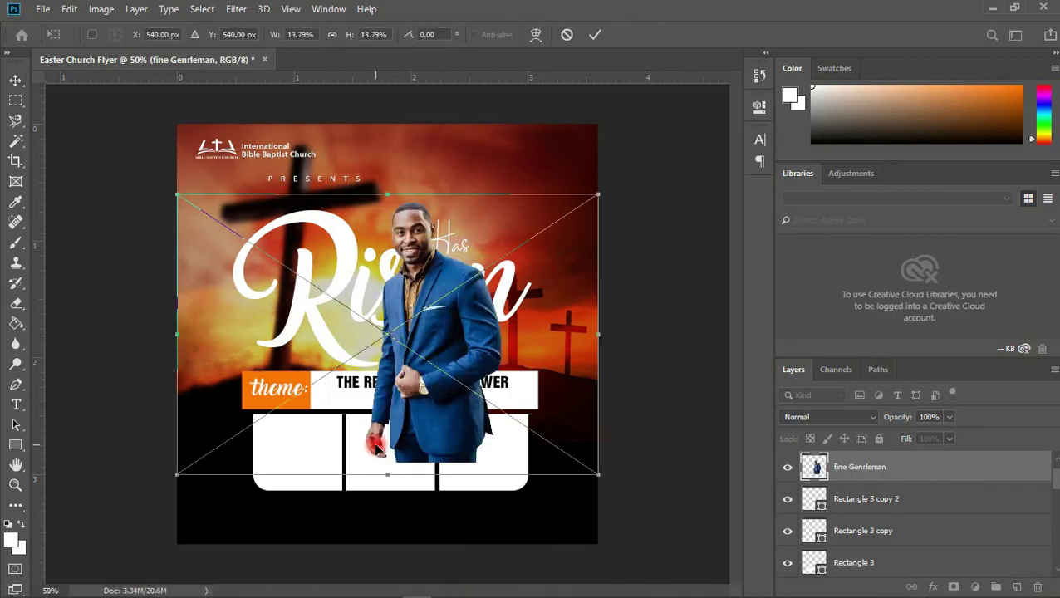
pyautogui.click(788, 499)
# Move the portrait over the third white box and clip it into that box
pyautogui.click(788, 499)
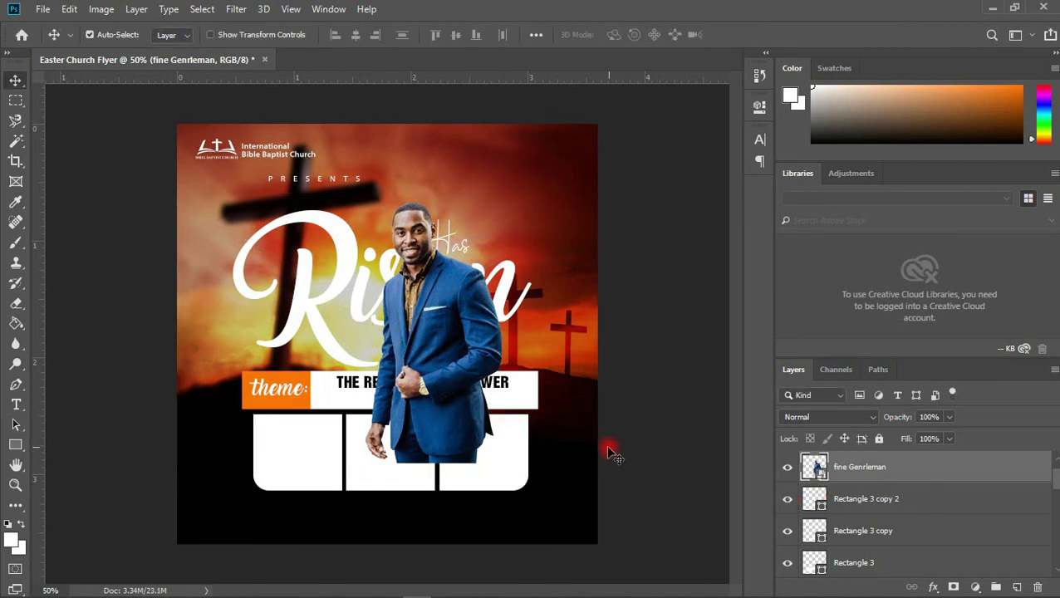
pyautogui.moveTo(431, 407); pyautogui.dragTo(479, 489)
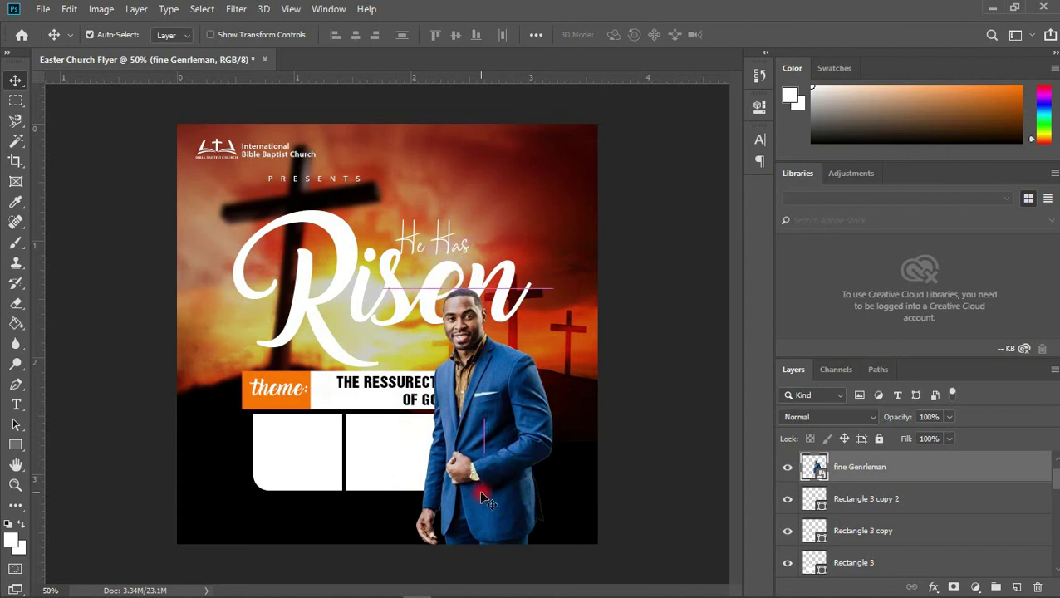
pyautogui.rightClick(901, 467)
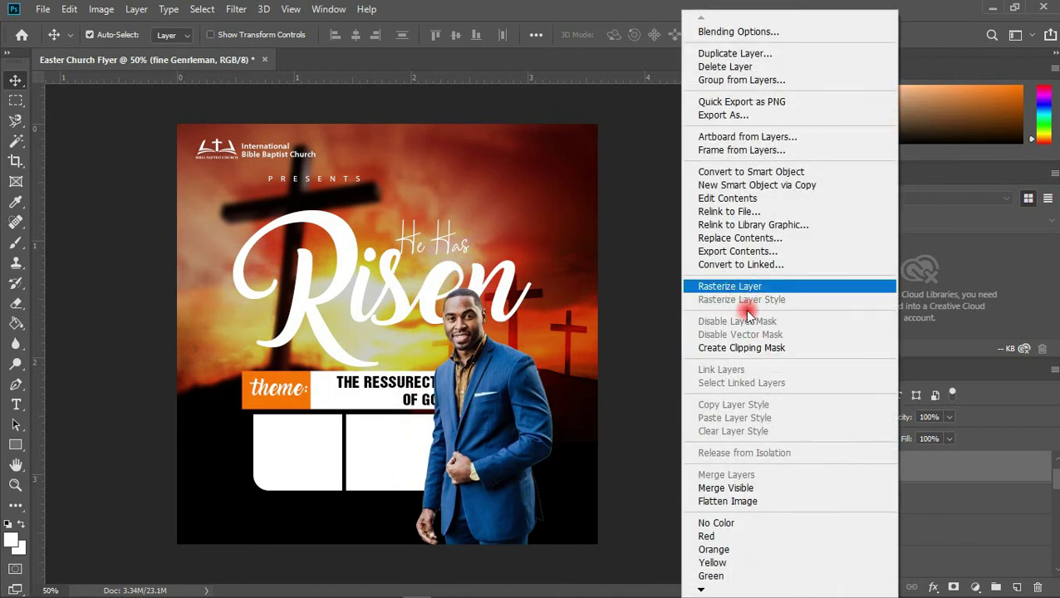
pyautogui.click(746, 350)
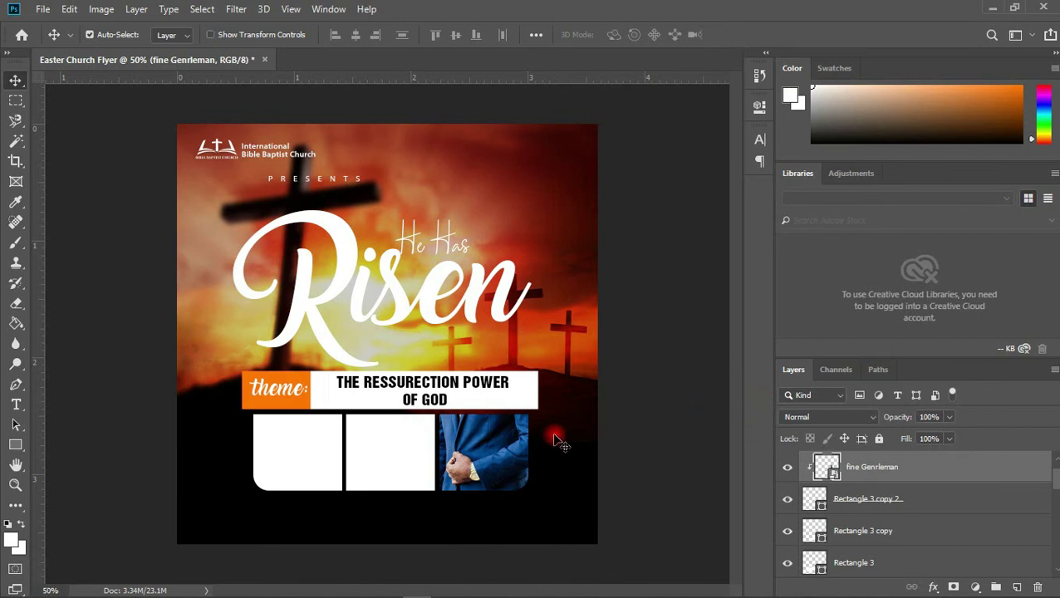
# Scale and position the portrait with Ctrl+T so his upper body fills the box
pyautogui.hotkey('ctrl', 't')
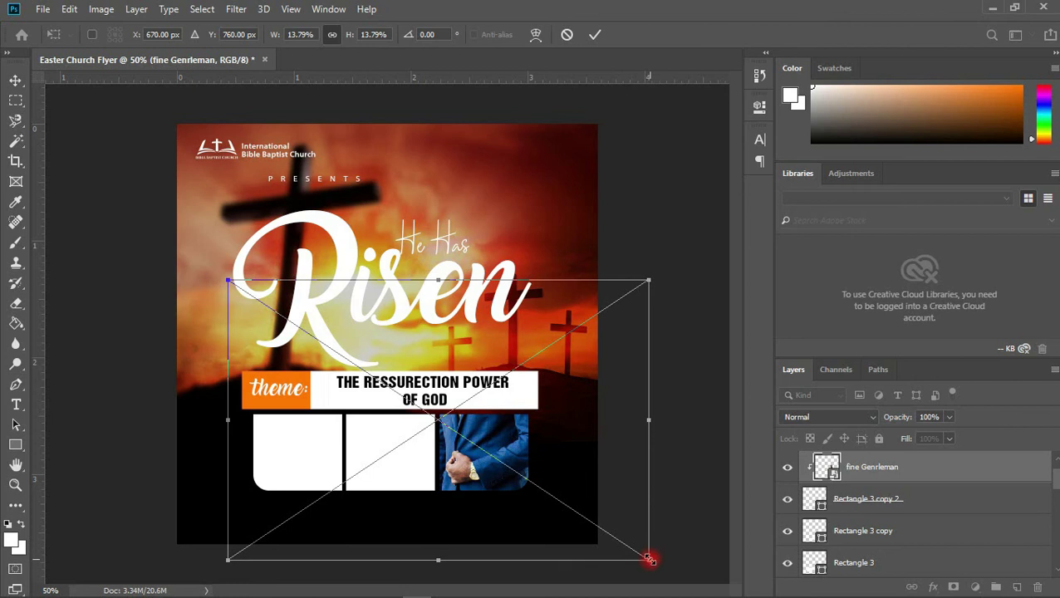
pyautogui.moveTo(649, 560); pyautogui.dragTo(507, 457)
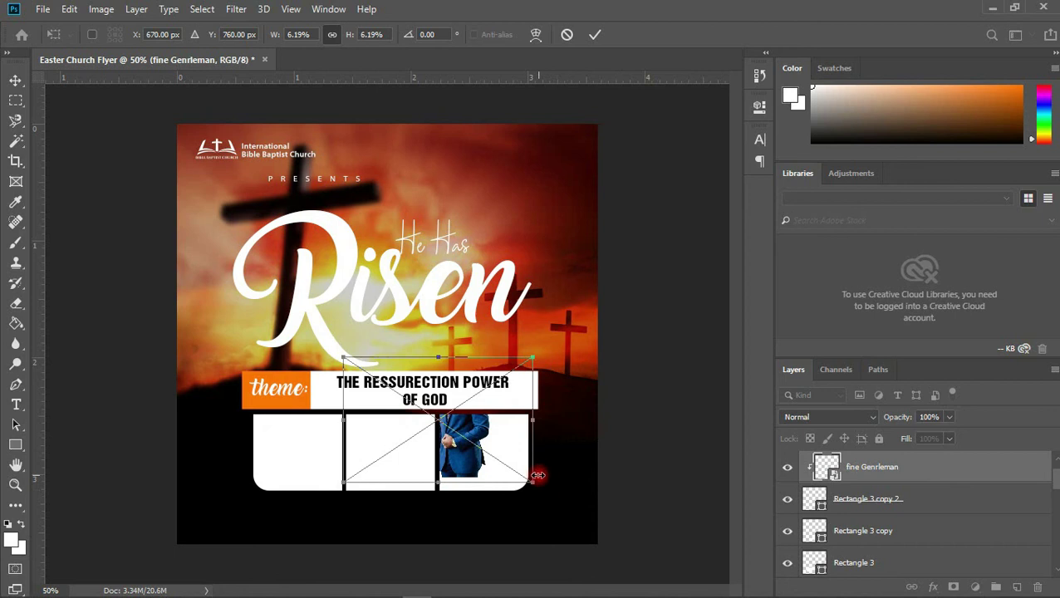
pyautogui.moveTo(455, 425); pyautogui.dragTo(498, 492)
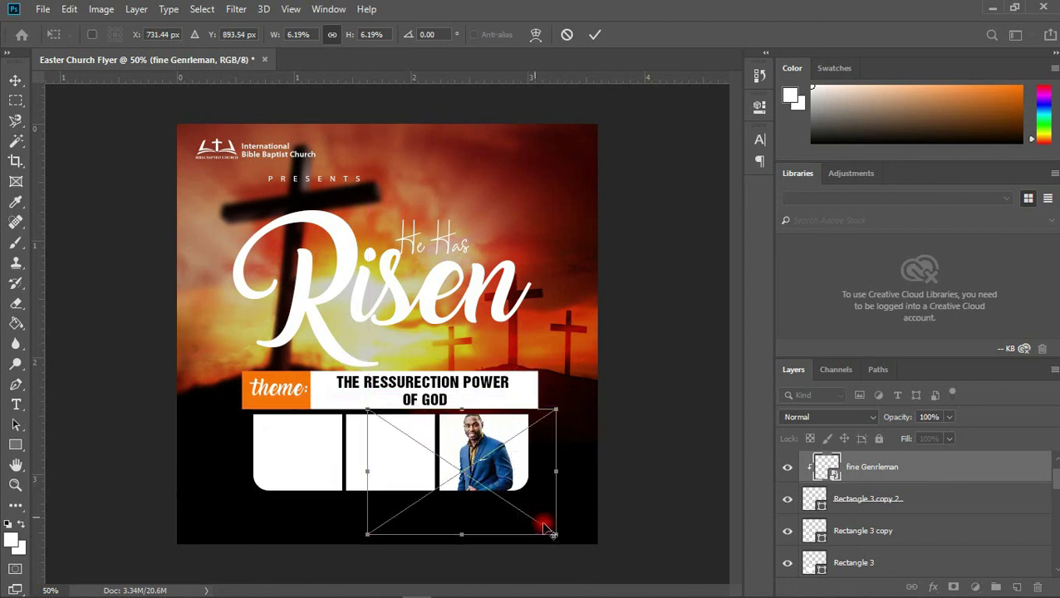
pyautogui.moveTo(556, 534); pyautogui.dragTo(585, 553)
pyautogui.moveTo(517, 470); pyautogui.dragTo(512, 492)
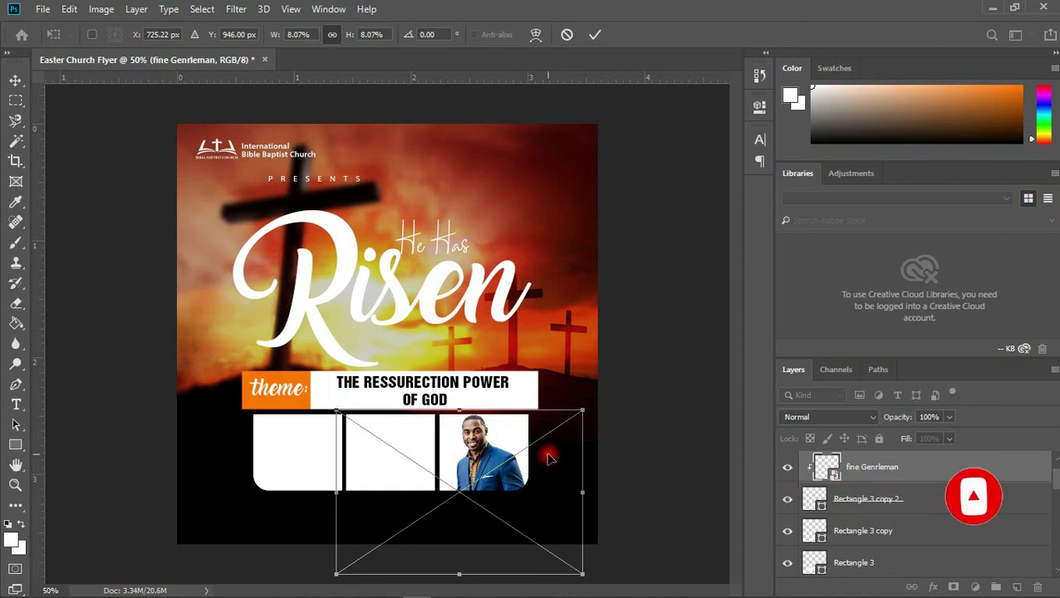
pyautogui.moveTo(579, 409); pyautogui.dragTo(577, 414)
pyautogui.press('Return')
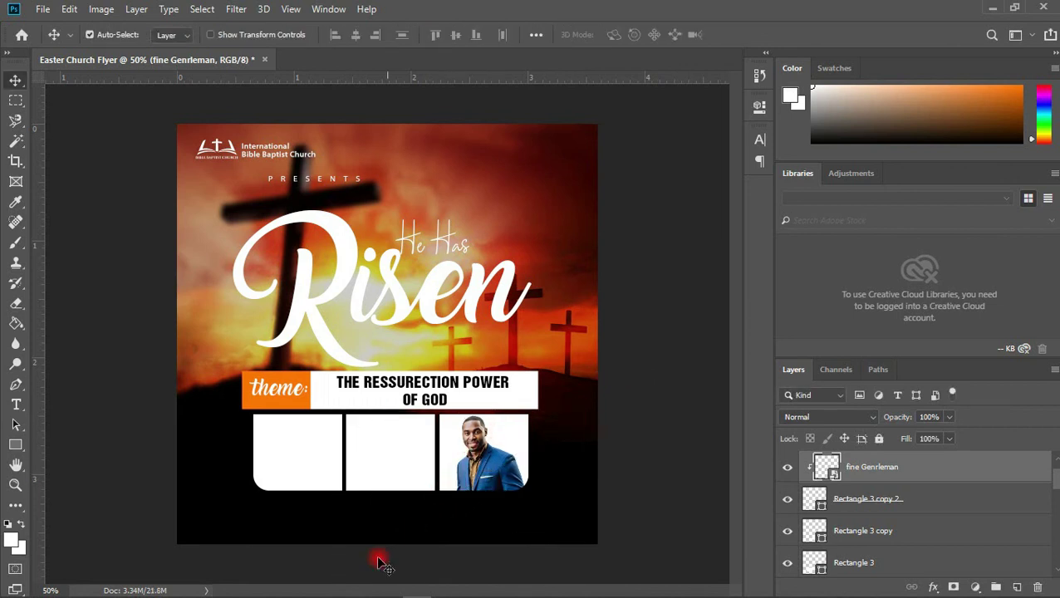
# Bring the File Explorer Resource folder window back to the front
pyautogui.moveTo(218, 585)
pyautogui.moveTo(157, 586)
pyautogui.click(163, 552)
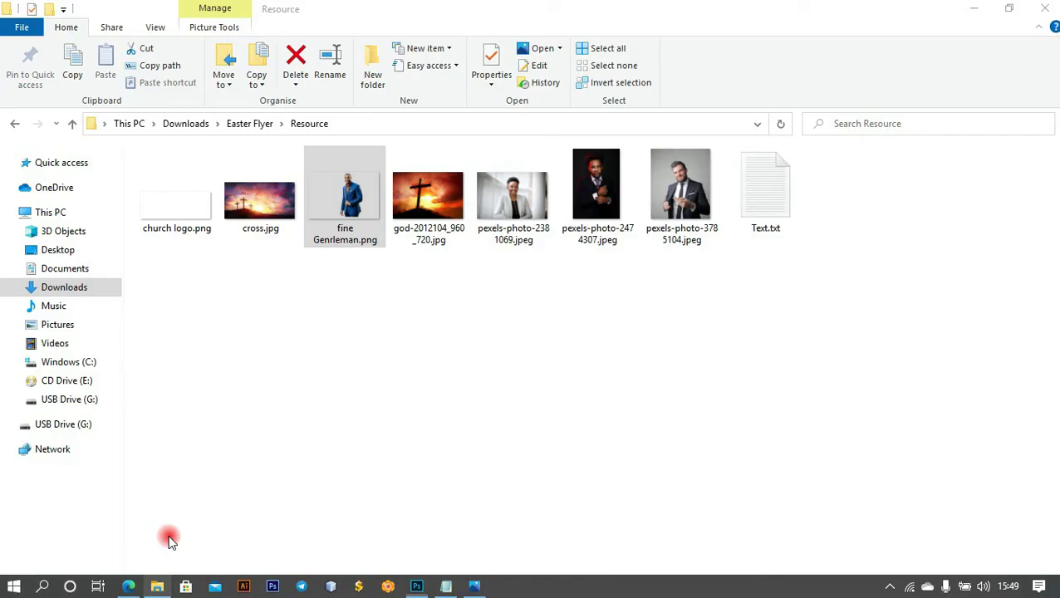
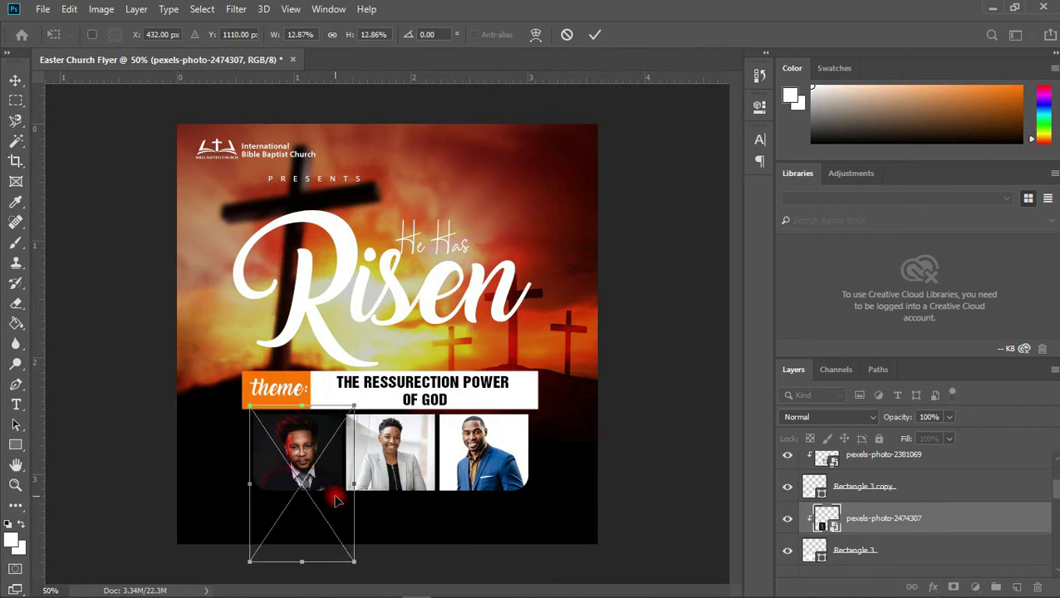
# Caption the first guest photo with the guest's name in 6 pt text beneath it
pyautogui.hotkey('ctrl', 'g')
pyautogui.press('t')
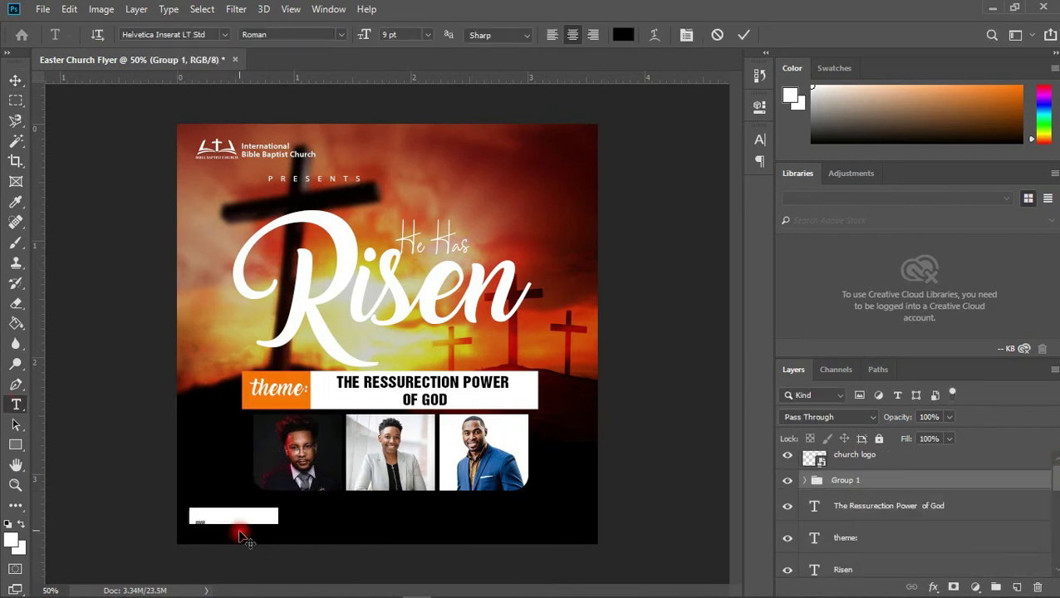
pyautogui.click(209, 517)
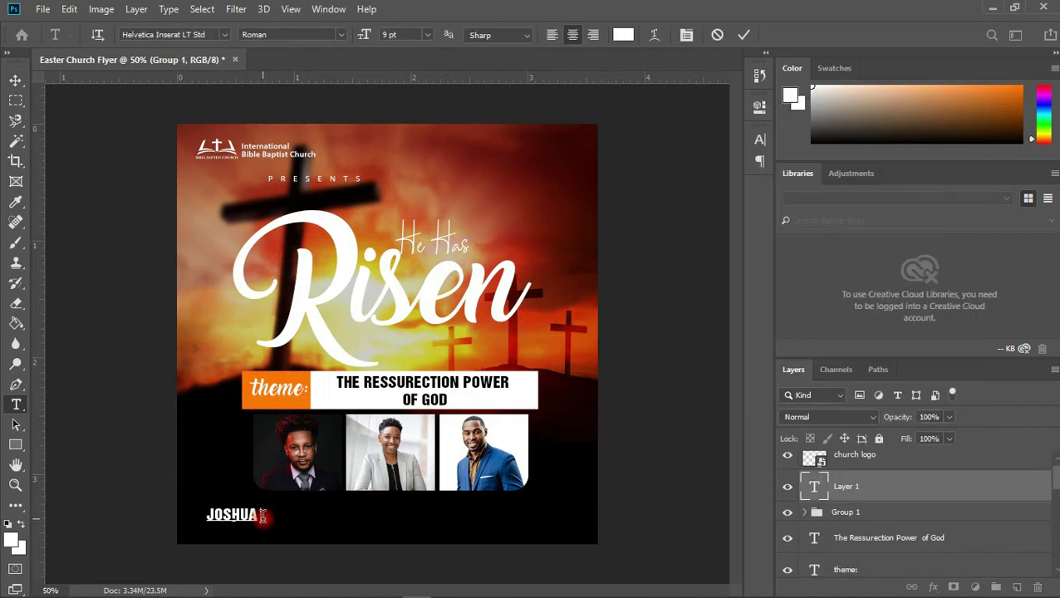
pyautogui.hotkey('ctrl', 'Return')
pyautogui.press('v')
pyautogui.moveTo(235, 515); pyautogui.dragTo(293, 508)
pyautogui.click(759, 140)
pyautogui.moveTo(571, 214); pyautogui.dragTo(548, 295)
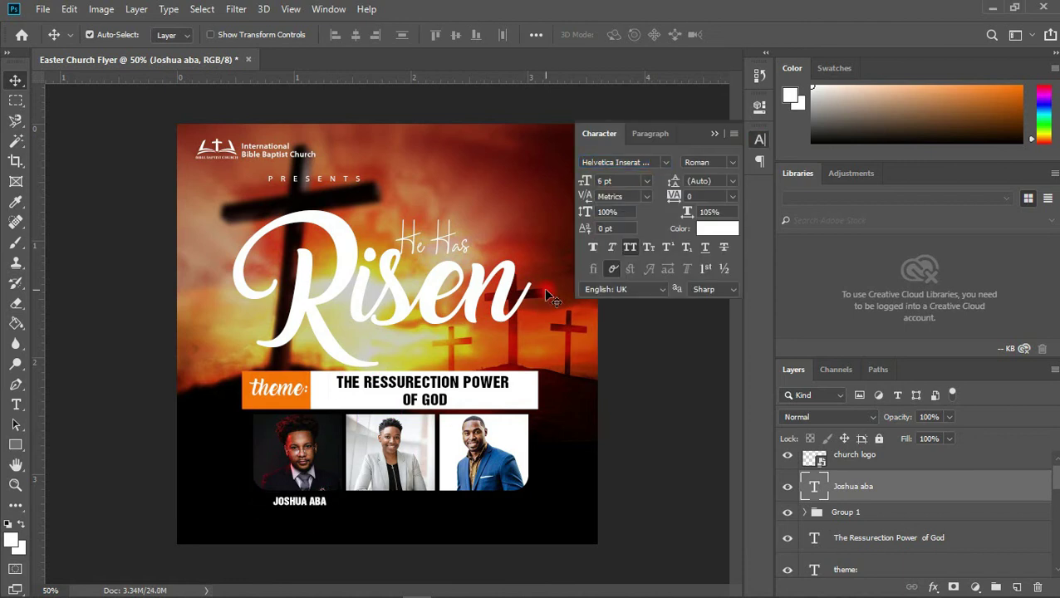
# Duplicate the caption and change the copies to the second and third guests' names under their photos
pyautogui.hotkey('ctrl', 'j')
pyautogui.doubleClick(815, 486)
pyautogui.moveTo(293, 502); pyautogui.dragTo(479, 499)
pyautogui.hotkey('ctrl', 'Return')
pyautogui.press('v')
pyautogui.hotkey('ctrl', 'j')
pyautogui.doubleClick(814, 486)
pyautogui.hotkey('ctrl', 'Return')
# Group the three guest name layers together
pyautogui.press('v')
pyautogui.click(853, 550)
pyautogui.keyDown('shift'); pyautogui.click(876, 490); pyautogui.keyUp('shift')
pyautogui.hotkey('ctrl', 'g')
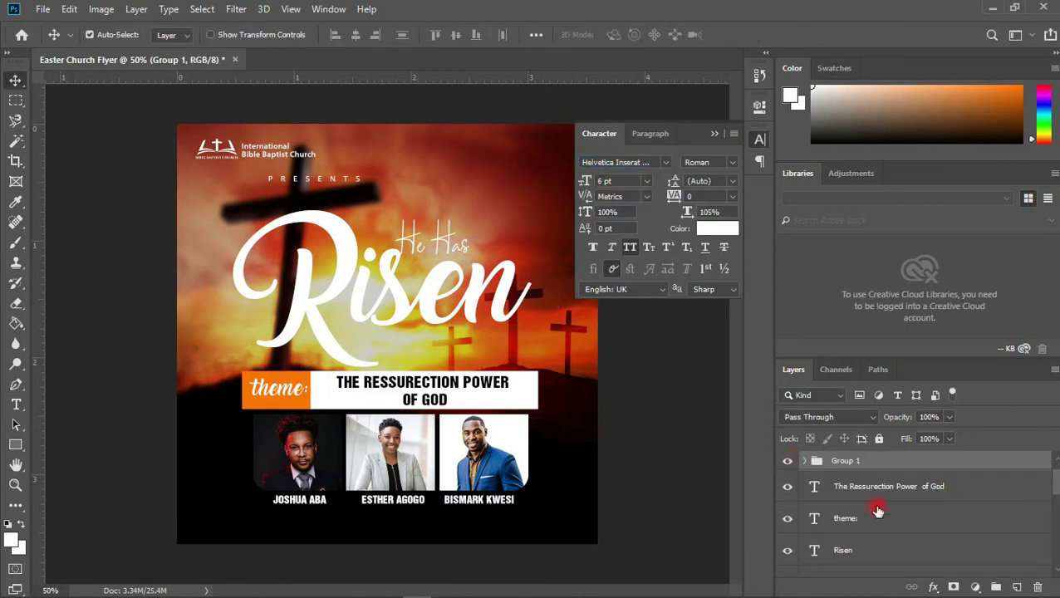
# Group the Risen and He Has layers as 'teaser' and rename the photo group 'guest'
pyautogui.scroll(-3, 914, 506)
pyautogui.click(848, 465)
pyautogui.scroll(1, 848, 465)
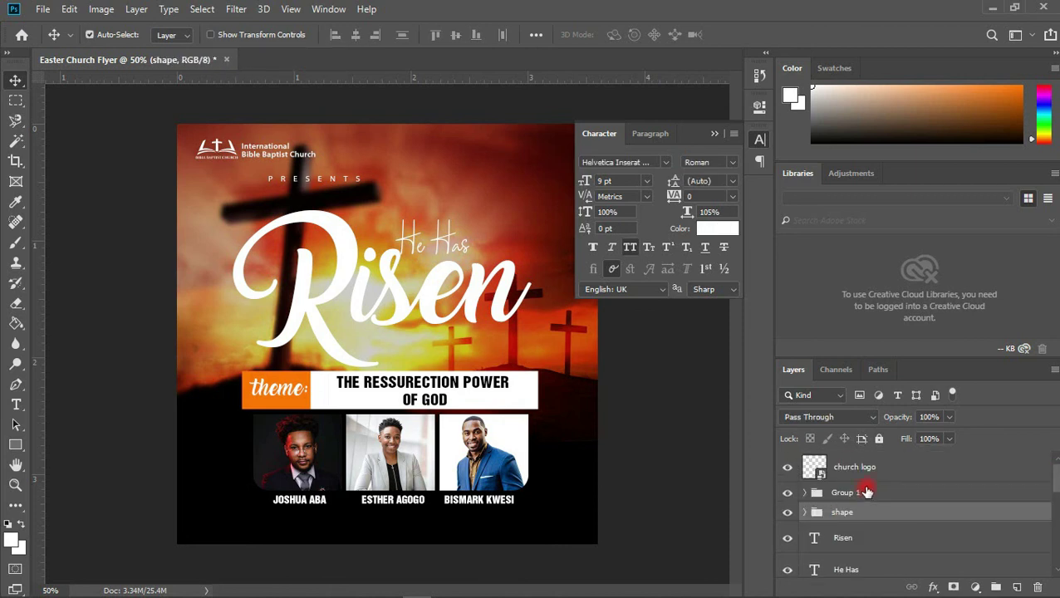
pyautogui.click(855, 536)
pyautogui.keyDown('shift'); pyautogui.click(856, 556); pyautogui.keyUp('shift')
pyautogui.hotkey('ctrl', 'g')
pyautogui.doubleClick(840, 532)
pyautogui.write('teaser')
pyautogui.press('Return')
pyautogui.doubleClick(845, 493)
pyautogui.write('guest')
pyautogui.press('Return')
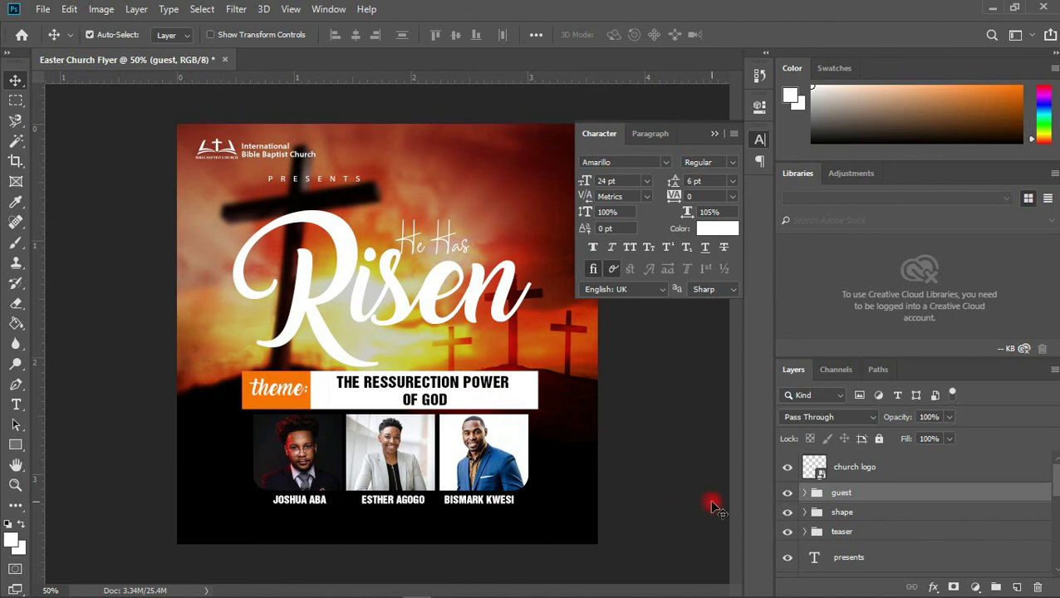
pyautogui.click(787, 496)
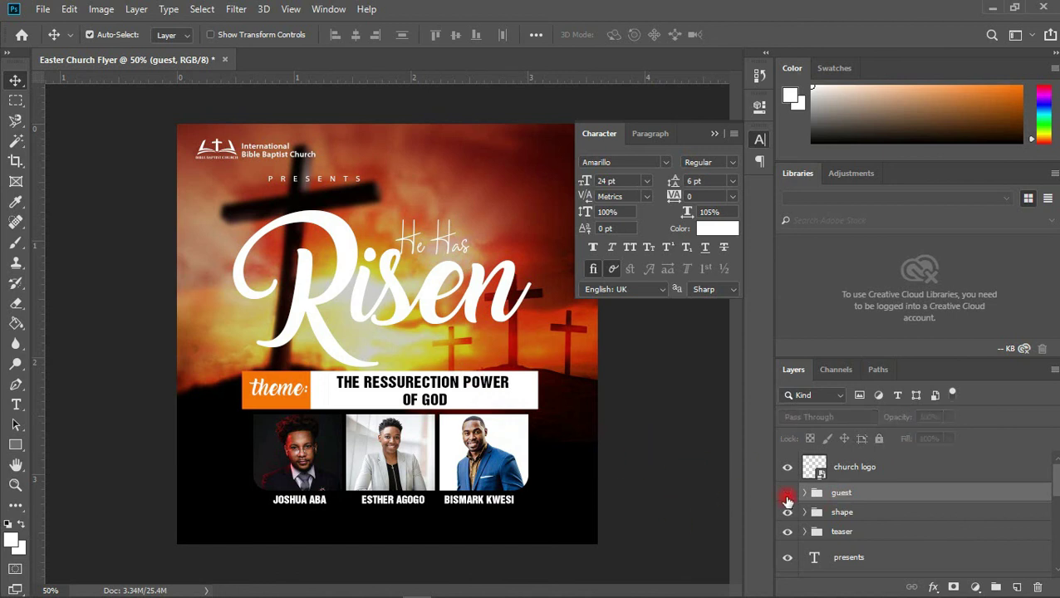
pyautogui.click(787, 496)
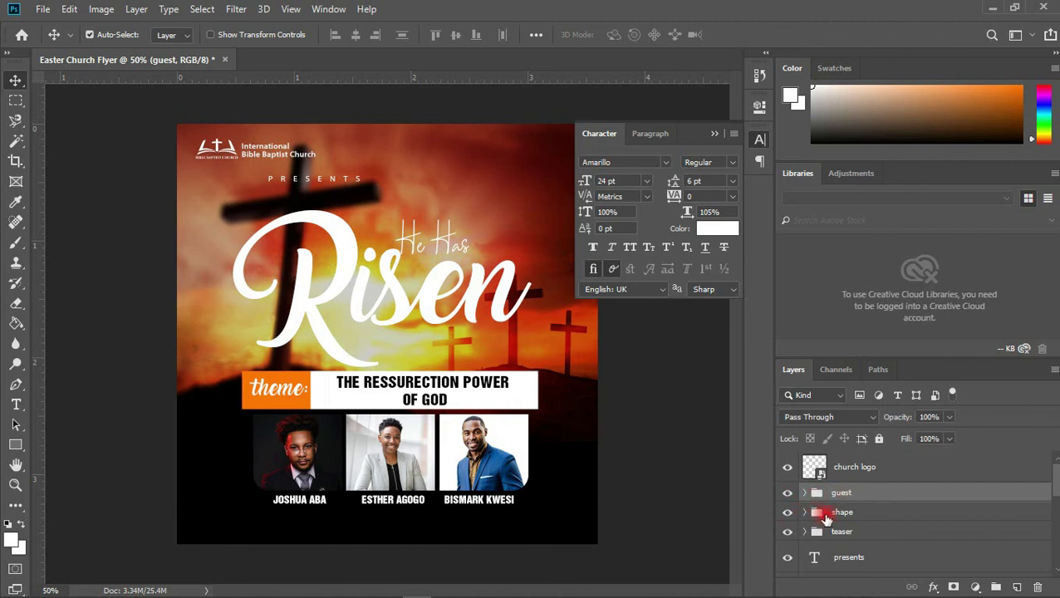
pyautogui.click(787, 512)
pyautogui.click(787, 512)
pyautogui.click(788, 535)
pyautogui.click(789, 534)
pyautogui.click(837, 531)
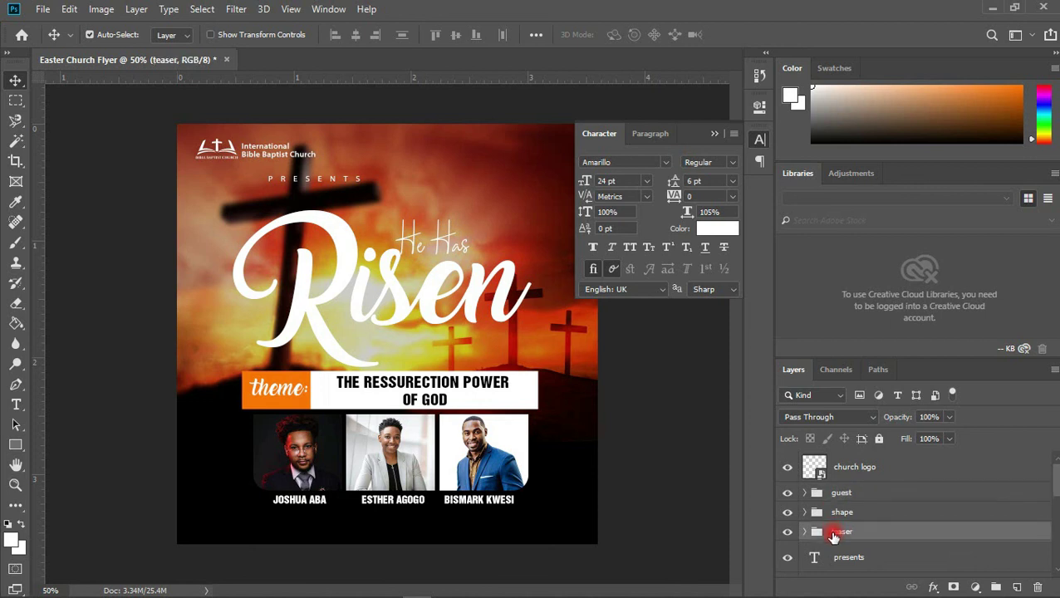
pyautogui.keyDown('shift'); pyautogui.click(850, 494); pyautogui.keyUp('shift')
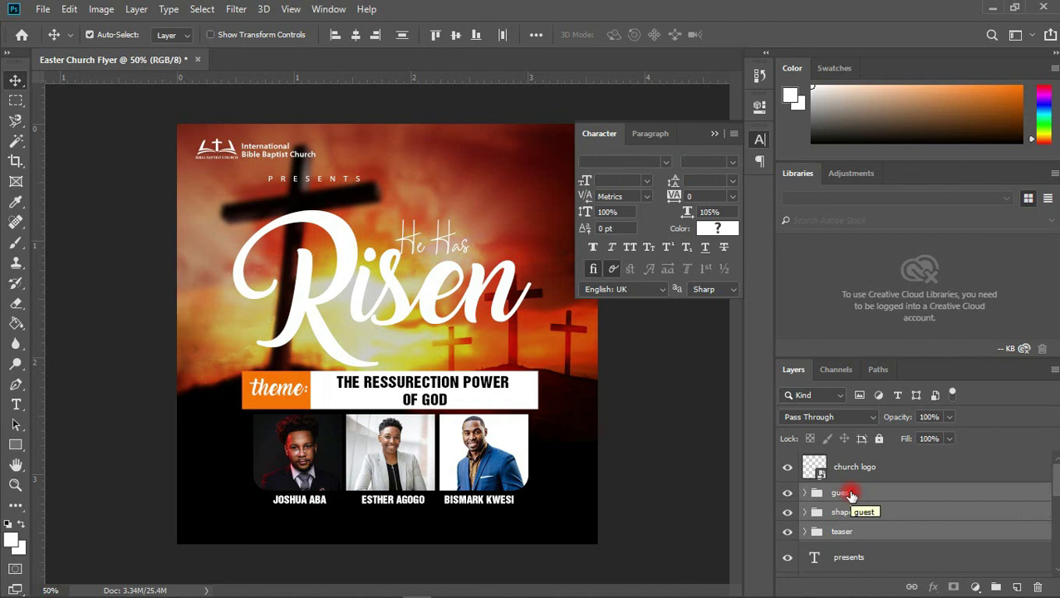
# Scale the title, theme banner and guest photo groups to about 90% and move them slightly up
pyautogui.hotkey('ctrl', 't')
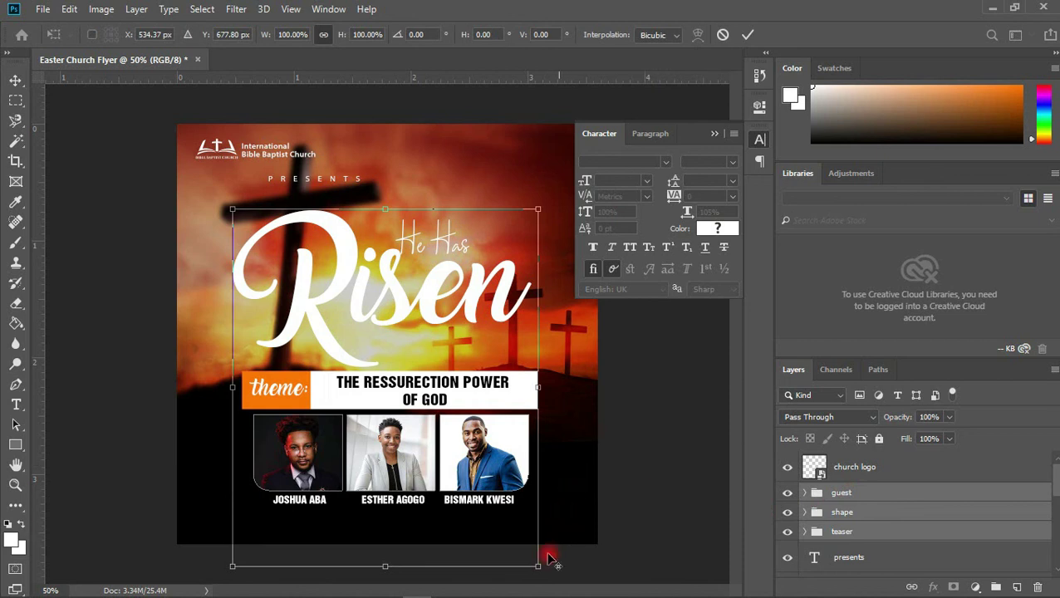
pyautogui.moveTo(538, 565); pyautogui.dragTo(525, 549)
pyautogui.moveTo(484, 466); pyautogui.dragTo(492, 438)
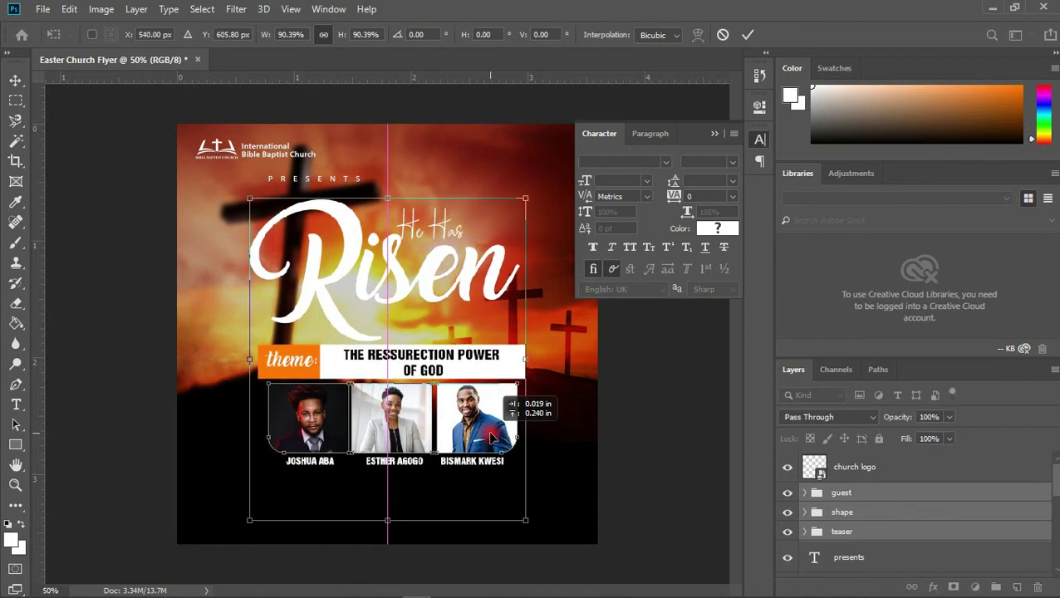
pyautogui.moveTo(492, 438); pyautogui.dragTo(491, 438)
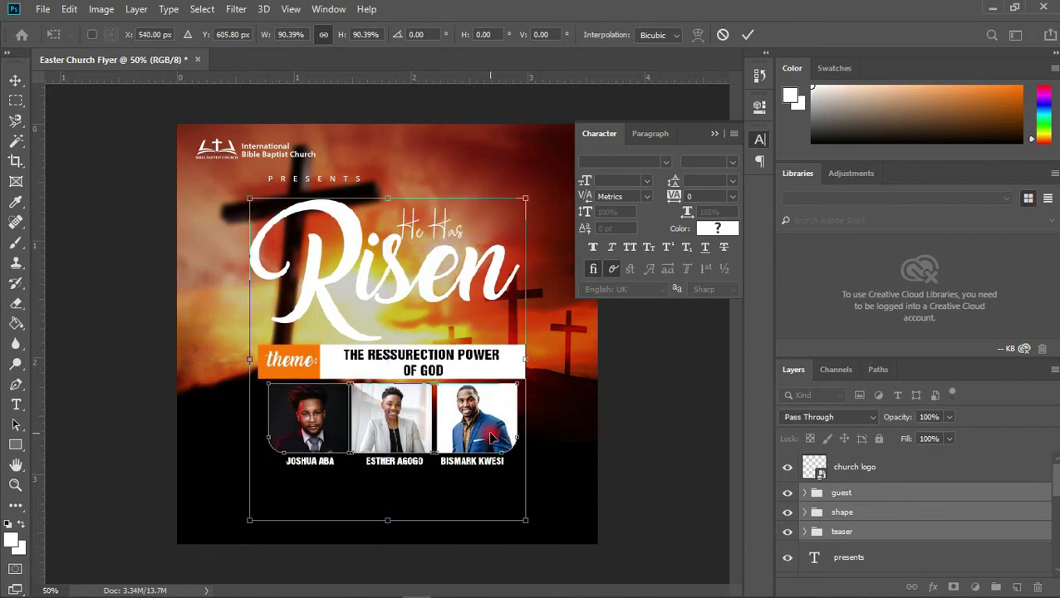
pyautogui.press('Return')
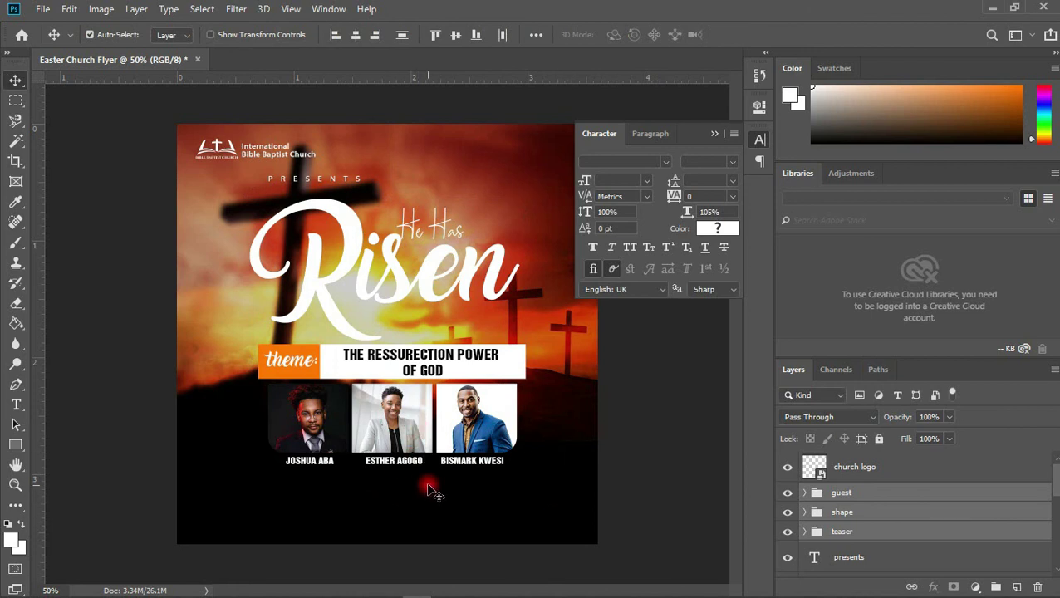
# Copy the line 'Sunday 4th April at 6:30am' from Text.txt in Notepad, then return to Photoshop
pyautogui.click(648, 482)
pyautogui.moveTo(470, 589)
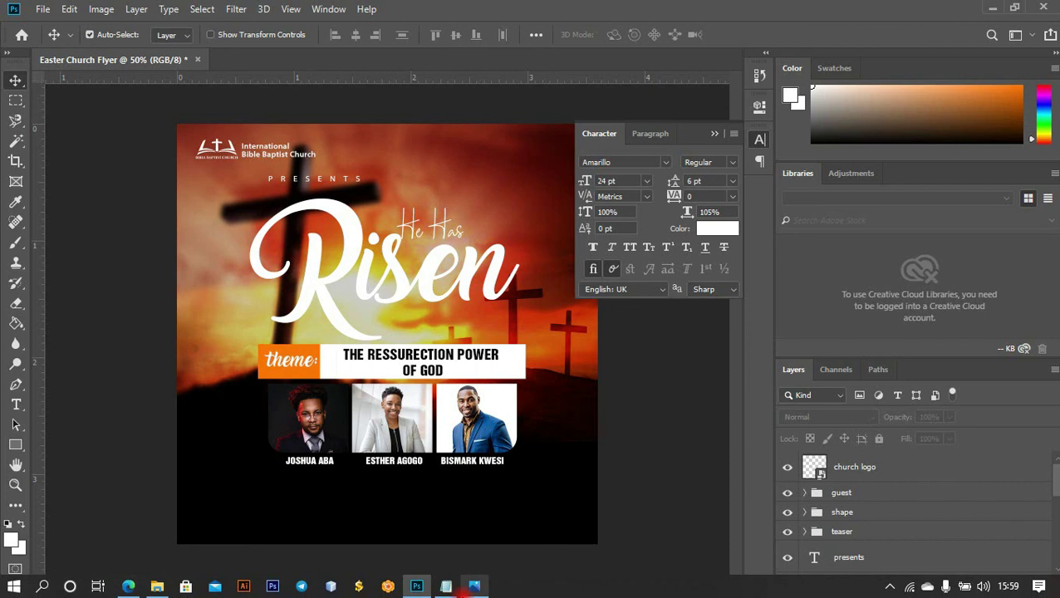
pyautogui.click(440, 530)
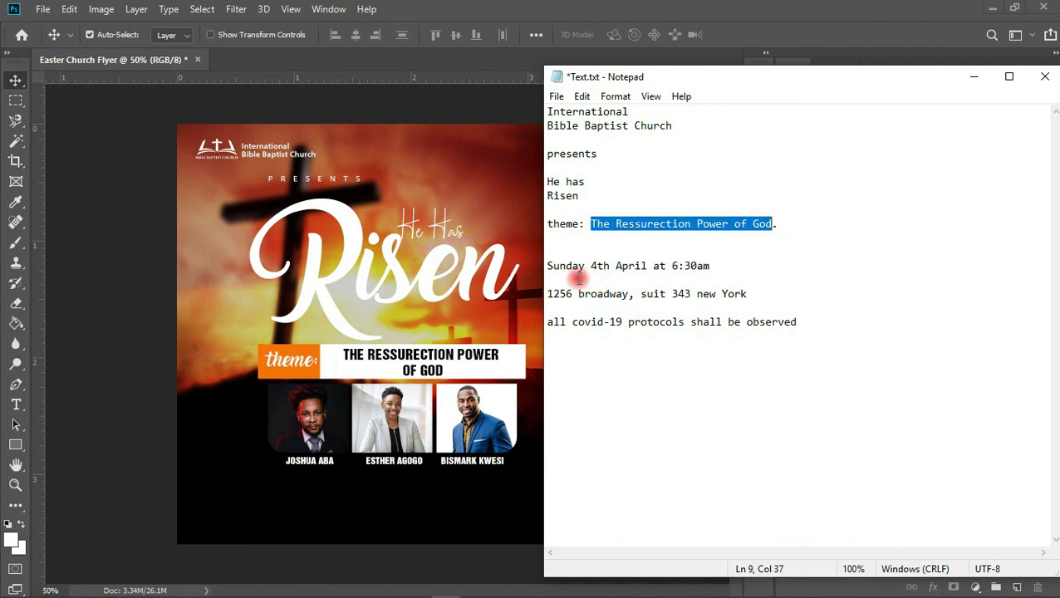
pyautogui.moveTo(549, 266); pyautogui.dragTo(713, 266)
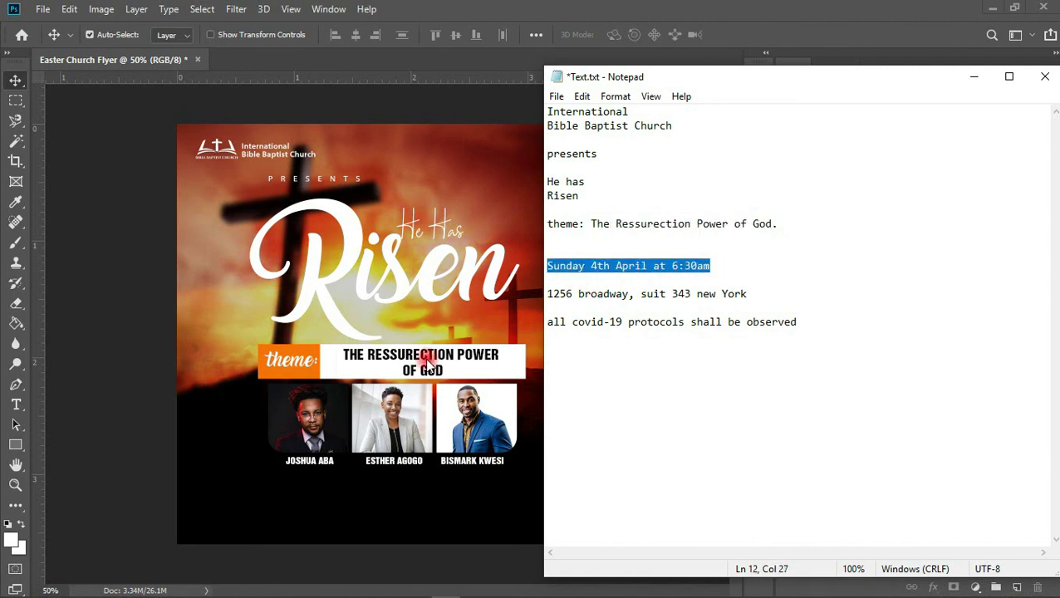
pyautogui.click(269, 479)
# Paste 'Sunday 4th April at 6:30am' as text below the guest names and size it to 10 pt
pyautogui.press('t')
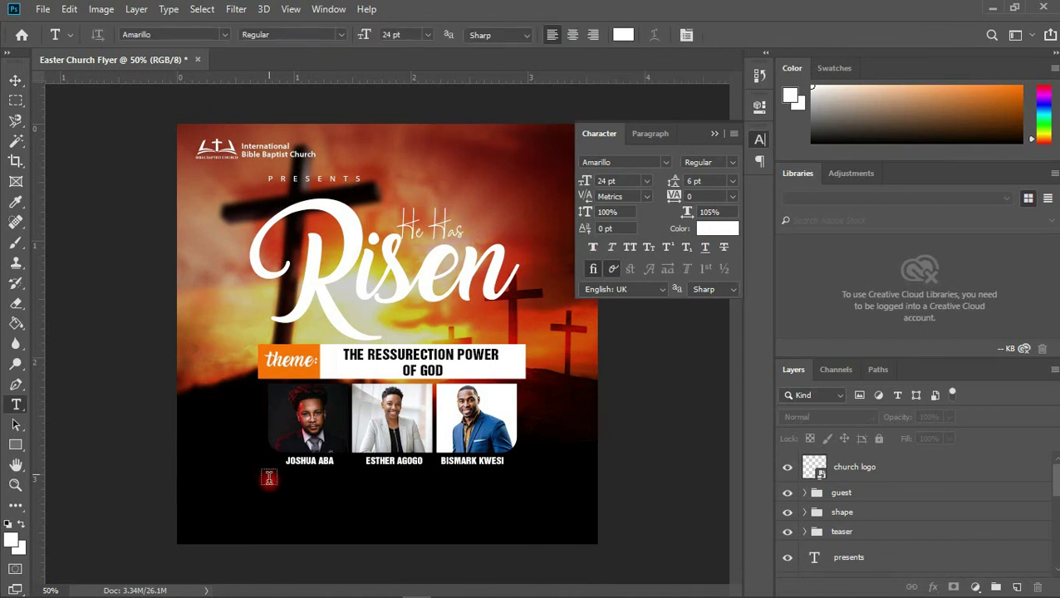
pyautogui.click(269, 507)
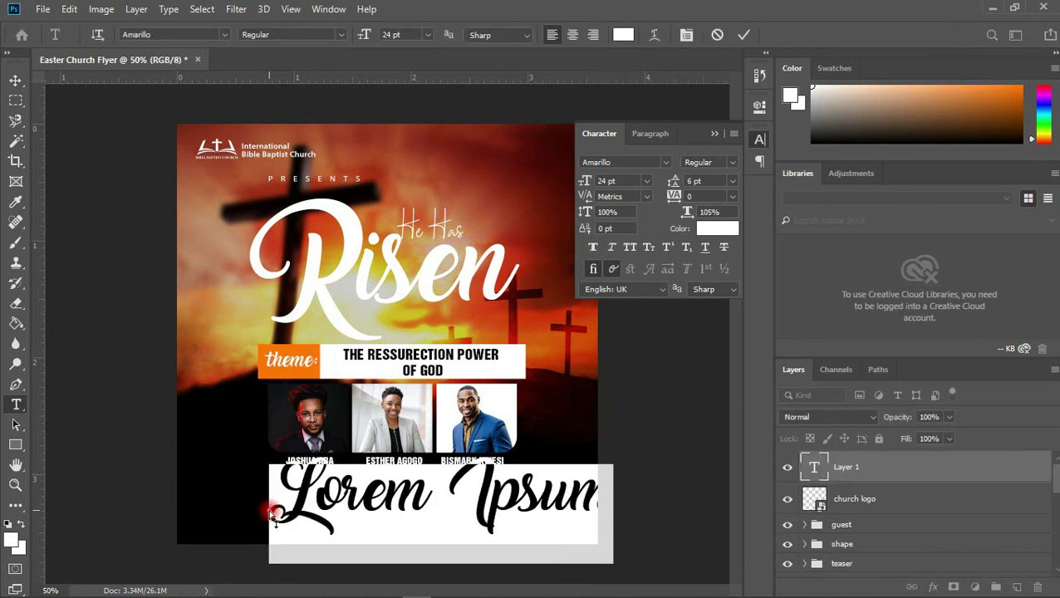
pyautogui.hotkey('ctrl', 'v')
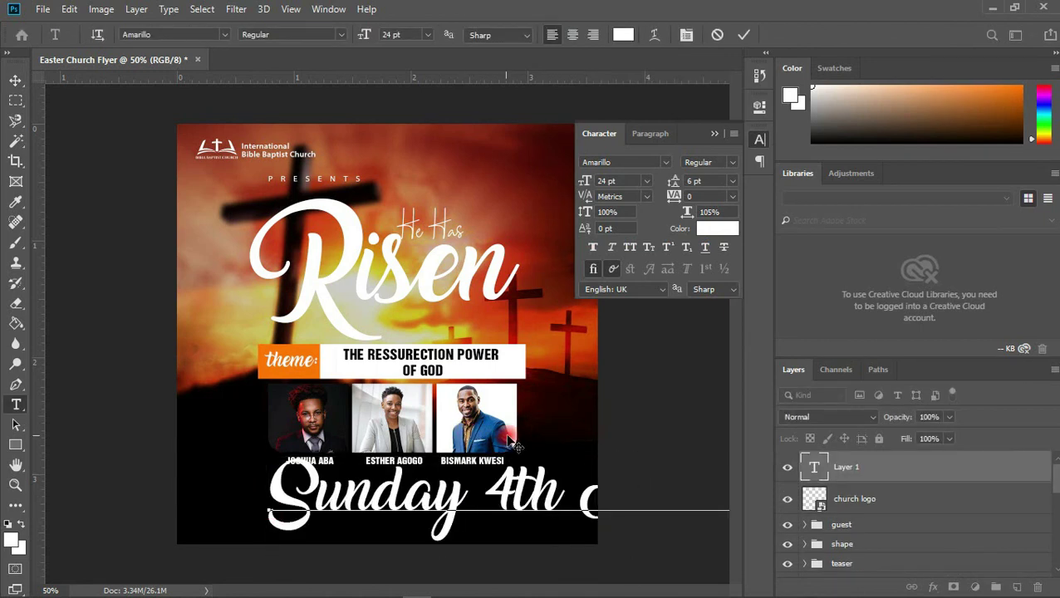
pyautogui.hotkey('ctrl', 'a')
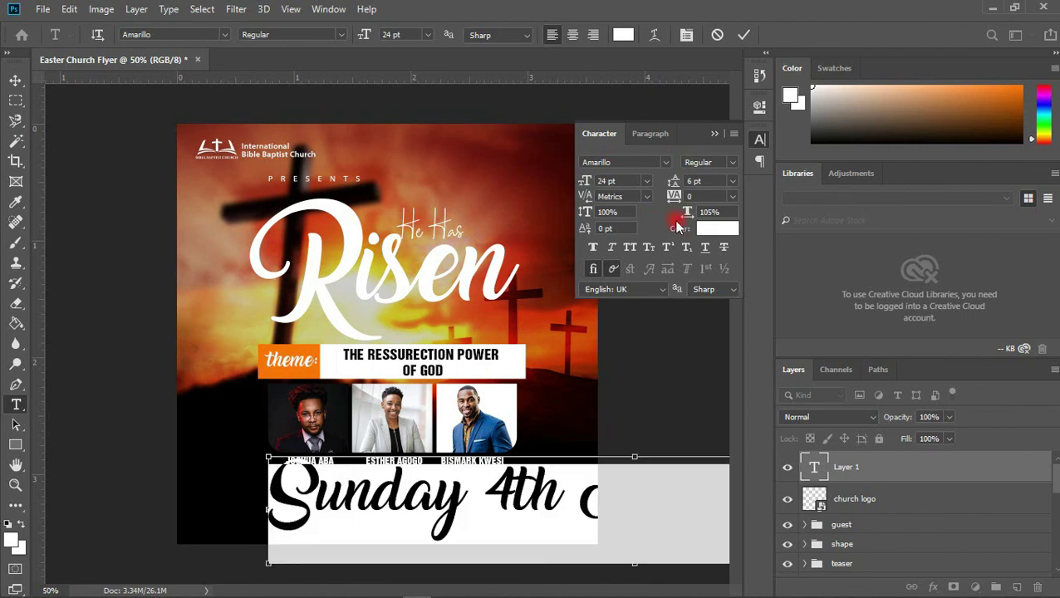
pyautogui.click(648, 181)
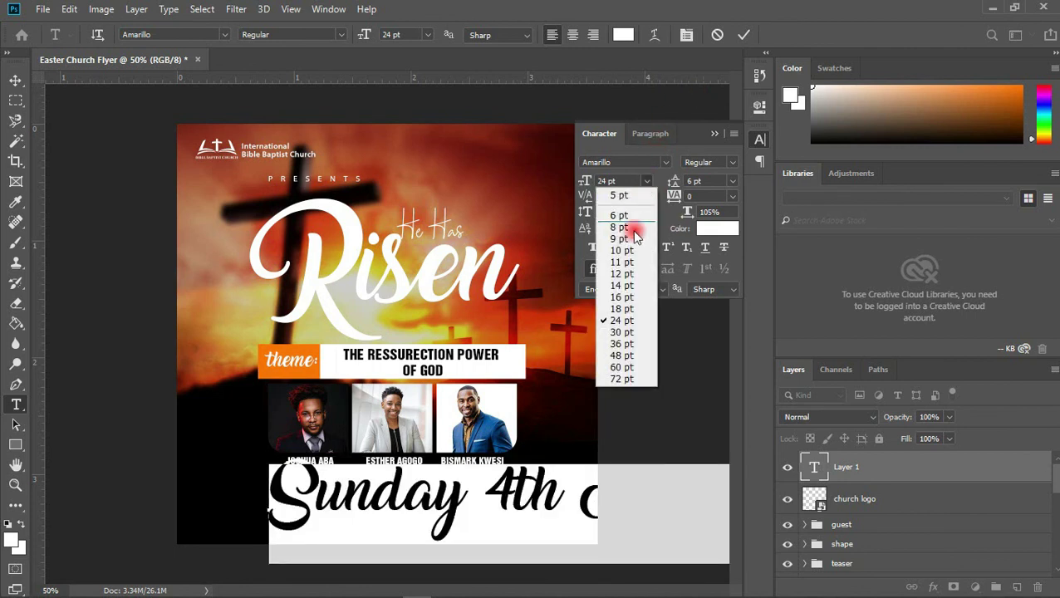
pyautogui.click(619, 275)
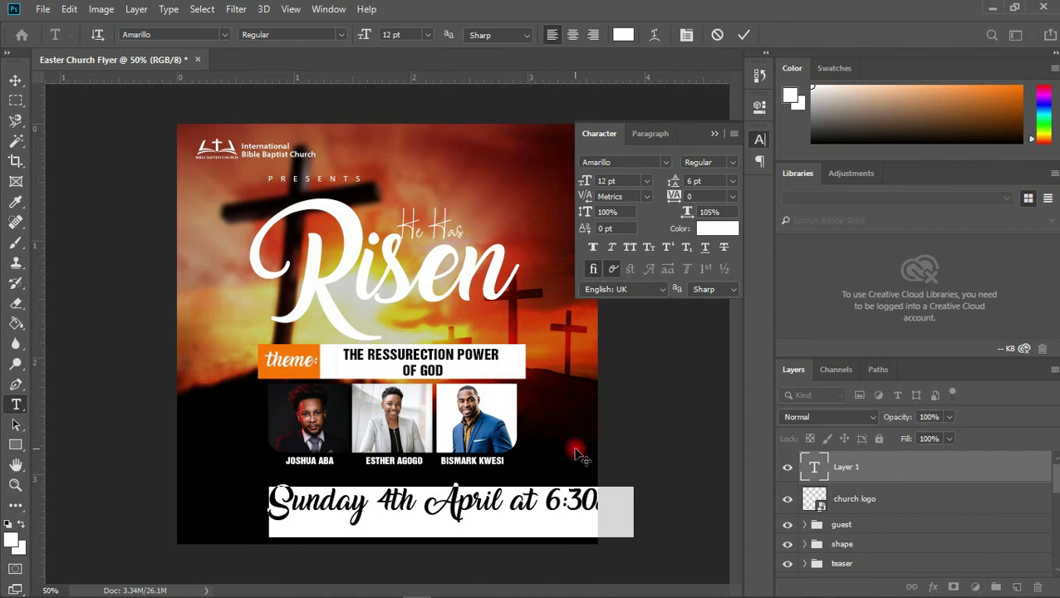
pyautogui.click(647, 181)
pyautogui.click(624, 256)
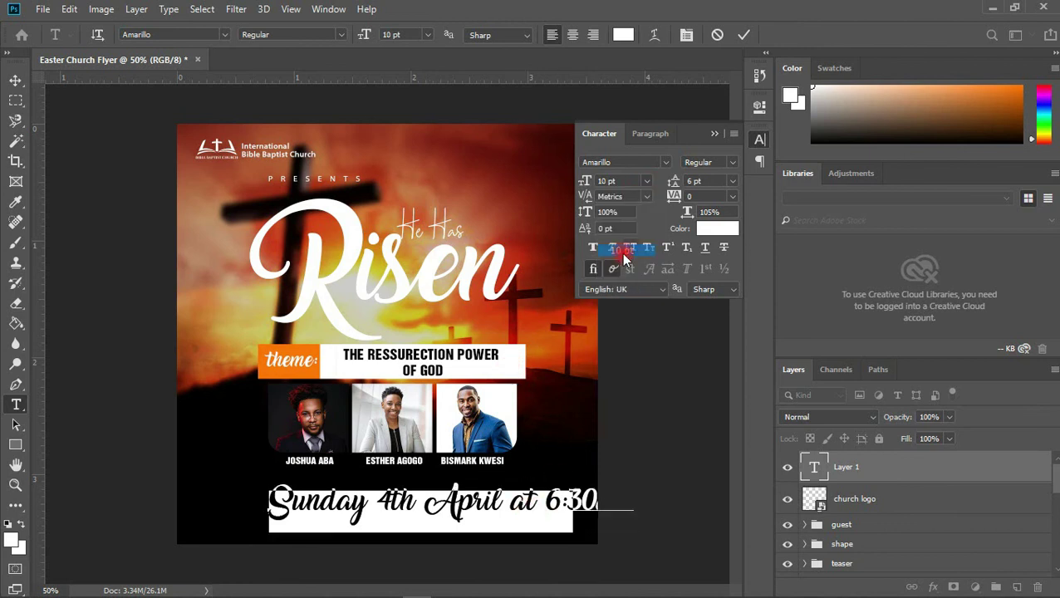
pyautogui.click(601, 34)
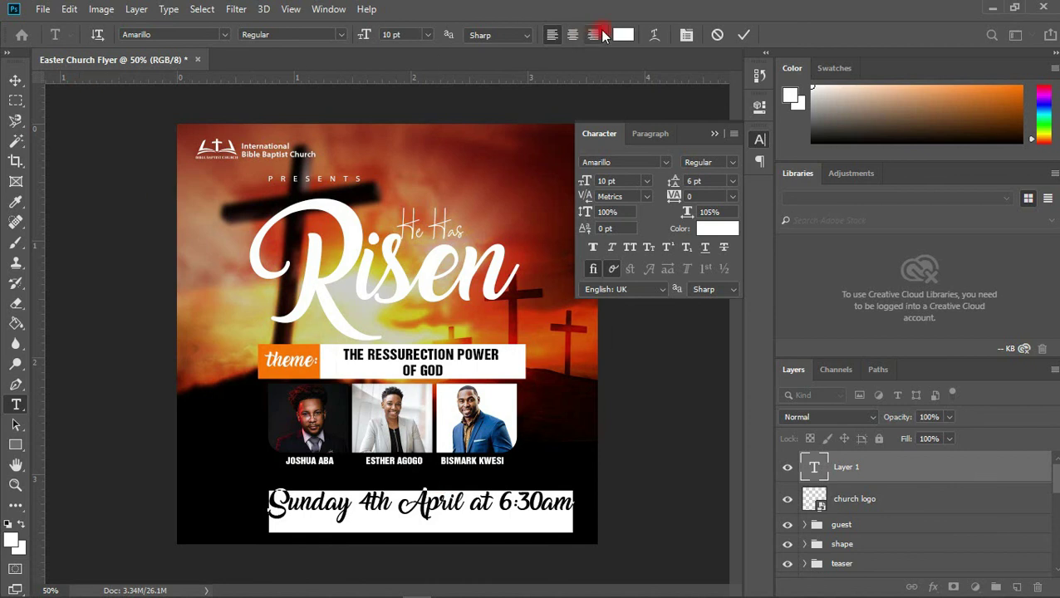
pyautogui.click(15, 79)
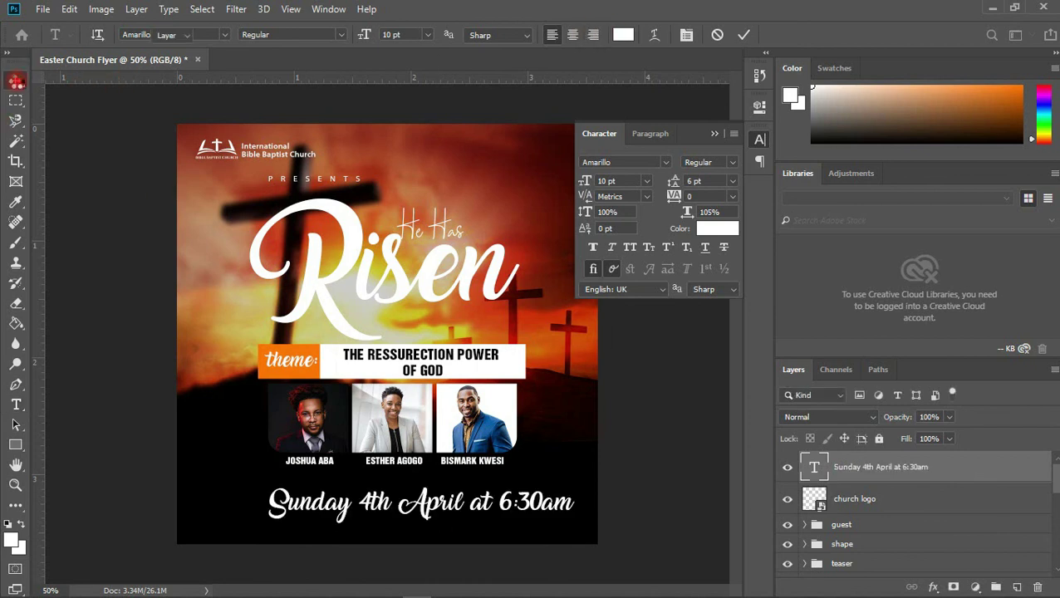
pyautogui.moveTo(305, 582)
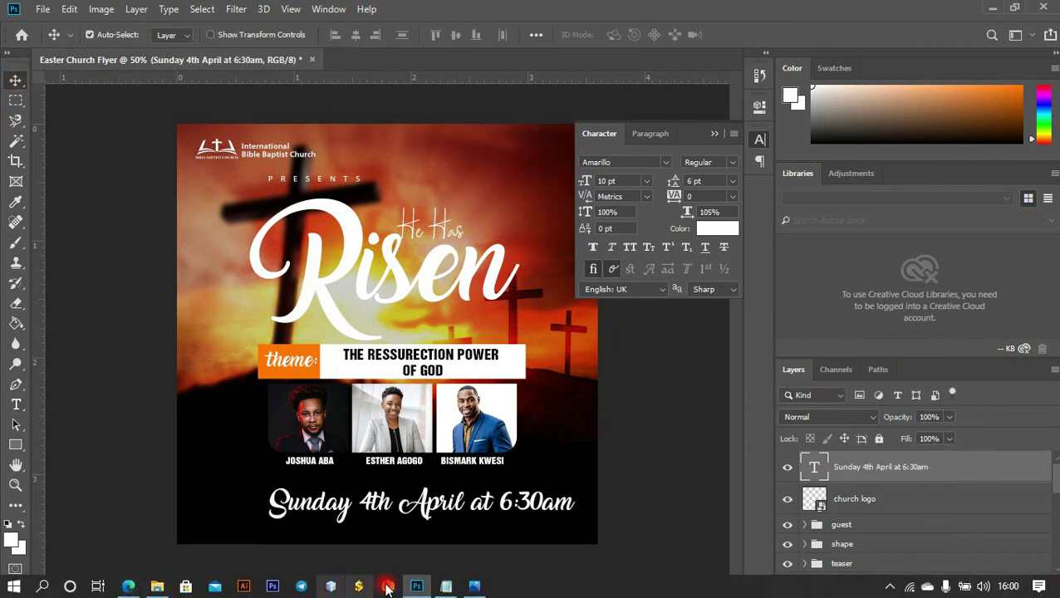
# Set the date, address and COVID lines to LEMON MILK 6 pt, and move the address line below the date
pyautogui.click(446, 587)
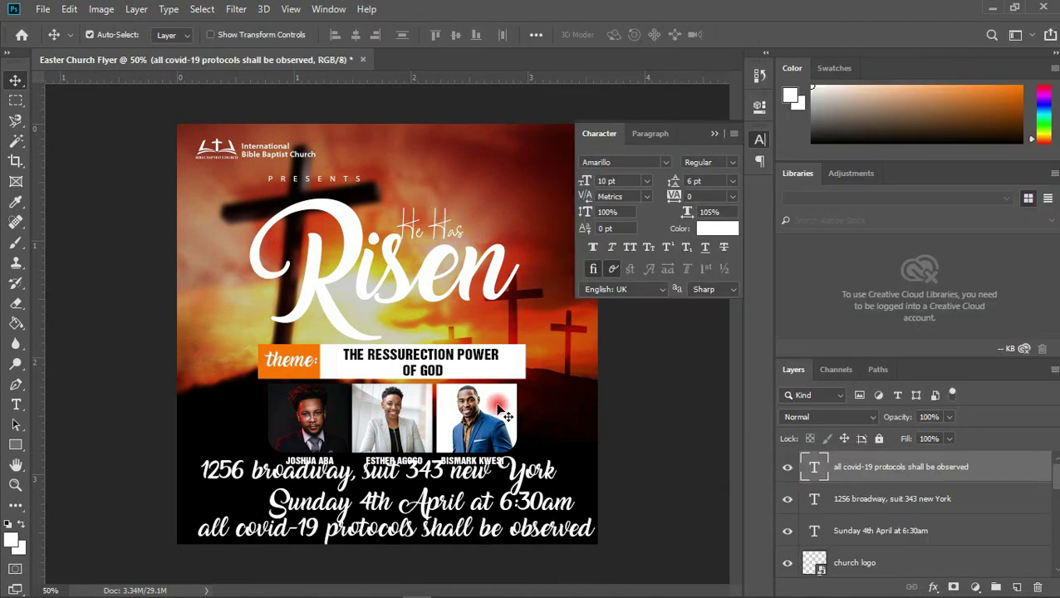
pyautogui.click(879, 525)
pyautogui.keyDown('shift'); pyautogui.click(895, 536); pyautogui.keyUp('shift')
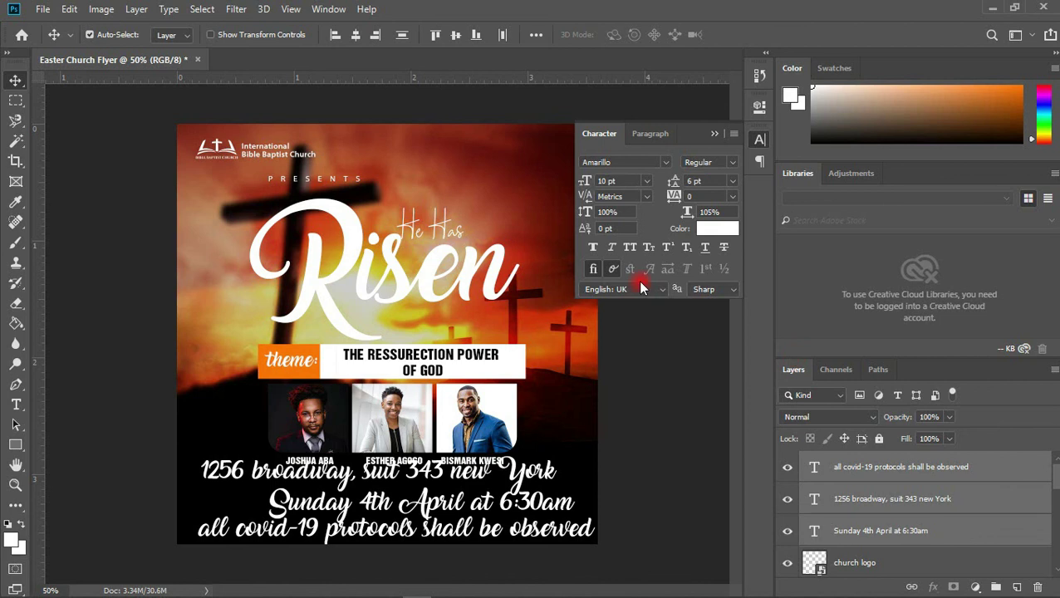
pyautogui.click(667, 166)
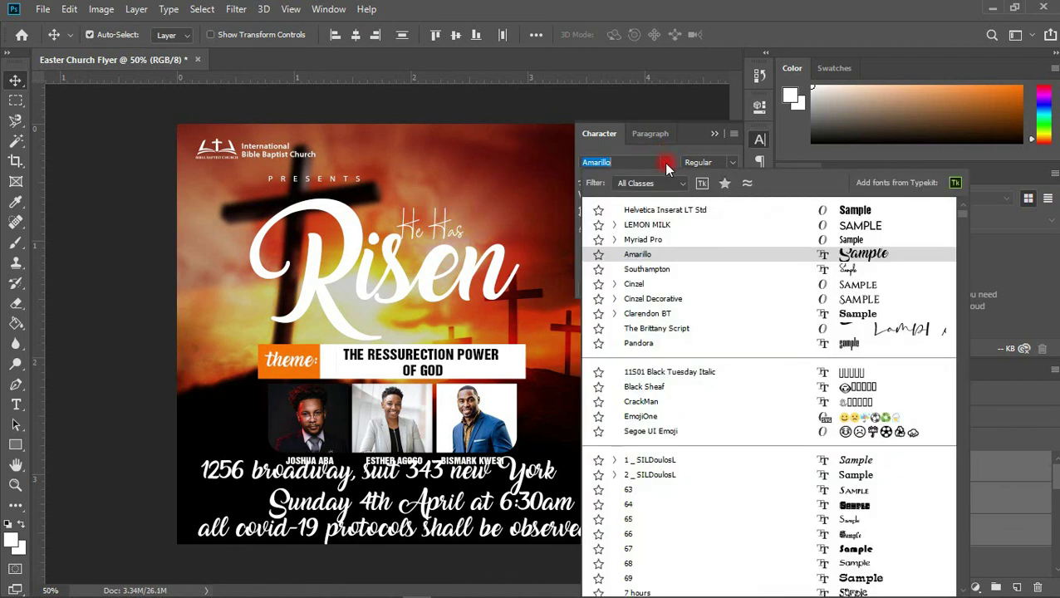
pyautogui.click(661, 224)
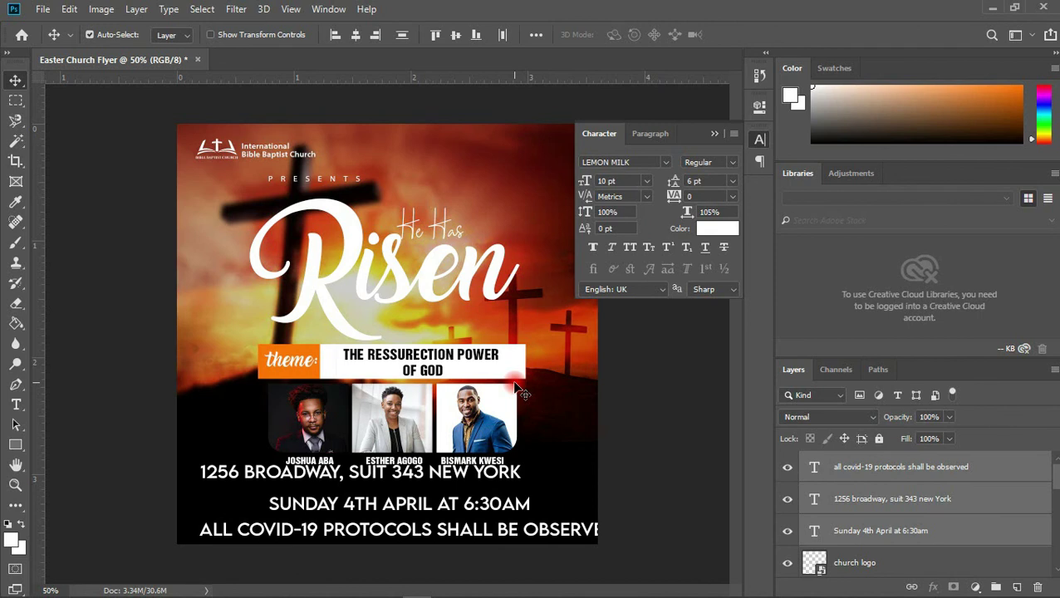
pyautogui.click(647, 181)
pyautogui.click(627, 230)
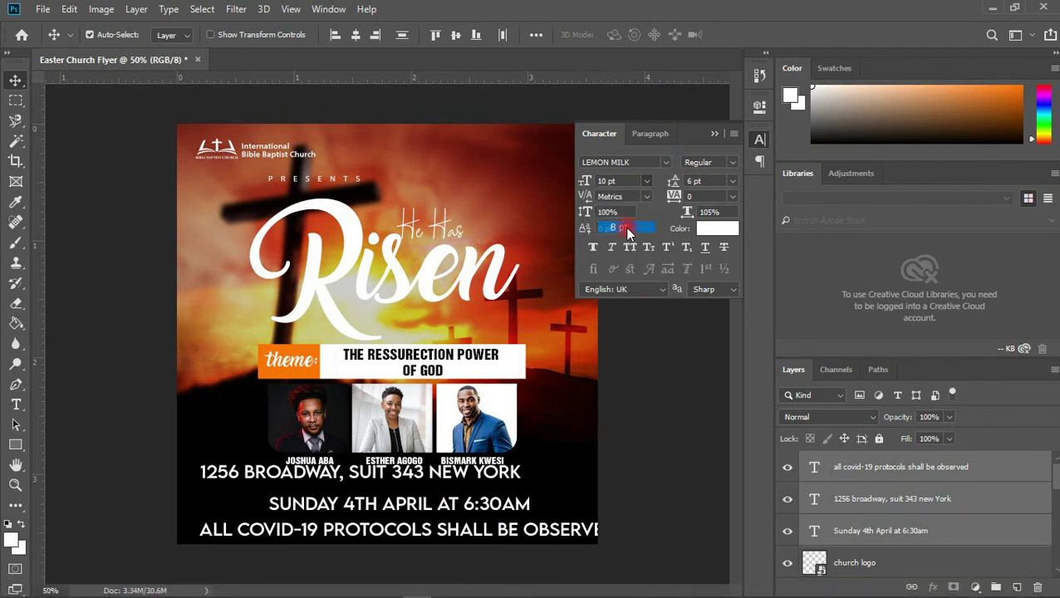
pyautogui.click(647, 181)
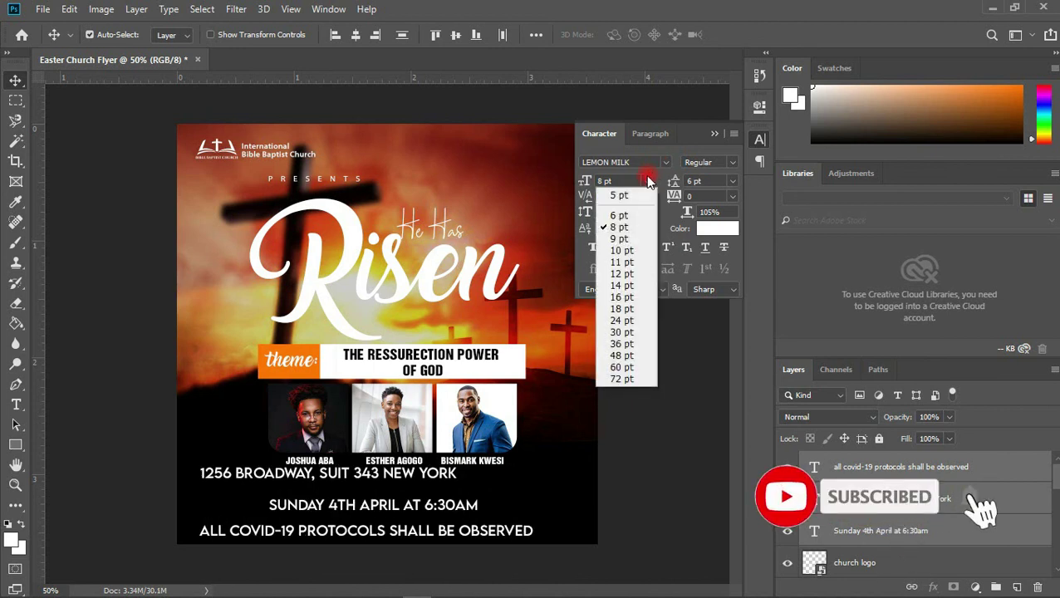
pyautogui.click(625, 216)
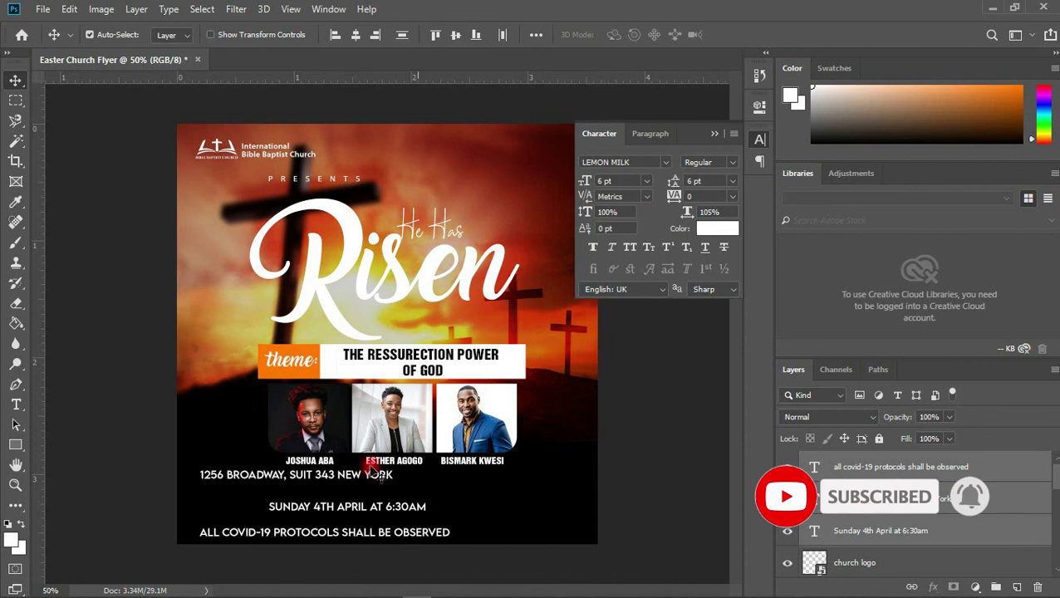
pyautogui.click(531, 539)
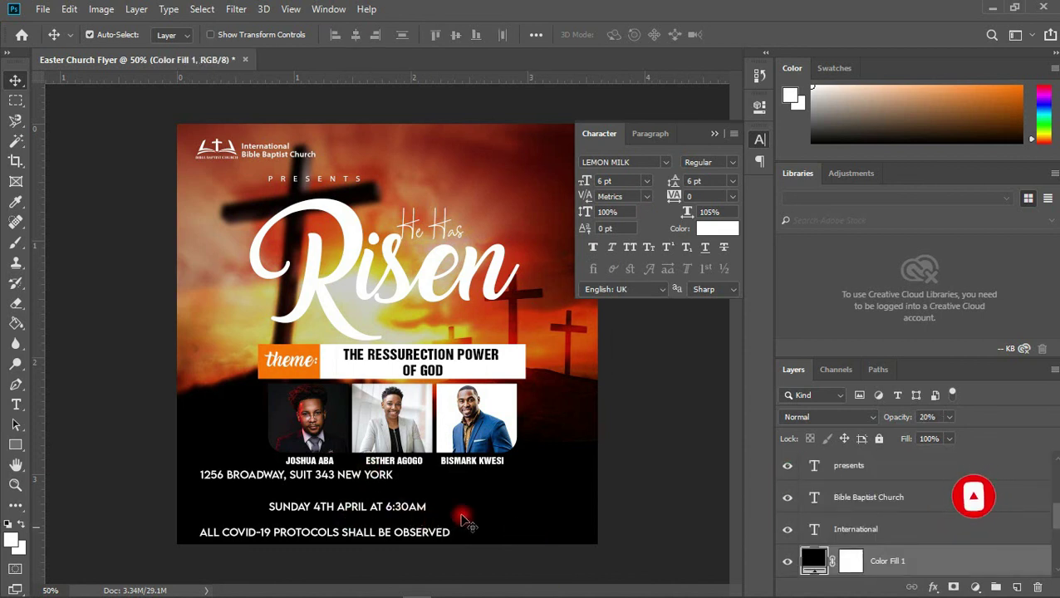
pyautogui.moveTo(394, 478); pyautogui.dragTo(498, 537)
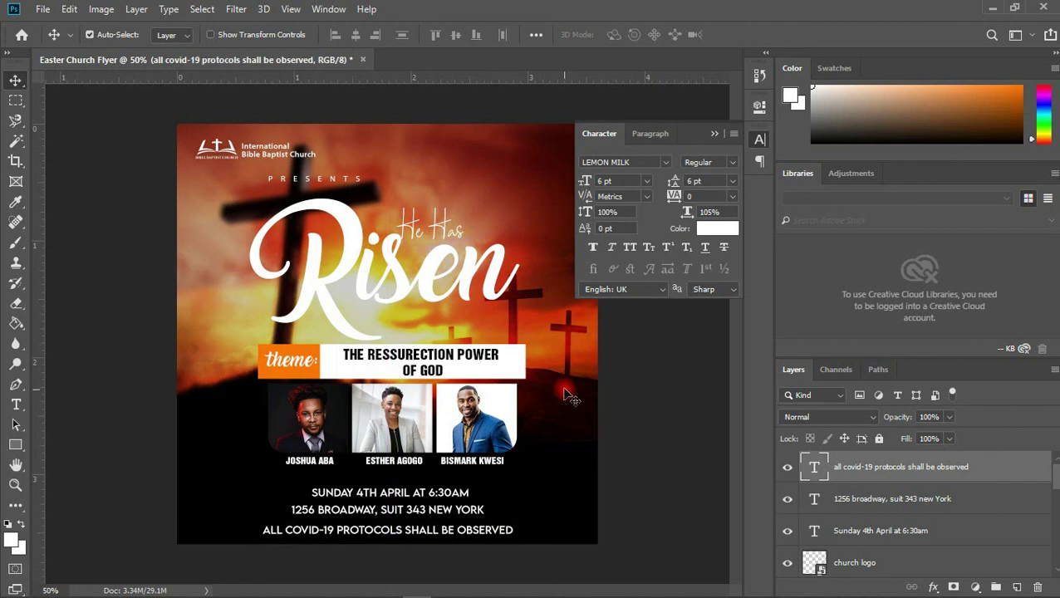
# Make the COVID notice 4 pt, spread it with wide tracking, and reposition it along the bottom
pyautogui.click(660, 162)
pyautogui.click(637, 183)
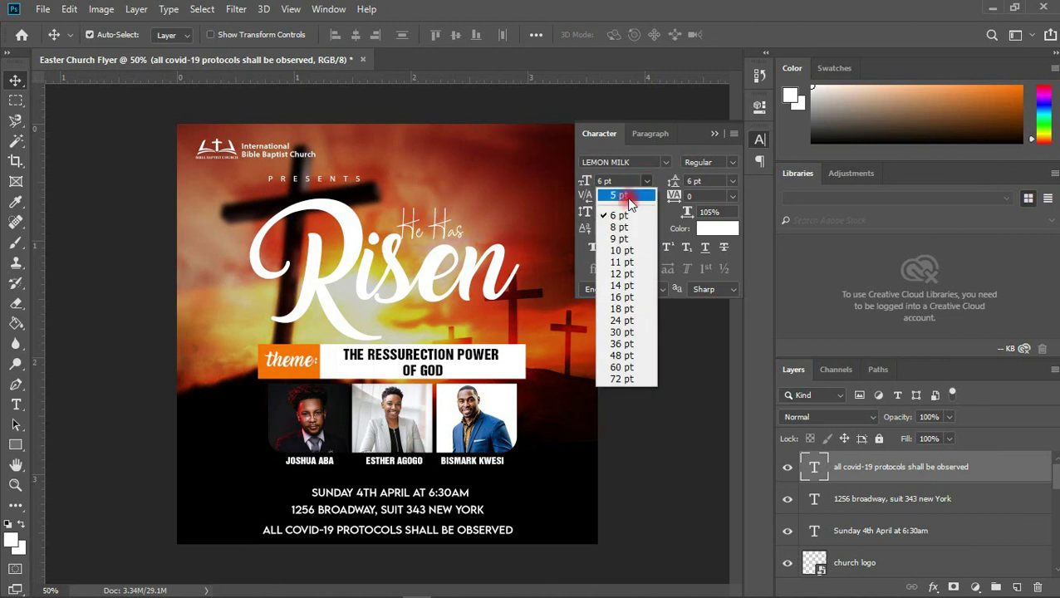
pyautogui.click(629, 196)
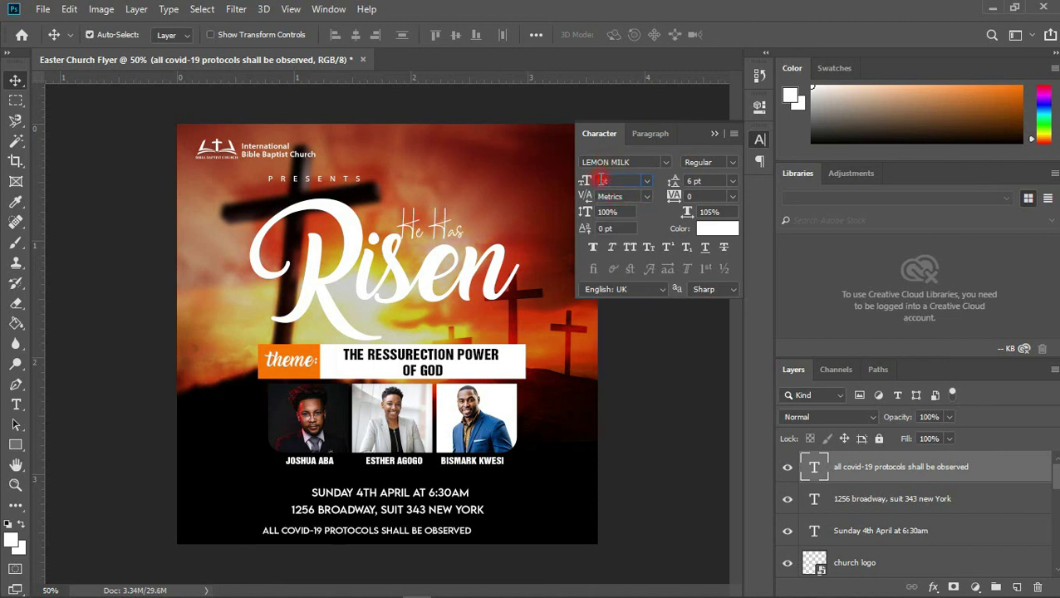
pyautogui.press('Return')
pyautogui.write('4')
pyautogui.press('Return')
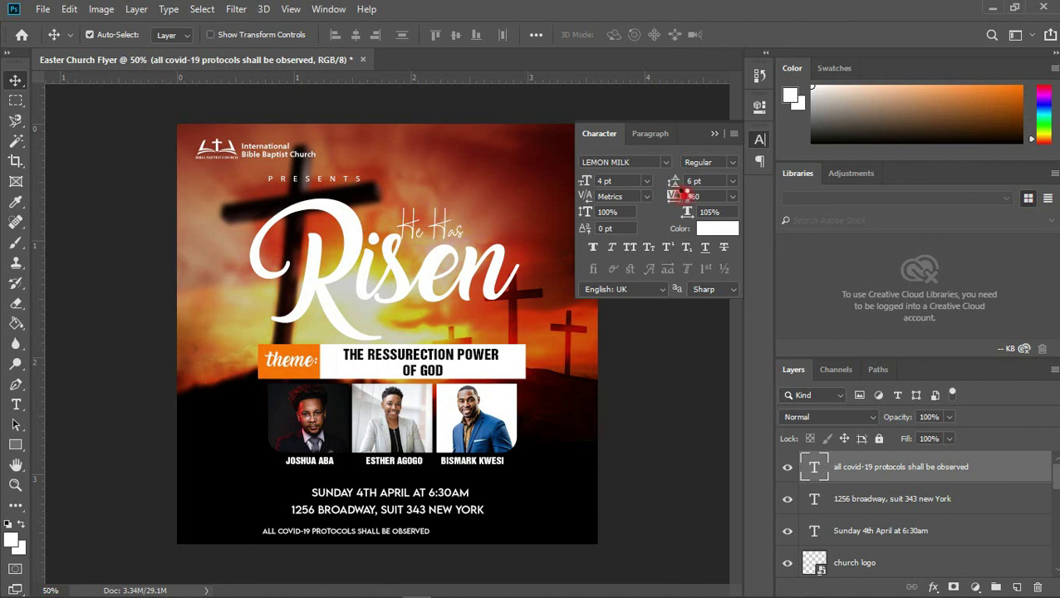
pyautogui.write('740')
pyautogui.press('Return')
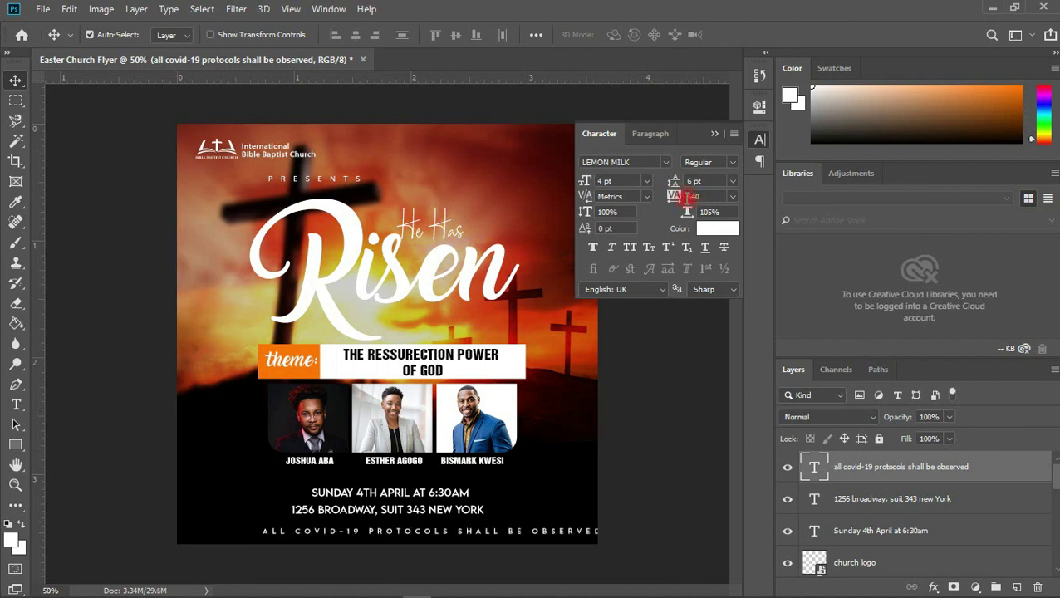
pyautogui.moveTo(565, 534); pyautogui.dragTo(525, 535)
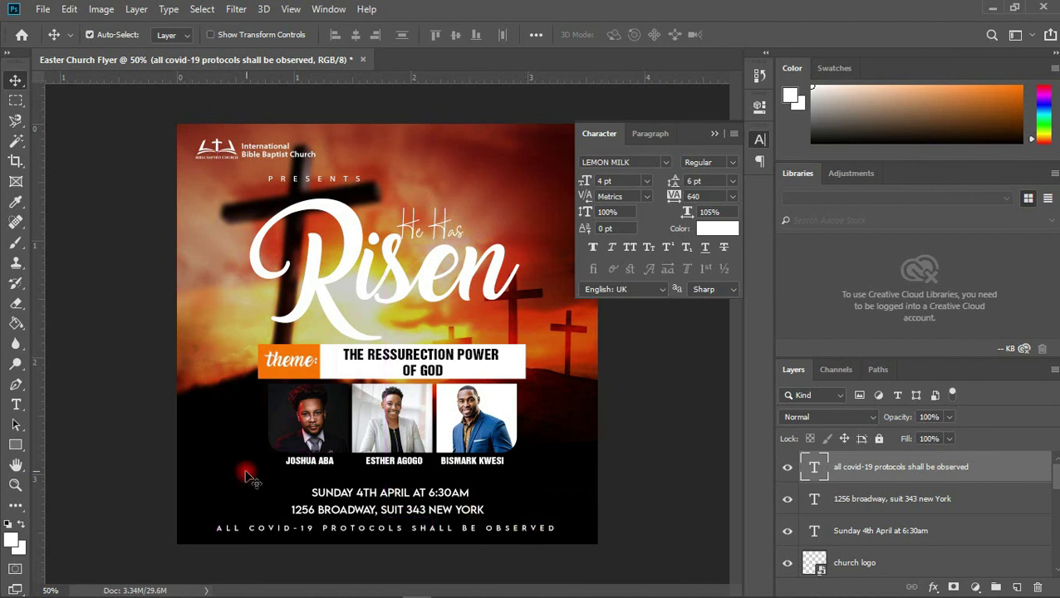
pyautogui.click(16, 445)
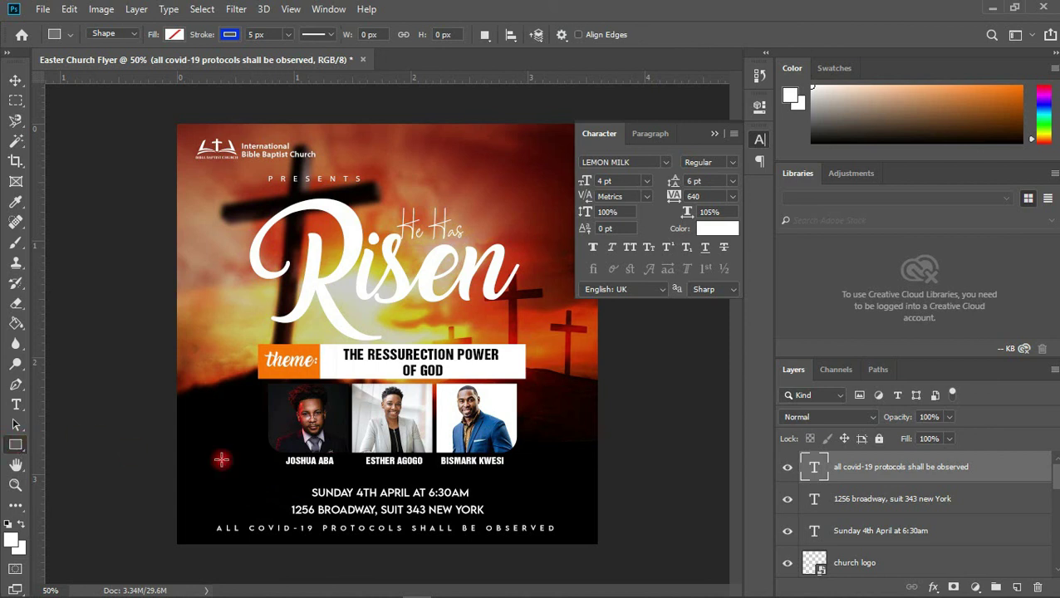
# Draw an unfilled rectangle around the address line with a 2 px orange outline
pyautogui.moveTo(275, 502); pyautogui.dragTo(508, 521)
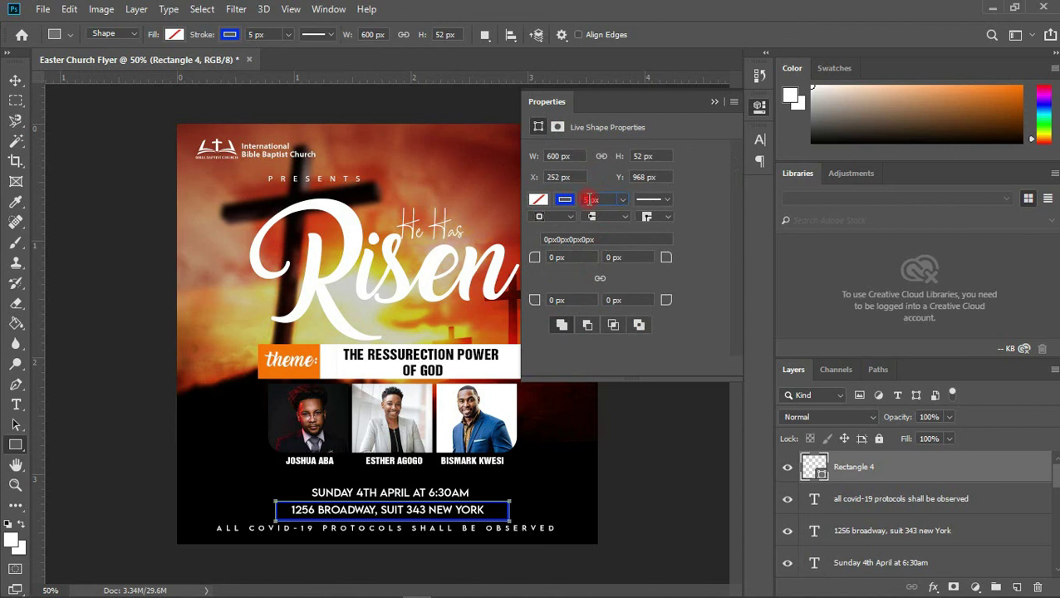
pyautogui.write('2')
pyautogui.press('Return')
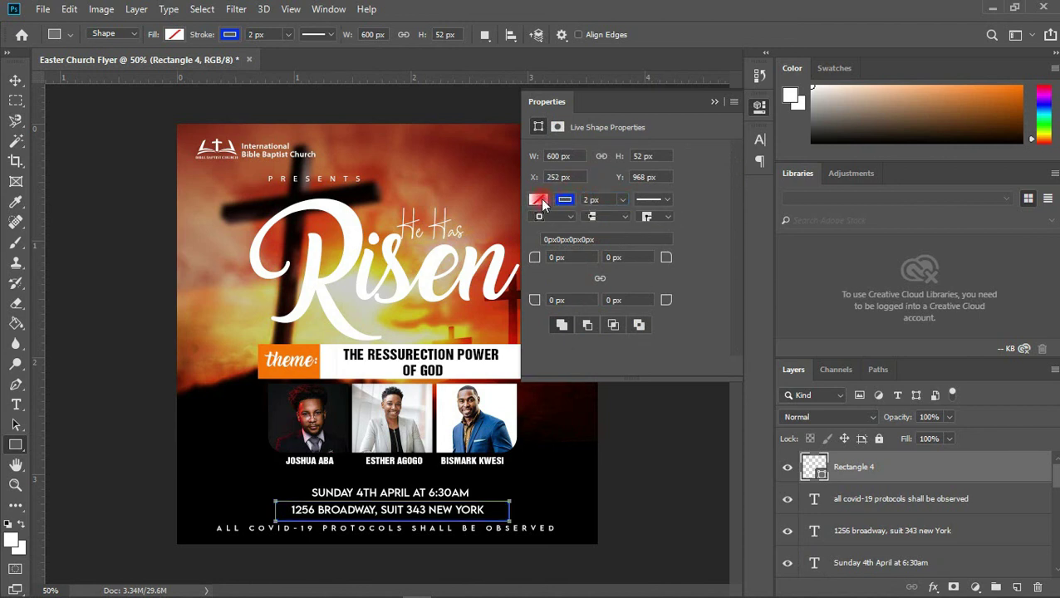
pyautogui.click(540, 201)
pyautogui.click(550, 281)
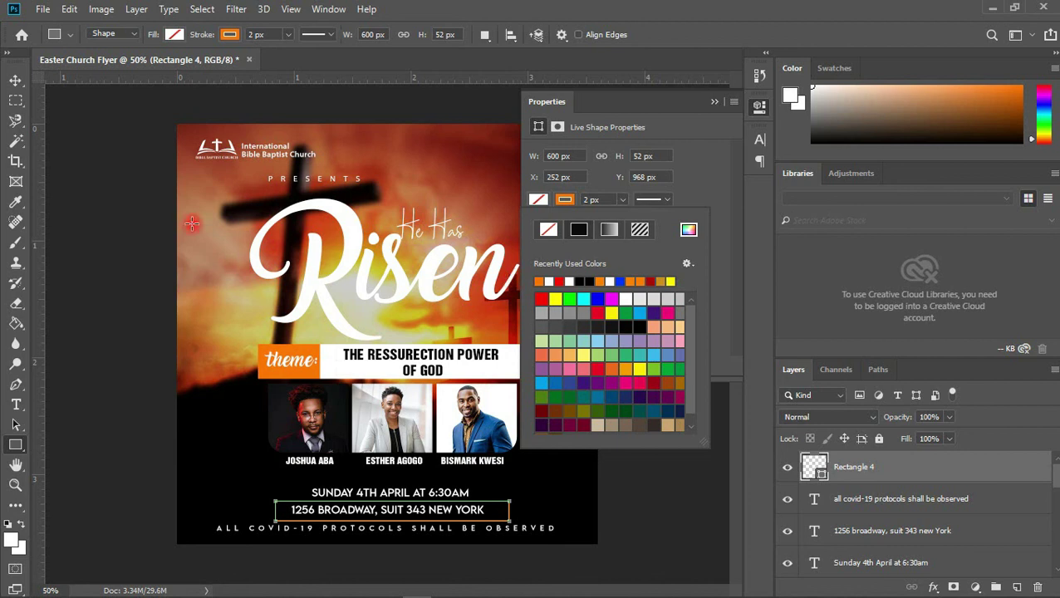
pyautogui.click(712, 103)
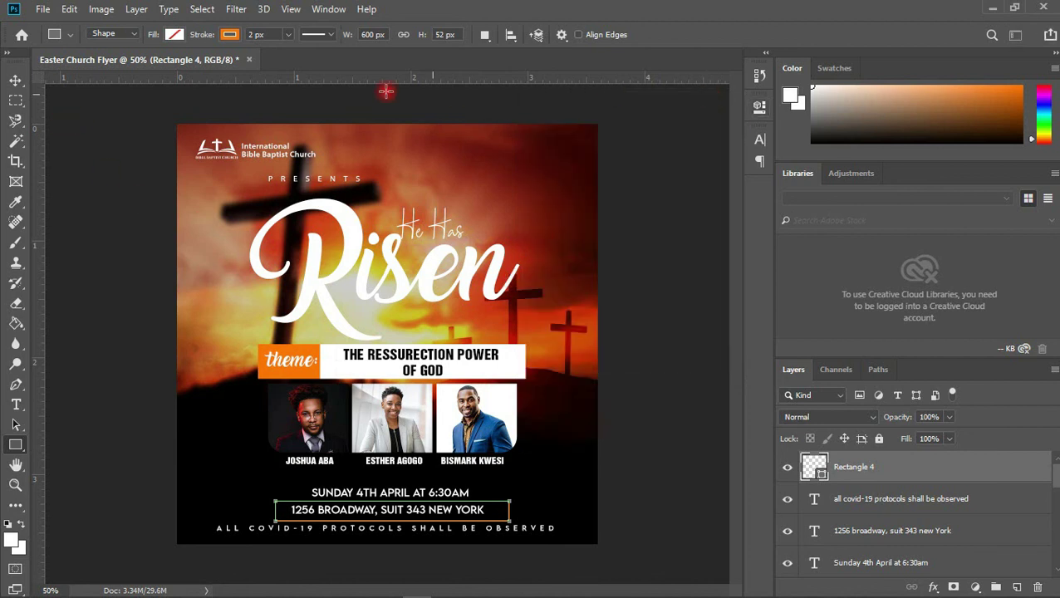
pyautogui.press('v')
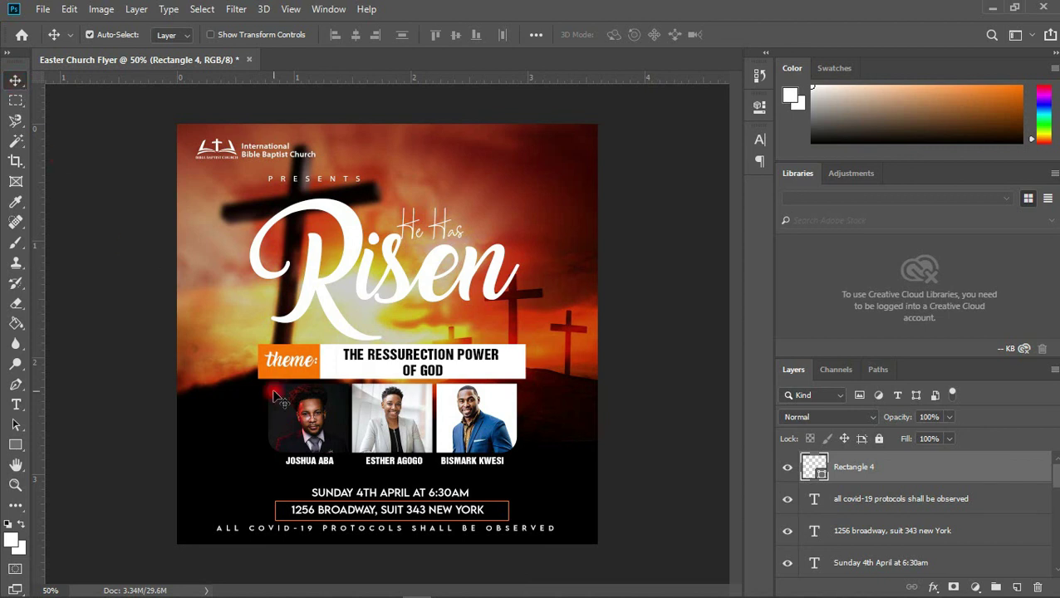
# Nudge the COVID notice down, then group Rectangle 4 with the bottom text layers and nudge the group up
pyautogui.click(526, 530)
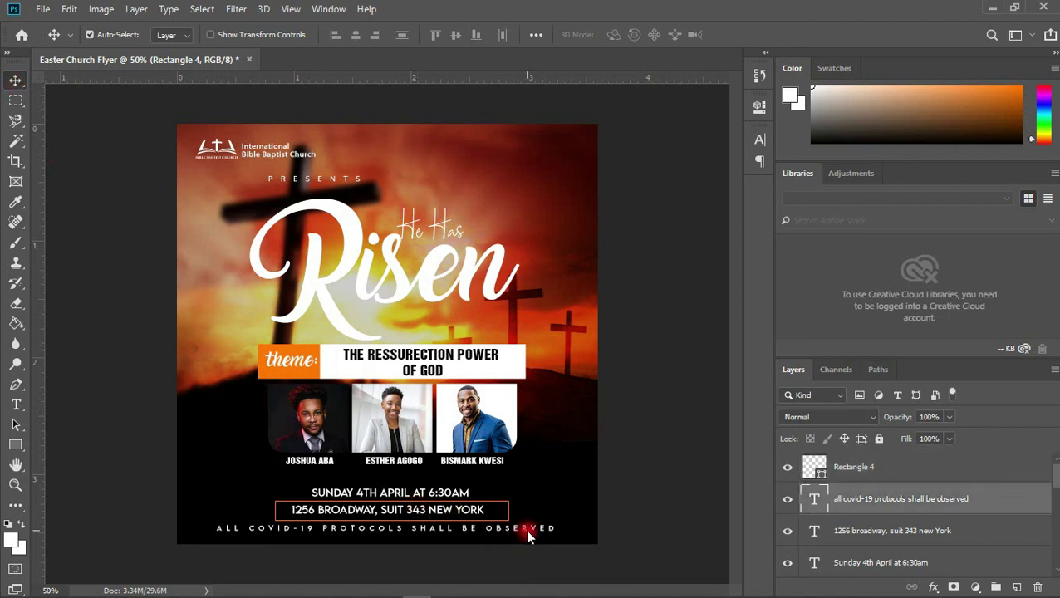
pyautogui.moveTo(526, 530); pyautogui.dragTo(527, 533)
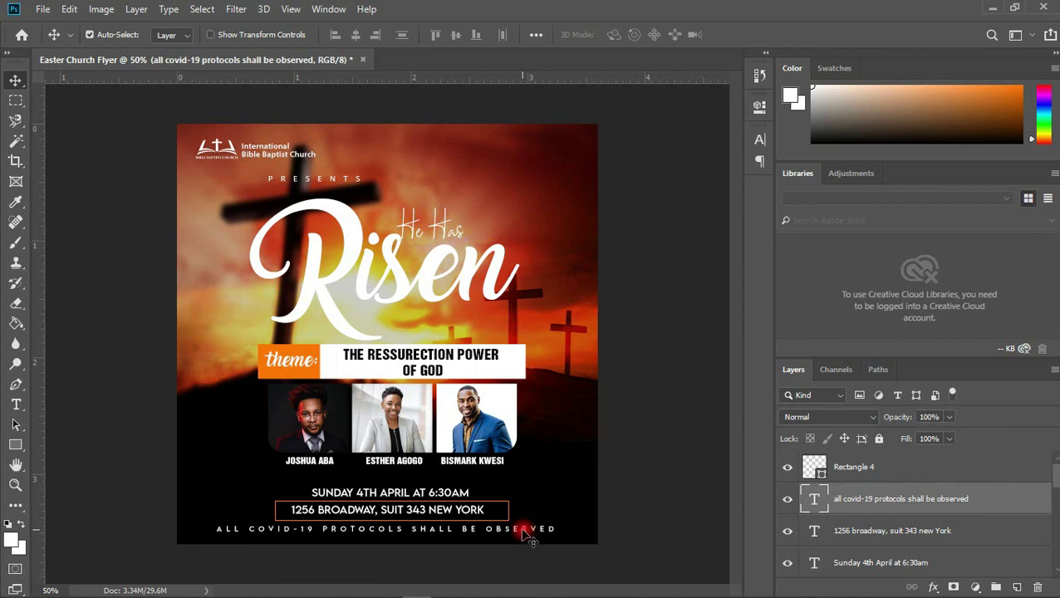
pyautogui.click(834, 500)
pyautogui.click(881, 470)
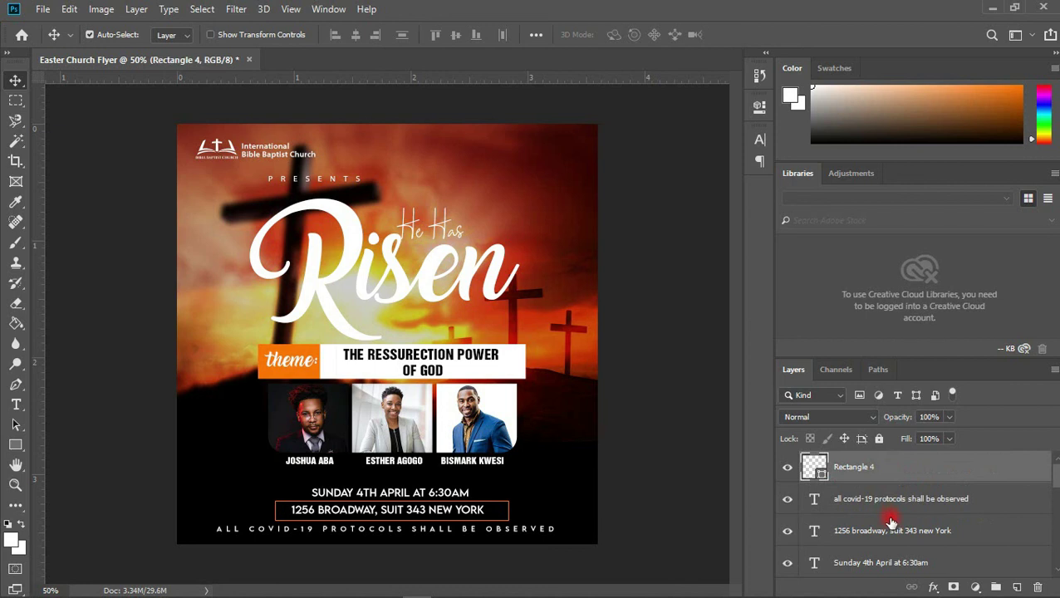
pyautogui.keyDown('shift'); pyautogui.click(886, 568); pyautogui.keyUp('shift')
pyautogui.hotkey('ctrl', 'g')
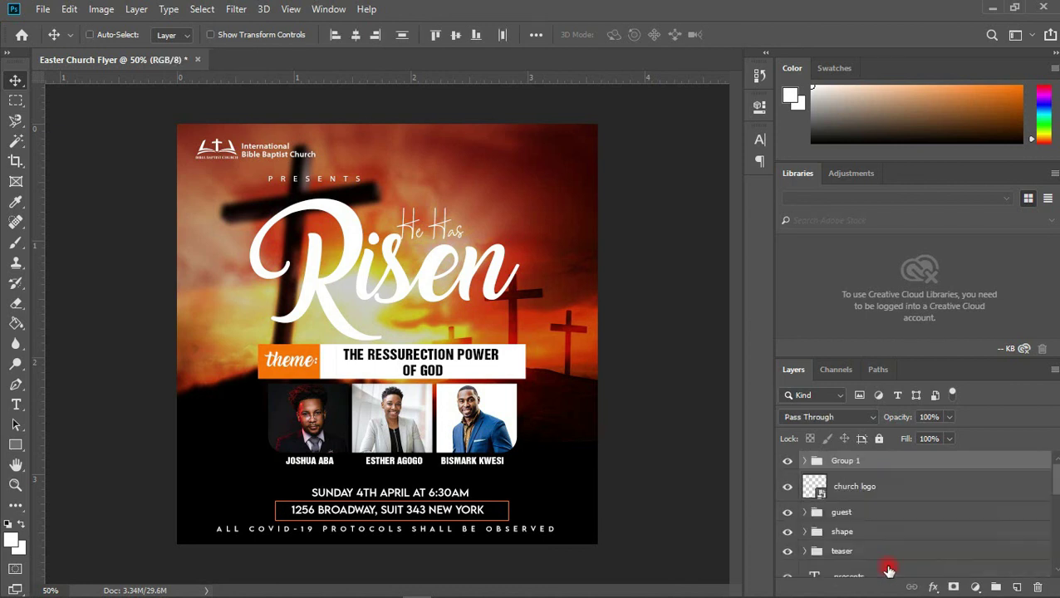
pyautogui.press('Up')
pyautogui.press('Up')
pyautogui.press('Up')
pyautogui.press('Up')
pyautogui.press('Up')
pyautogui.press('Up')
pyautogui.press('Up')
pyautogui.press('Up')
pyautogui.press('Up')
pyautogui.press('Up')
pyautogui.press('Up')
pyautogui.press('Up')
pyautogui.press('Up')
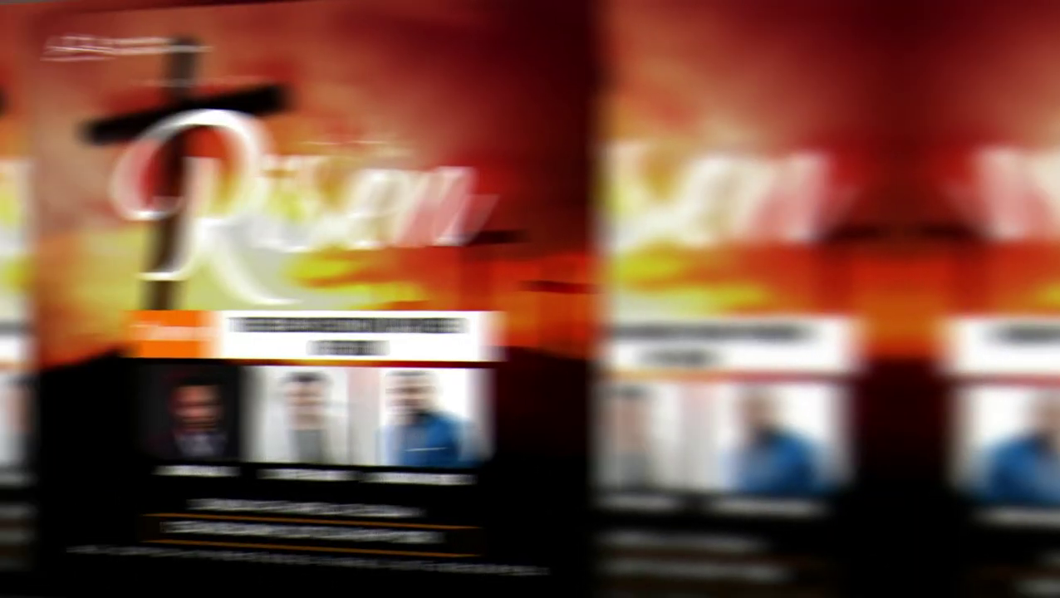